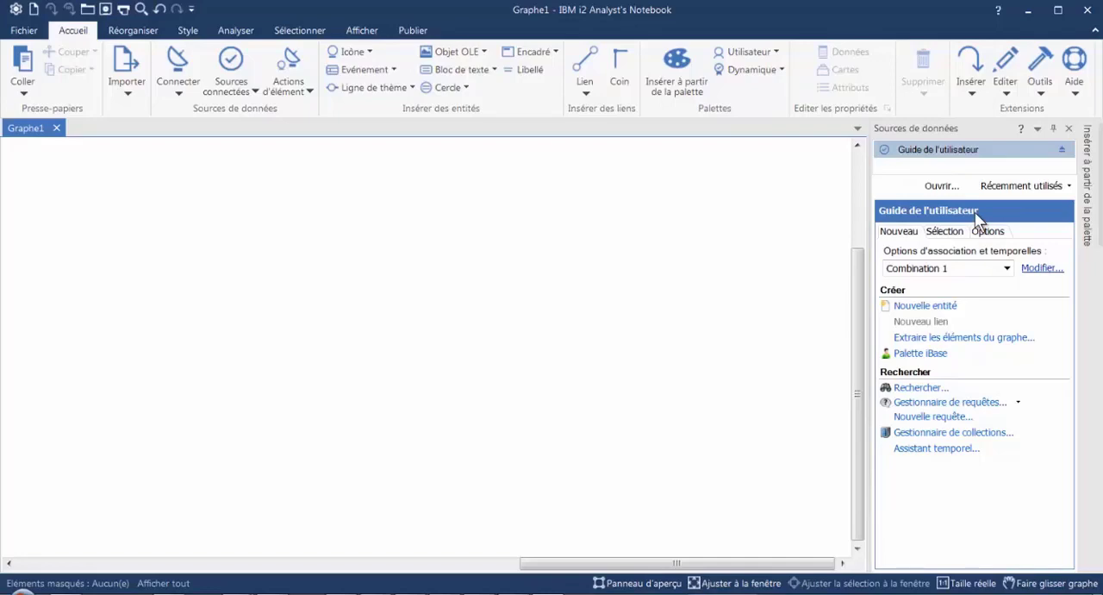
- Search the Personne records by a first name in the Prénom field and browse the matching records
{"action": "left_click", "coordinate": [920, 389]}
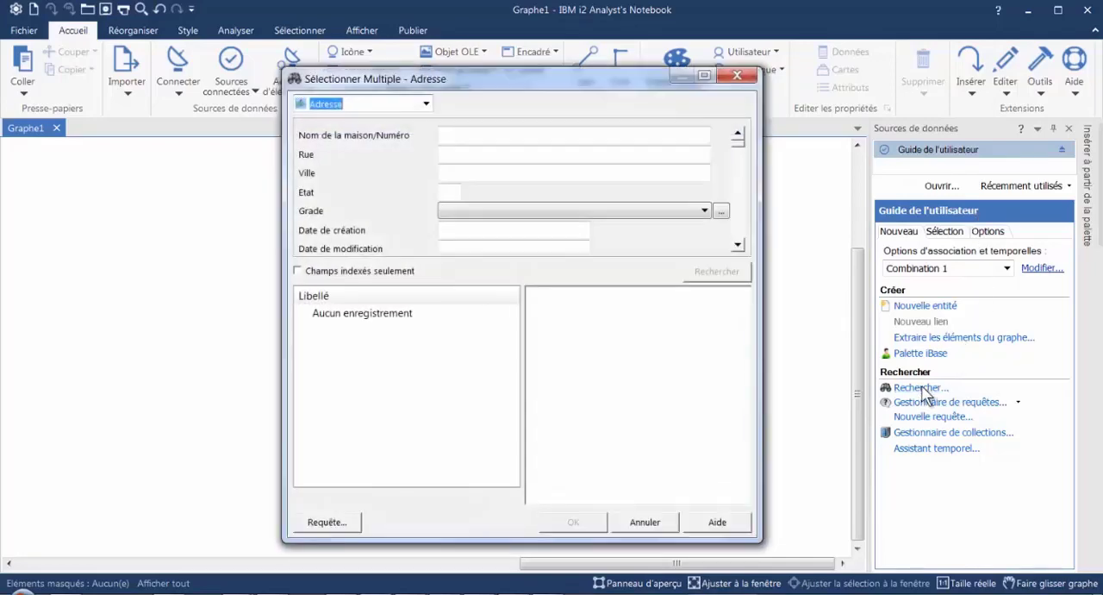
{"action": "left_click", "coordinate": [425, 104]}
{"action": "left_click_drag", "start_coordinate": [423, 131], "coordinate": [426, 169]}
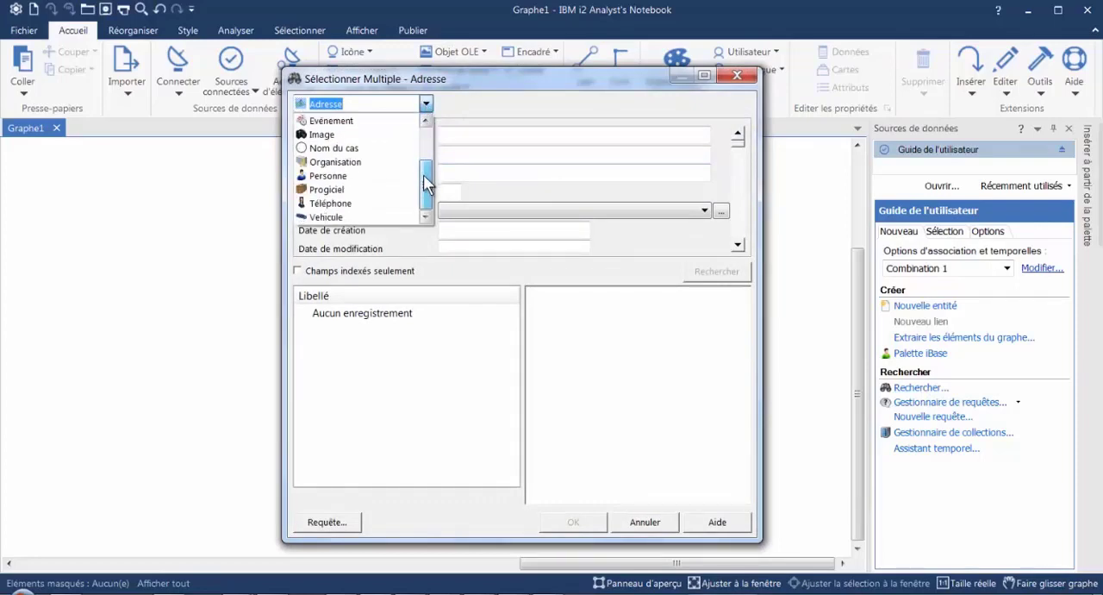
{"action": "left_click", "coordinate": [348, 175]}
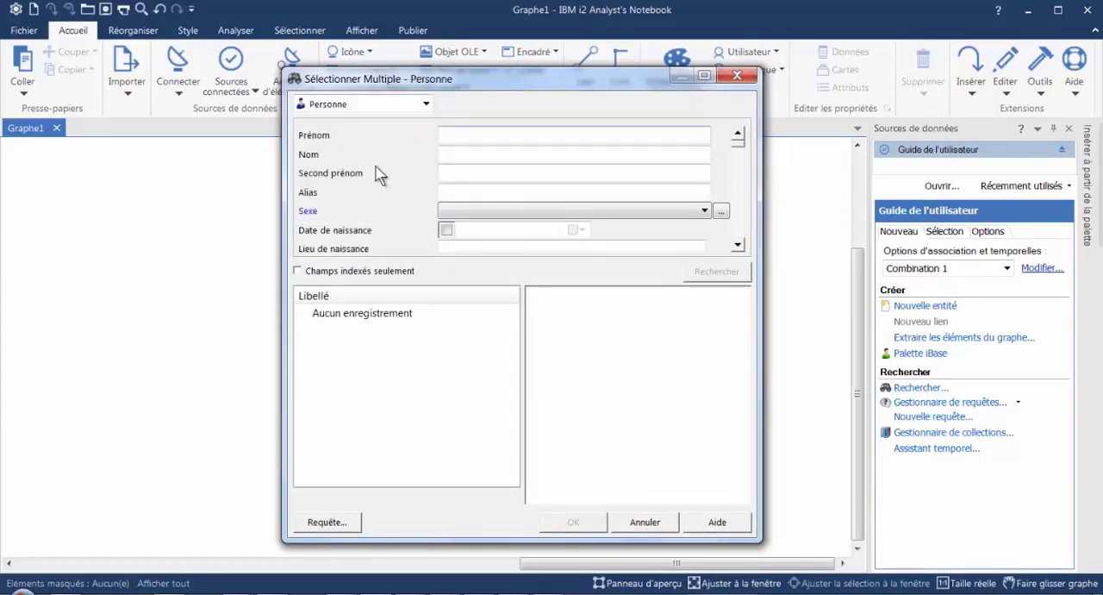
{"action": "left_click", "coordinate": [450, 135]}
{"action": "type", "text": "john"}
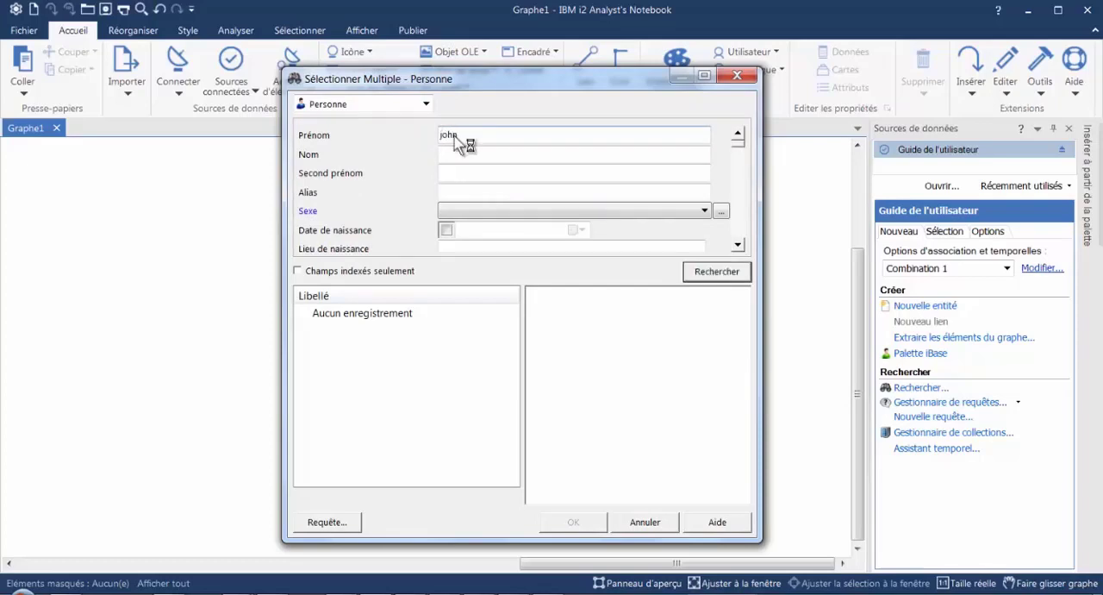
{"action": "key", "text": "Return"}
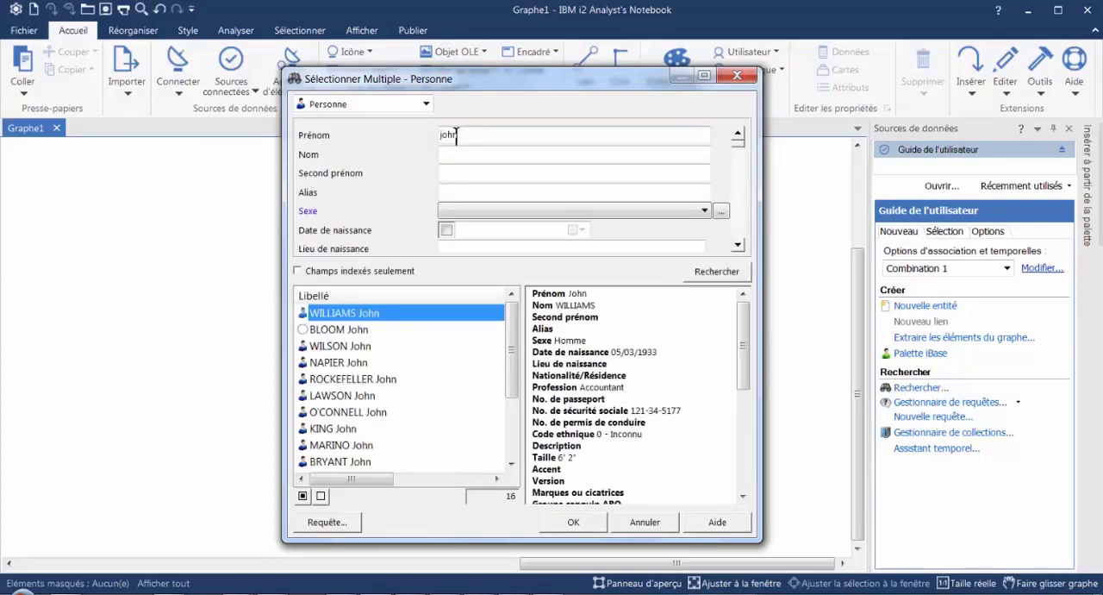
{"action": "mouse_move", "coordinate": [512, 340]}
{"action": "left_mouse_down"}
{"action": "mouse_move", "coordinate": [518, 444]}
{"action": "mouse_move", "coordinate": [517, 349]}
{"action": "left_mouse_up"}
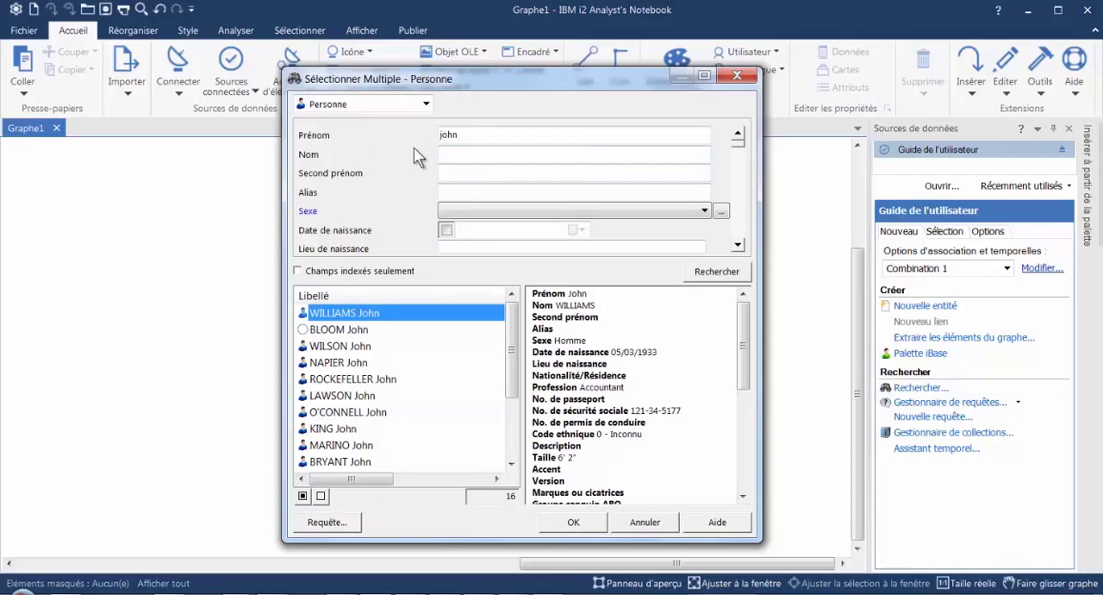
- Change the Personne search criteria to Prénom "jo" and Nom "c"
{"action": "double_click", "coordinate": [482, 135]}
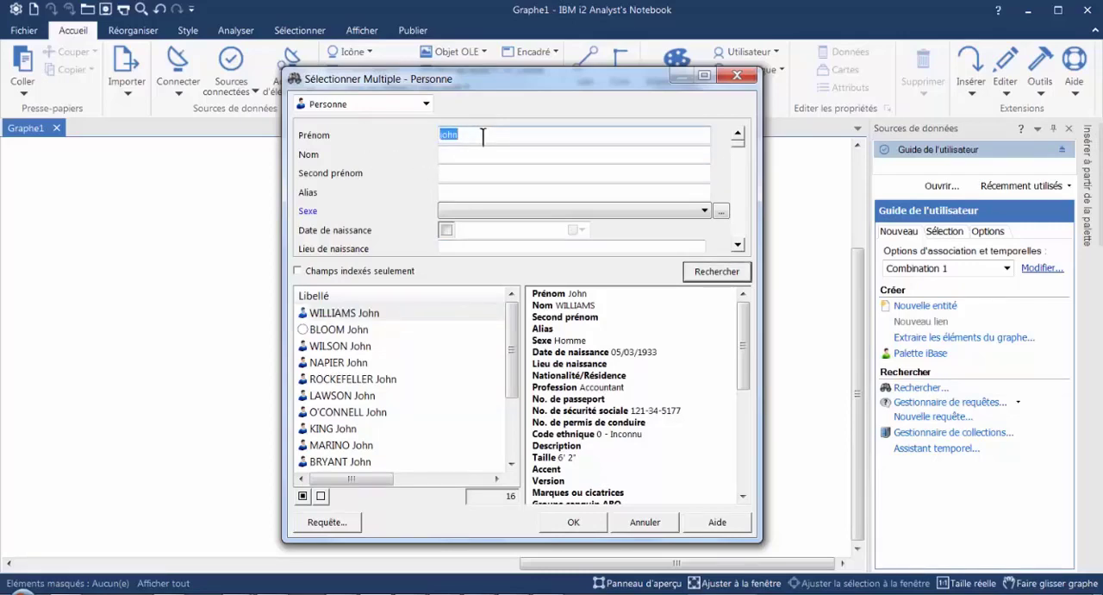
{"action": "type", "text": "je"}
{"action": "key", "text": "BackSpace"}
{"action": "type", "text": "o"}
{"action": "left_click", "coordinate": [474, 153]}
{"action": "type", "text": "c"}
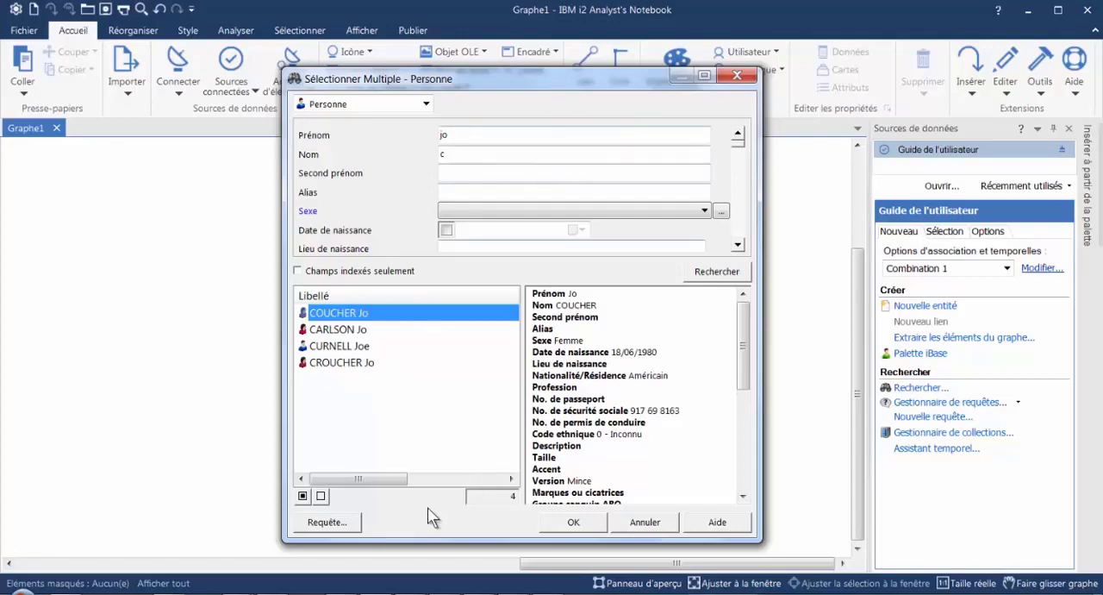
- Convert the Personne search into a query and check its results before returning to the conditions
{"action": "left_click", "coordinate": [326, 523]}
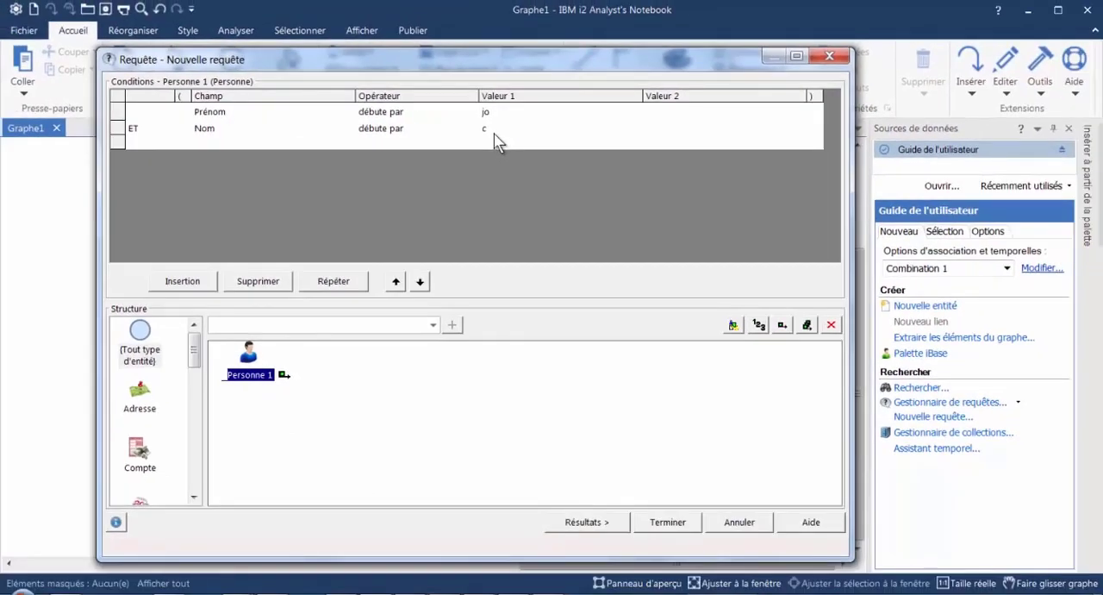
{"action": "left_click", "coordinate": [594, 521]}
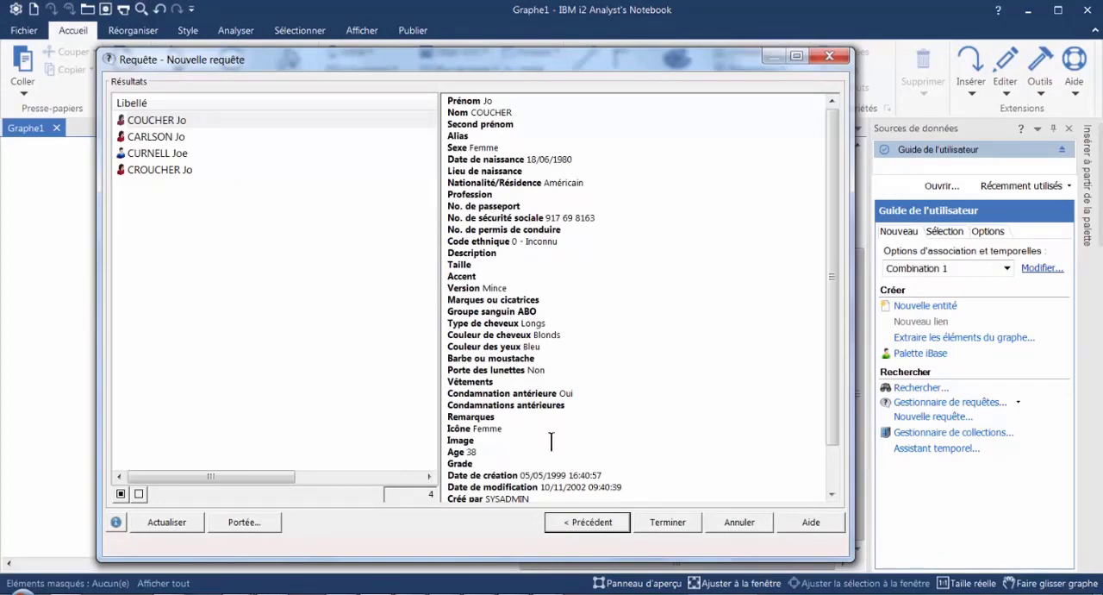
{"action": "left_click", "coordinate": [578, 522]}
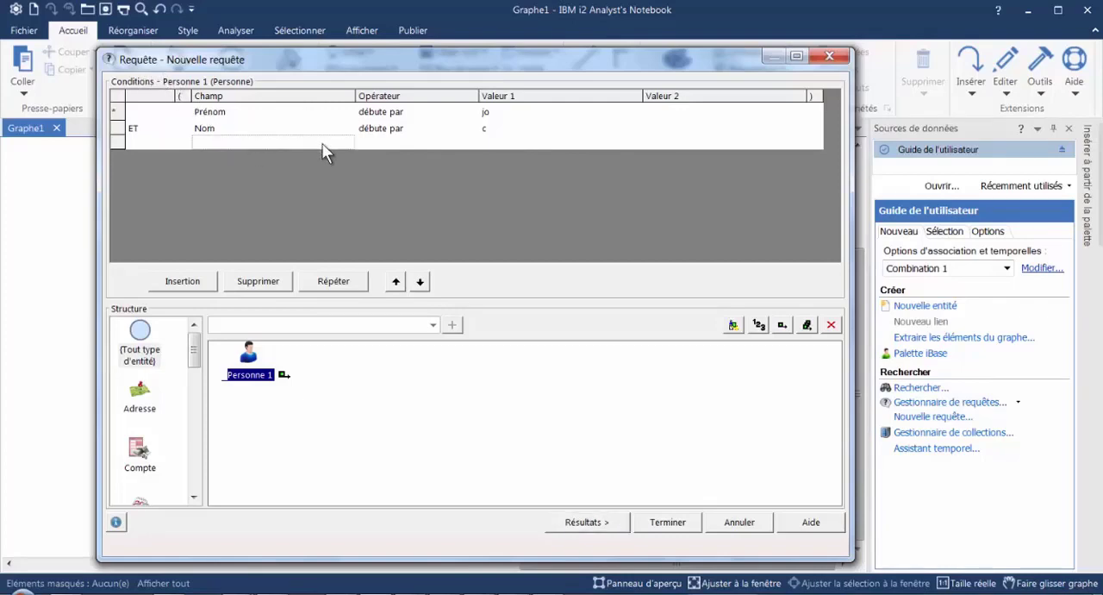
- Add a third query condition on Date de naissance with the operator "entre"
{"action": "left_click", "coordinate": [327, 144]}
{"action": "left_click", "coordinate": [349, 143]}
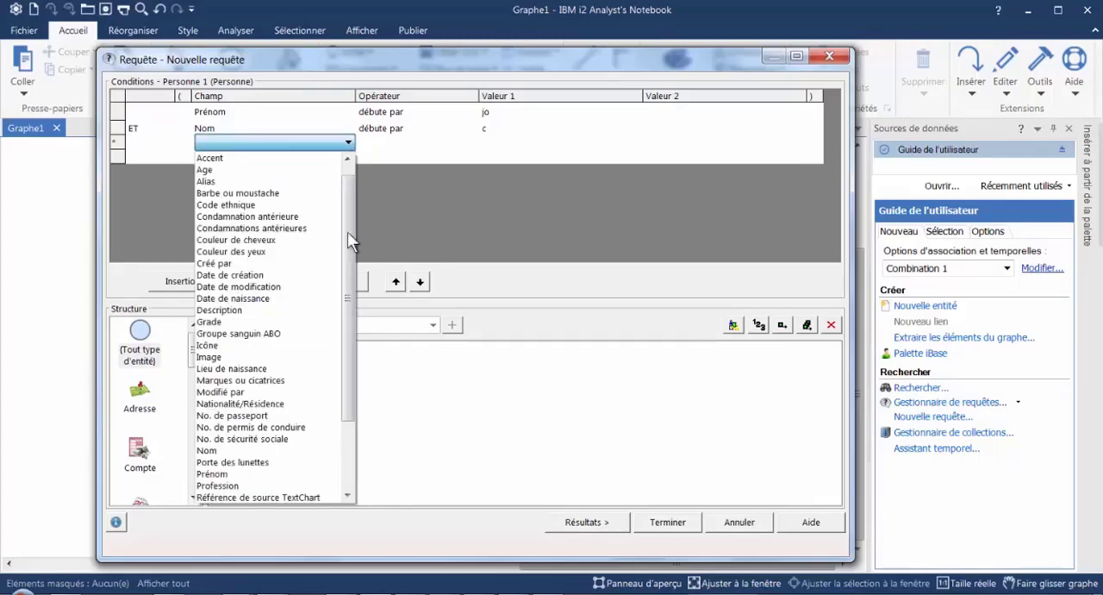
{"action": "left_click", "coordinate": [256, 304]}
{"action": "left_click", "coordinate": [256, 303]}
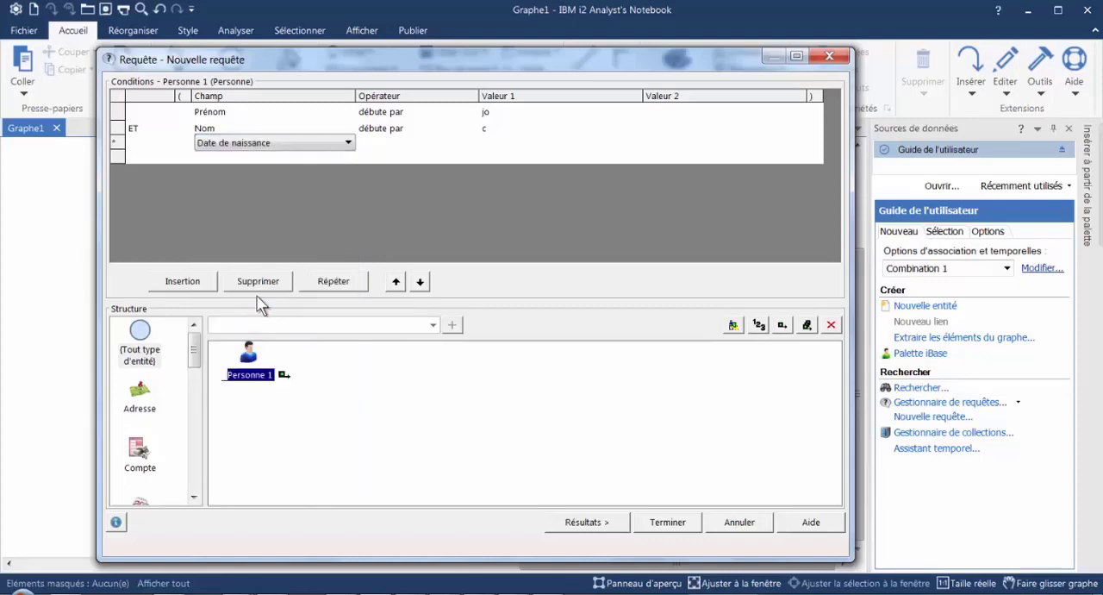
{"action": "left_click", "coordinate": [457, 145]}
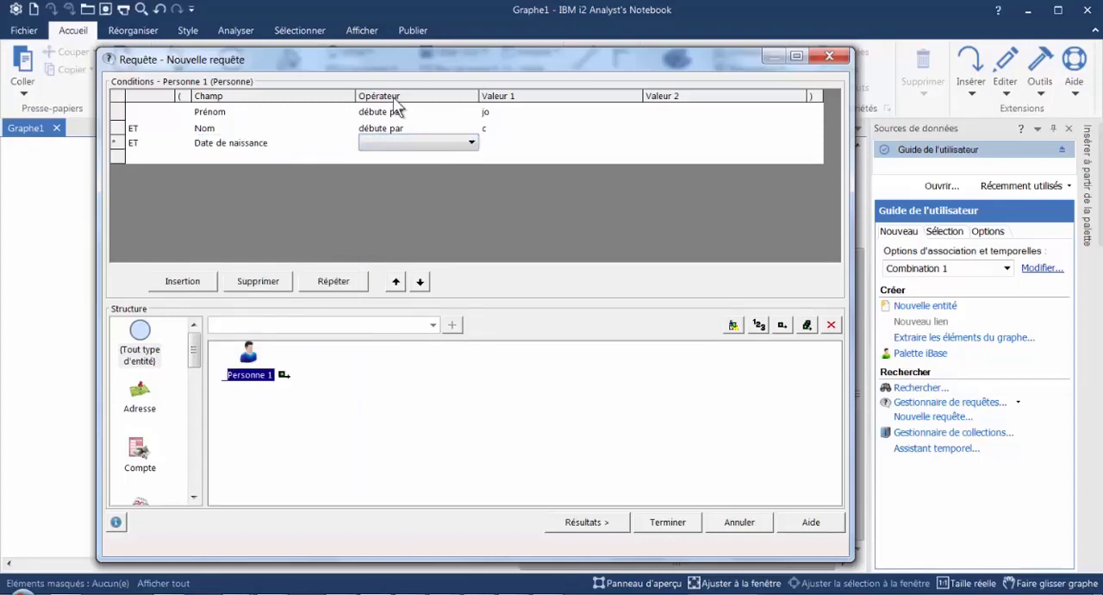
{"action": "left_click", "coordinate": [473, 145]}
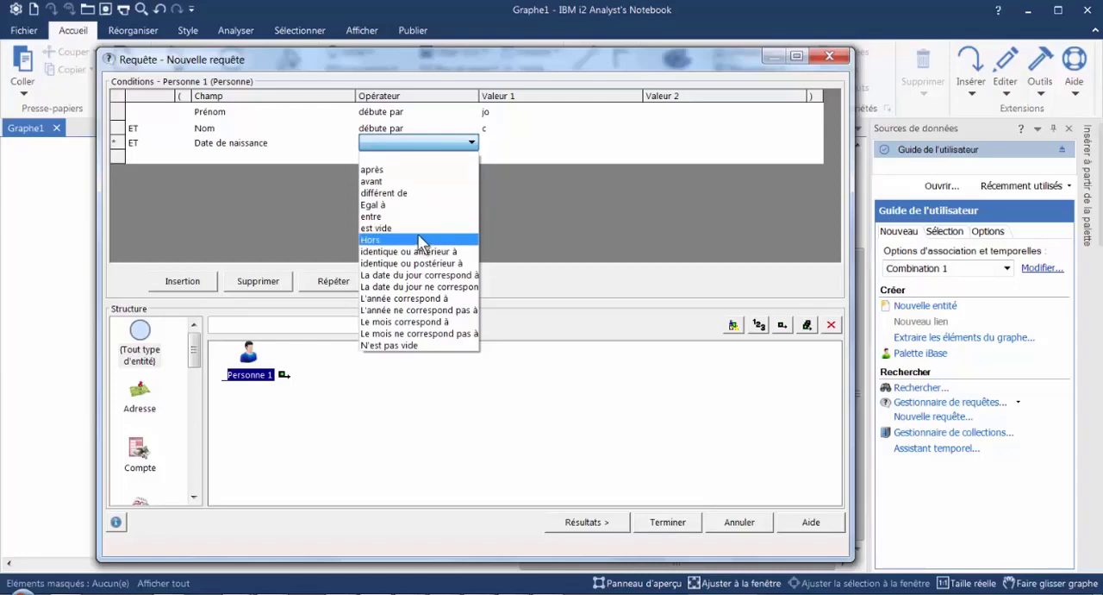
{"action": "left_click", "coordinate": [373, 217]}
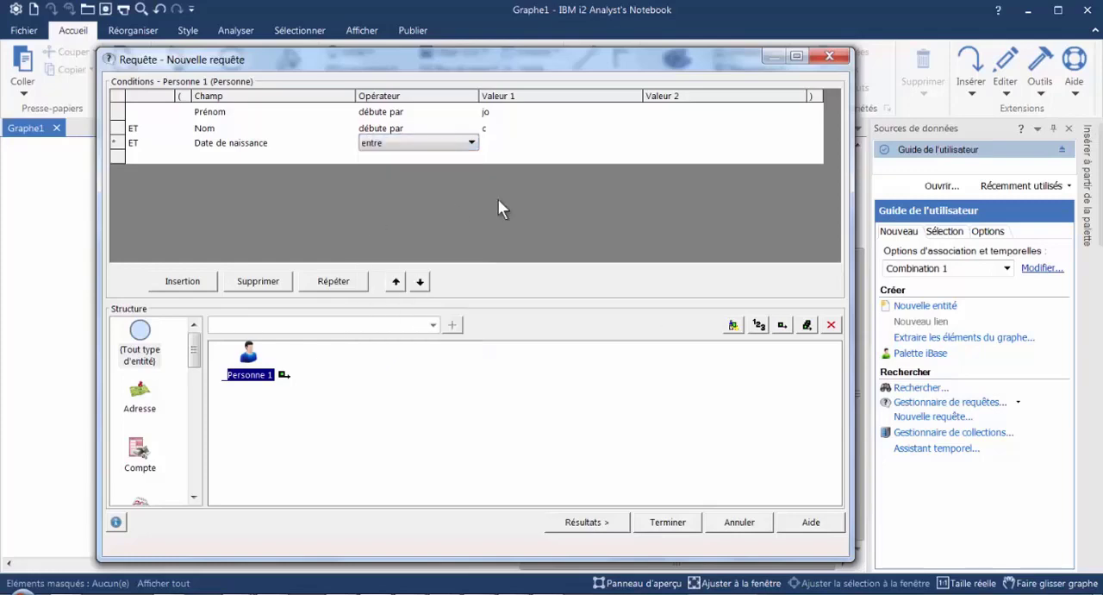
- Set the Date de naissance range from 01/01/1980 to 31/12/1999 and run the query
{"action": "left_click", "coordinate": [535, 144]}
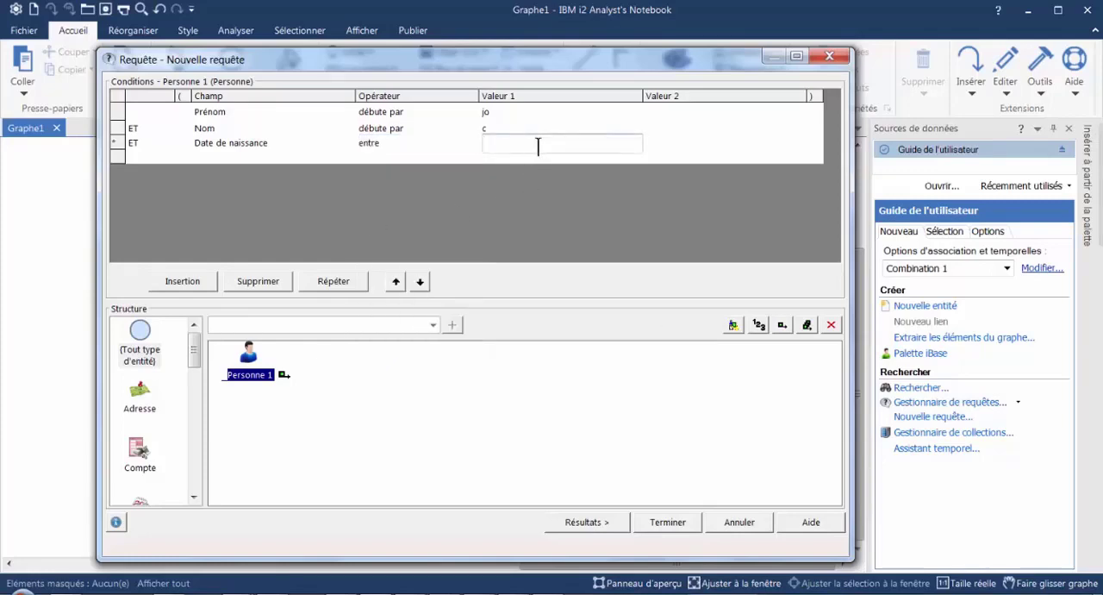
{"action": "type", "text": "01/01/1980"}
{"action": "left_click", "coordinate": [701, 143]}
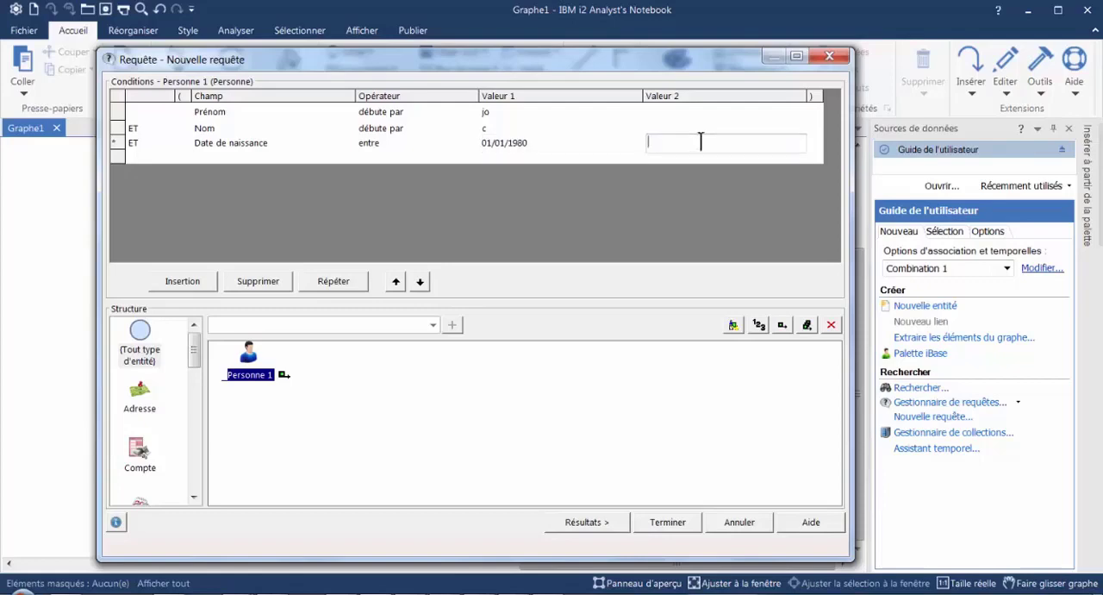
{"action": "type", "text": "21"}
{"action": "type", "text": "2"}
{"action": "key", "text": "BackSpace"}
{"action": "key", "text": "BackSpace"}
{"action": "key", "text": "BackSpace"}
{"action": "type", "text": "31/12/1999"}
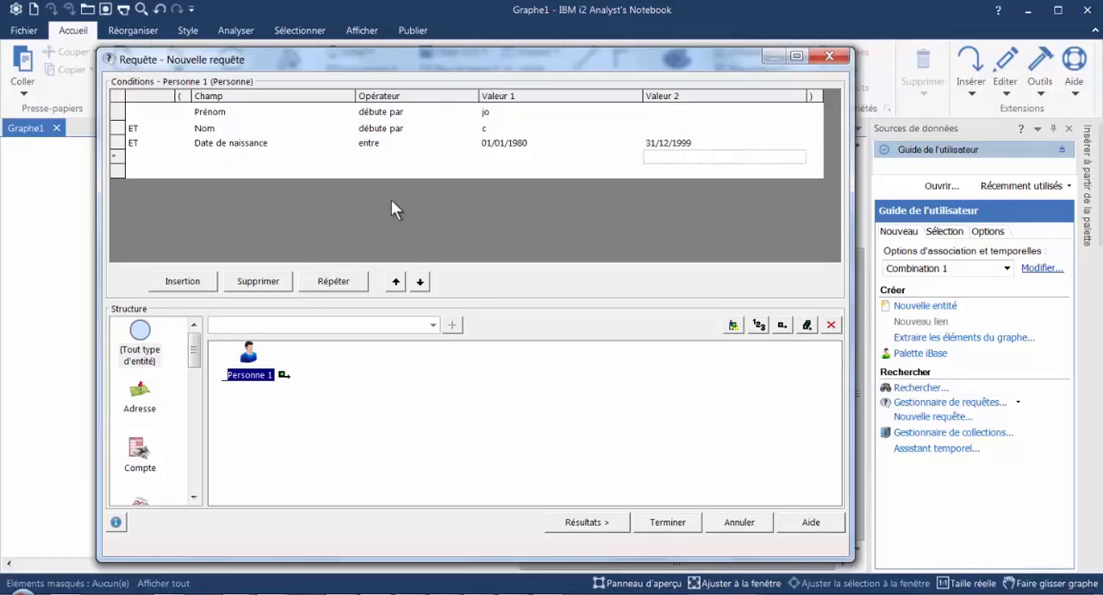
{"action": "left_click", "coordinate": [586, 524]}
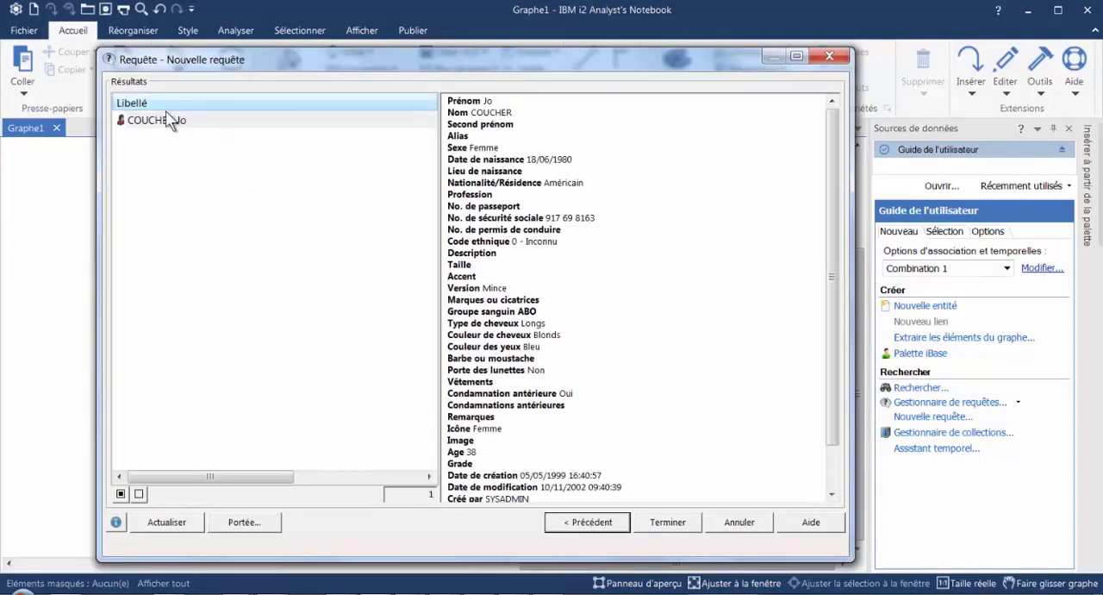
- Change the start of the Date de naissance range to 01/01/1970 and rerun the query
{"action": "left_click", "coordinate": [603, 526]}
{"action": "left_click", "coordinate": [548, 142]}
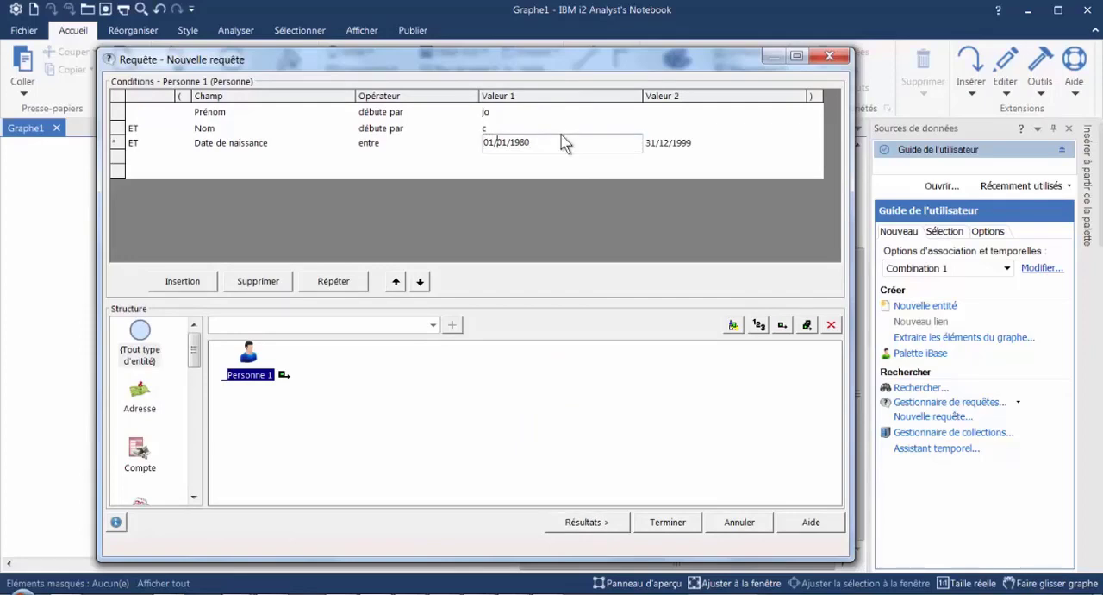
{"action": "key", "text": "Right"}
{"action": "key", "text": "shift+Right"}
{"action": "type", "text": "7"}
{"action": "left_click", "coordinate": [608, 525]}
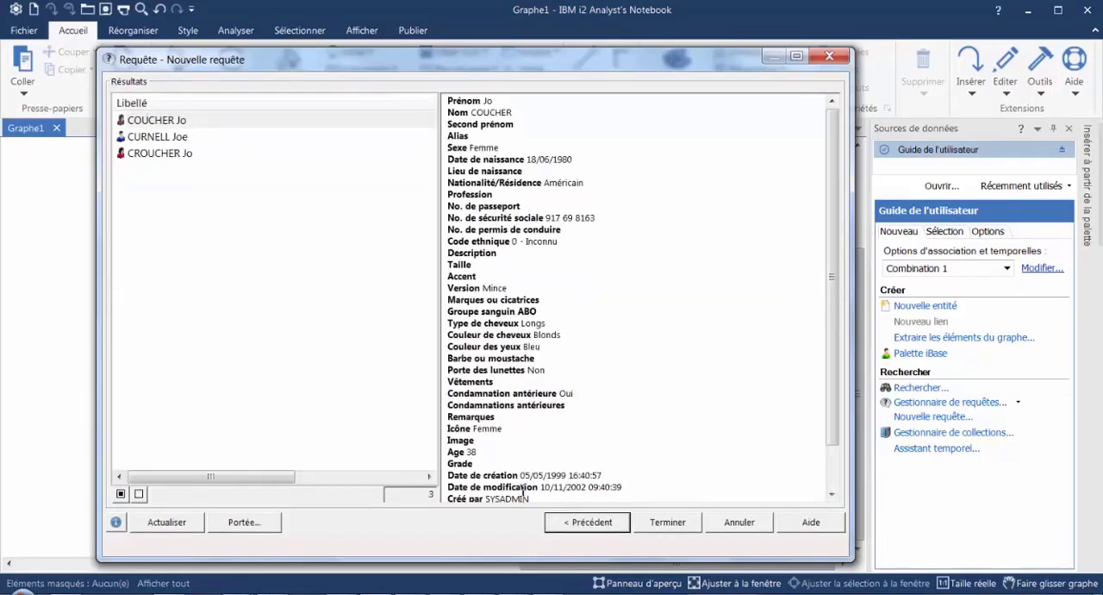
- Return to the query conditions and set the Prénom operator to "dans la liste"
{"action": "left_click", "coordinate": [572, 524]}
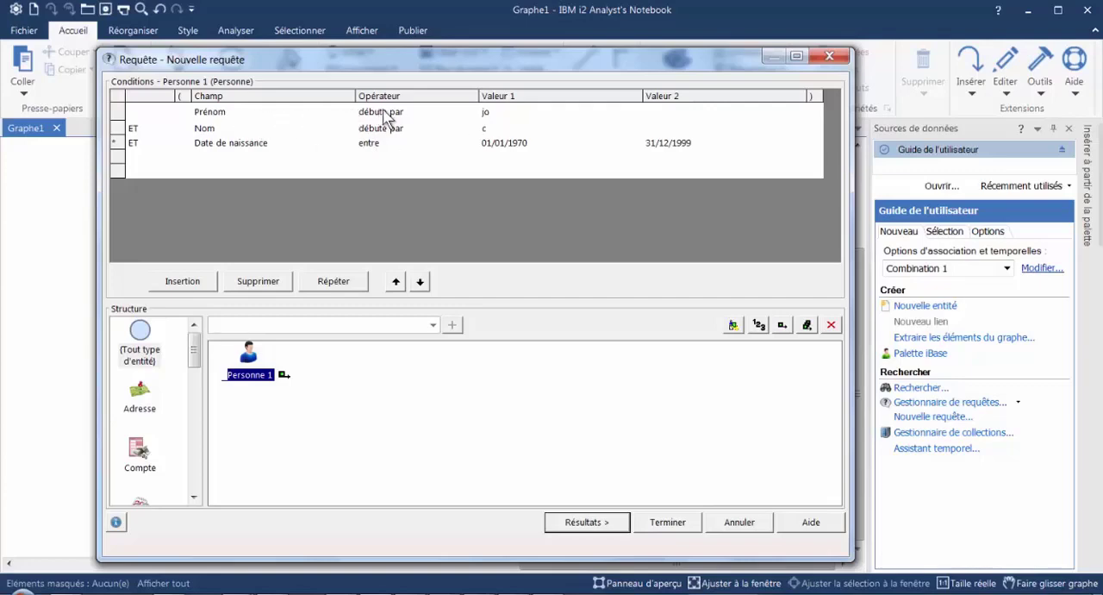
{"action": "left_click", "coordinate": [464, 112]}
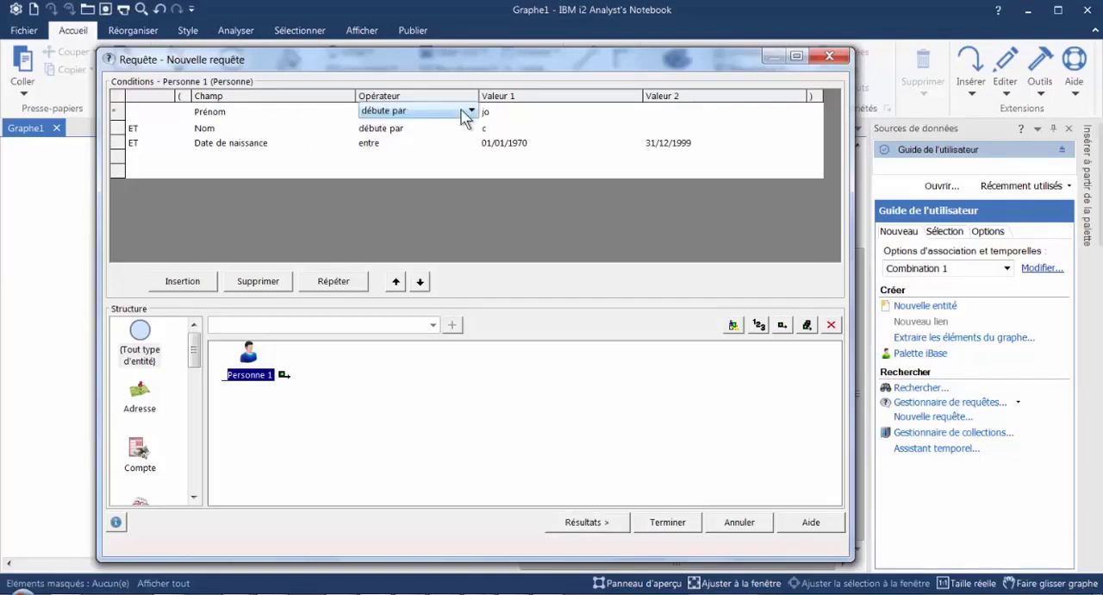
{"action": "left_click", "coordinate": [472, 111]}
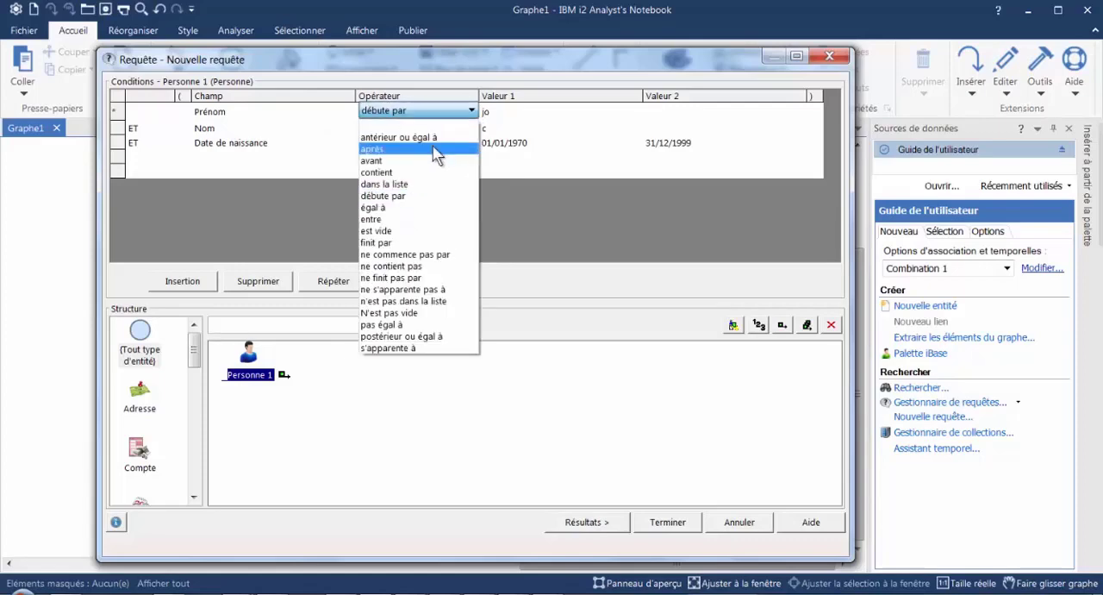
{"action": "left_click", "coordinate": [396, 184]}
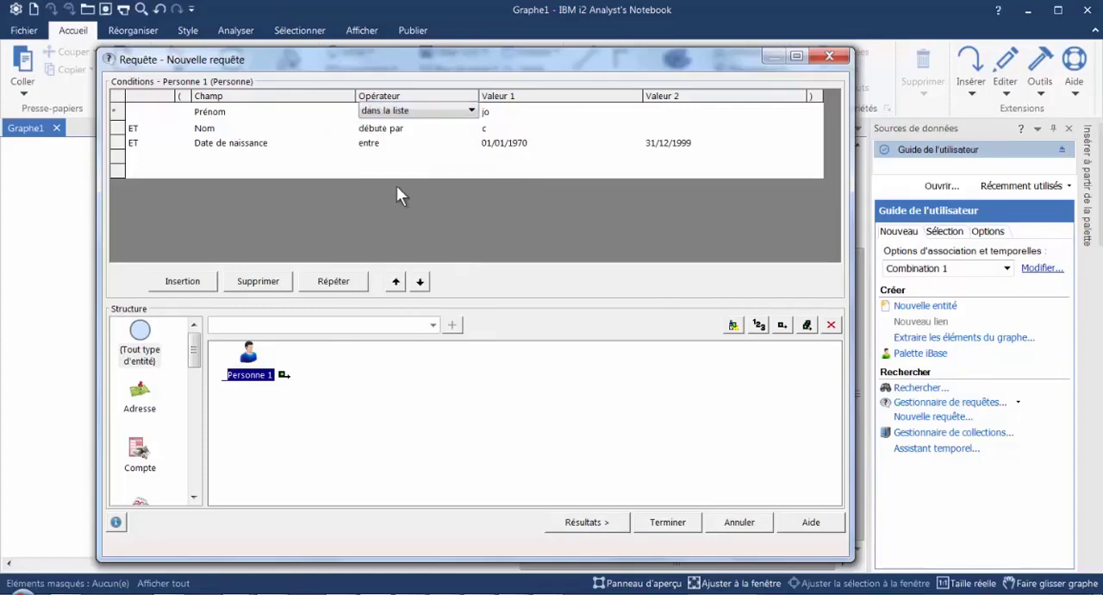
- Enter three first names as the list values for the Prénom condition and run the query
{"action": "left_click", "coordinate": [522, 112]}
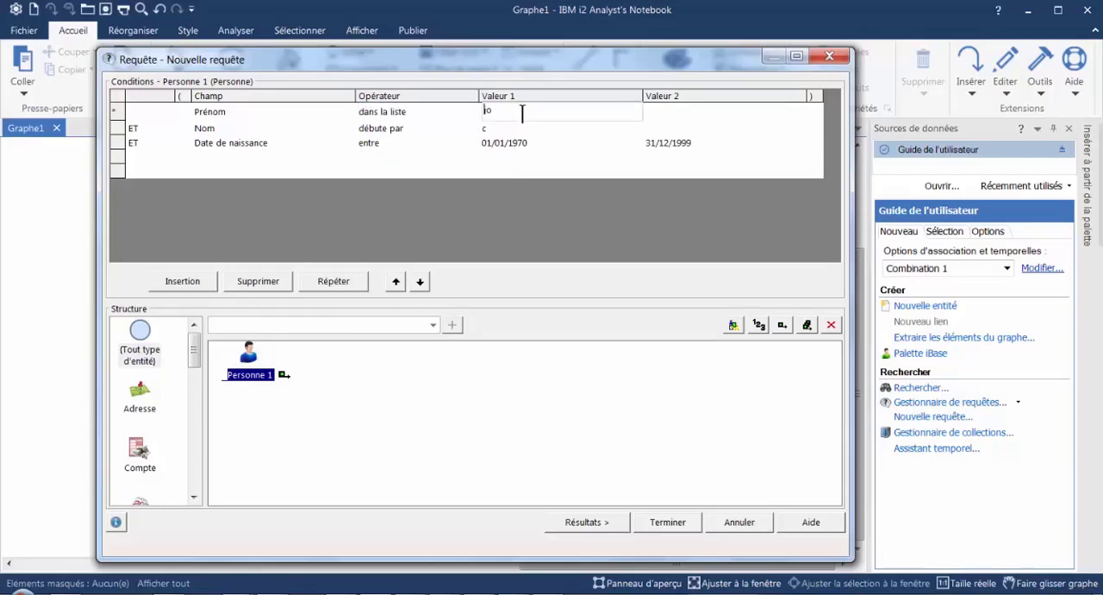
{"action": "left_click", "coordinate": [522, 113]}
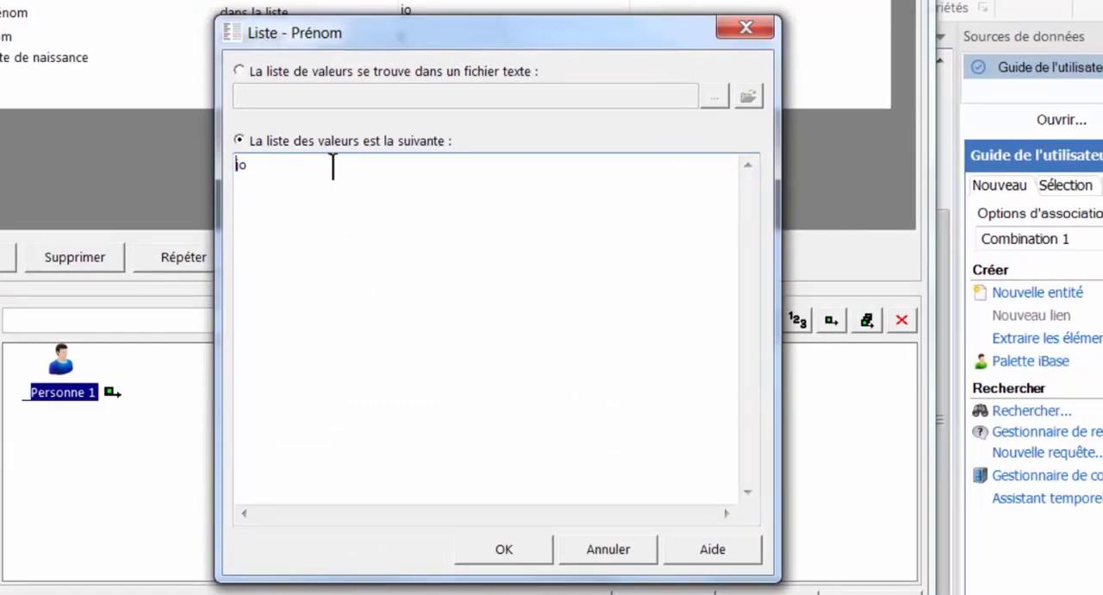
{"action": "left_click", "coordinate": [290, 170]}
{"action": "type", "text": "hn"}
{"action": "key", "text": "Return"}
{"action": "type", "text": "Peter"}
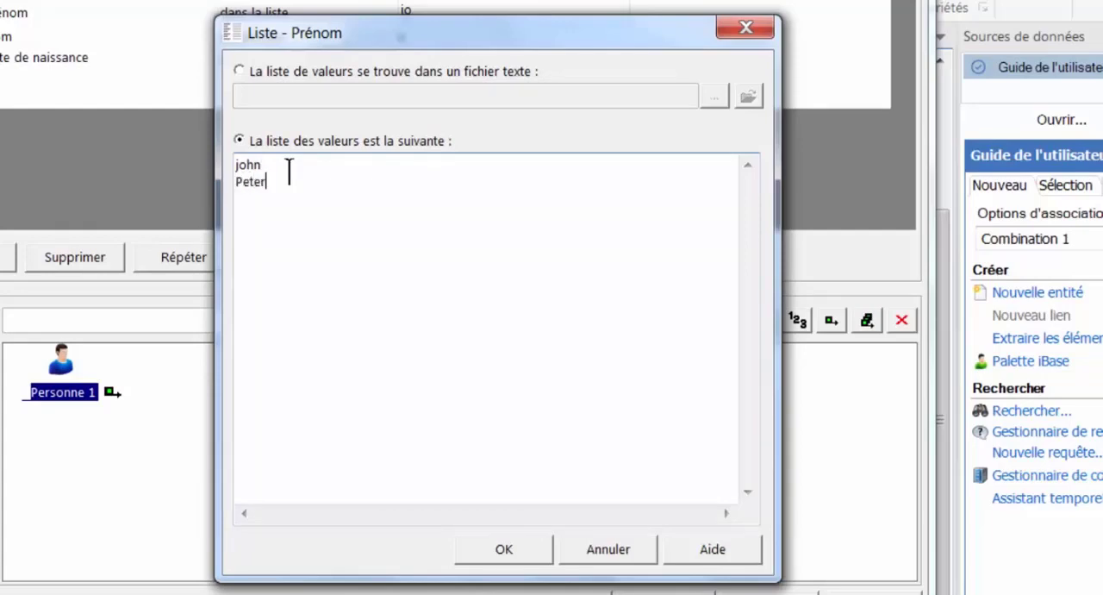
{"action": "key", "text": "Return"}
{"action": "type", "text": "Paul"}
{"action": "left_click", "coordinate": [504, 551]}
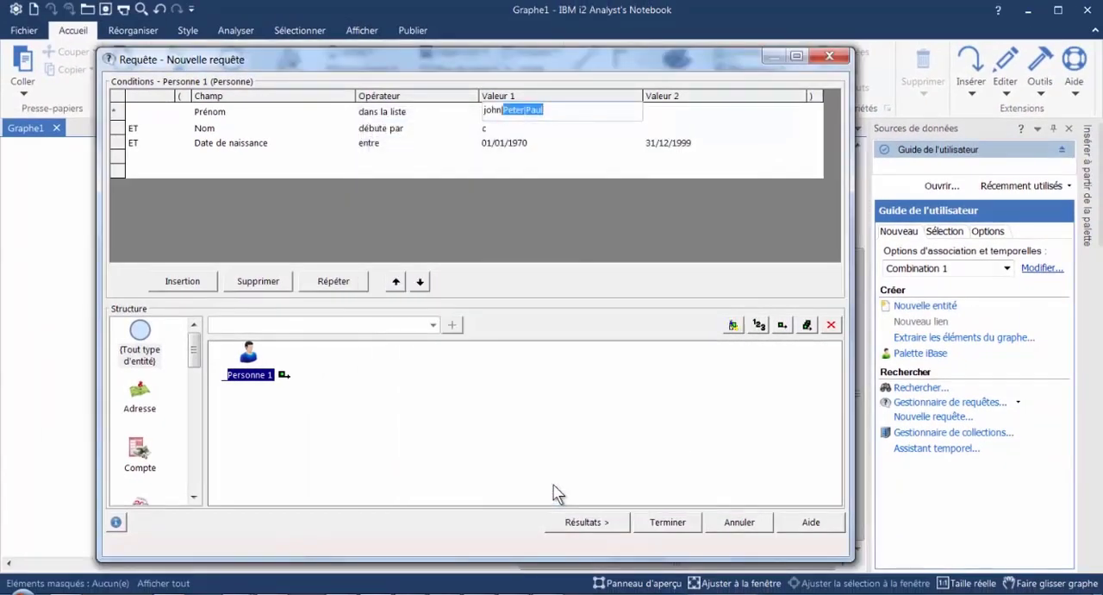
{"action": "left_click", "coordinate": [594, 110]}
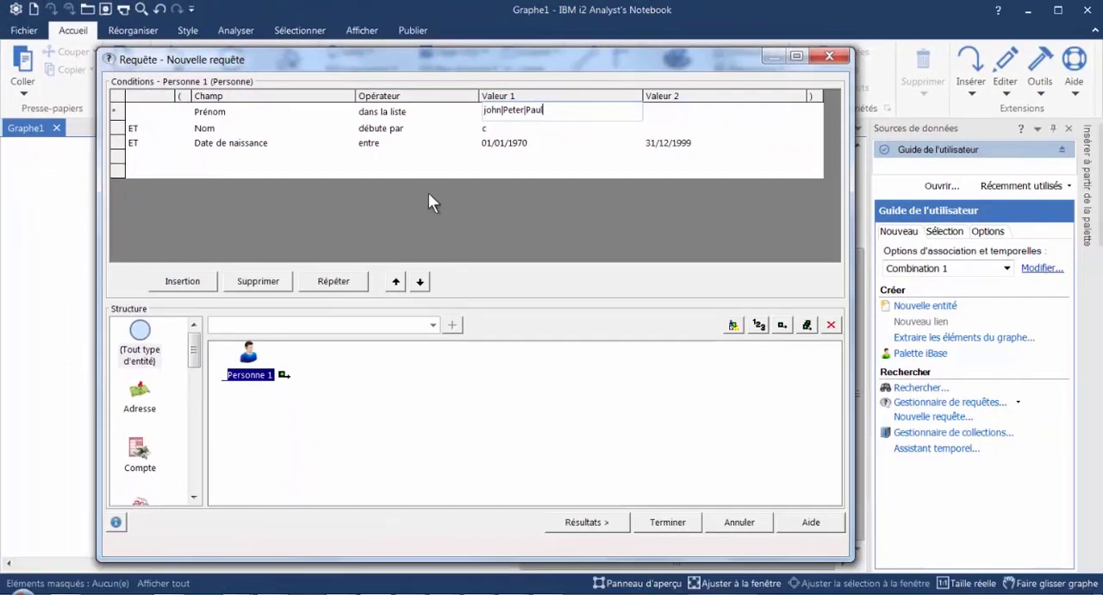
{"action": "left_click", "coordinate": [592, 523]}
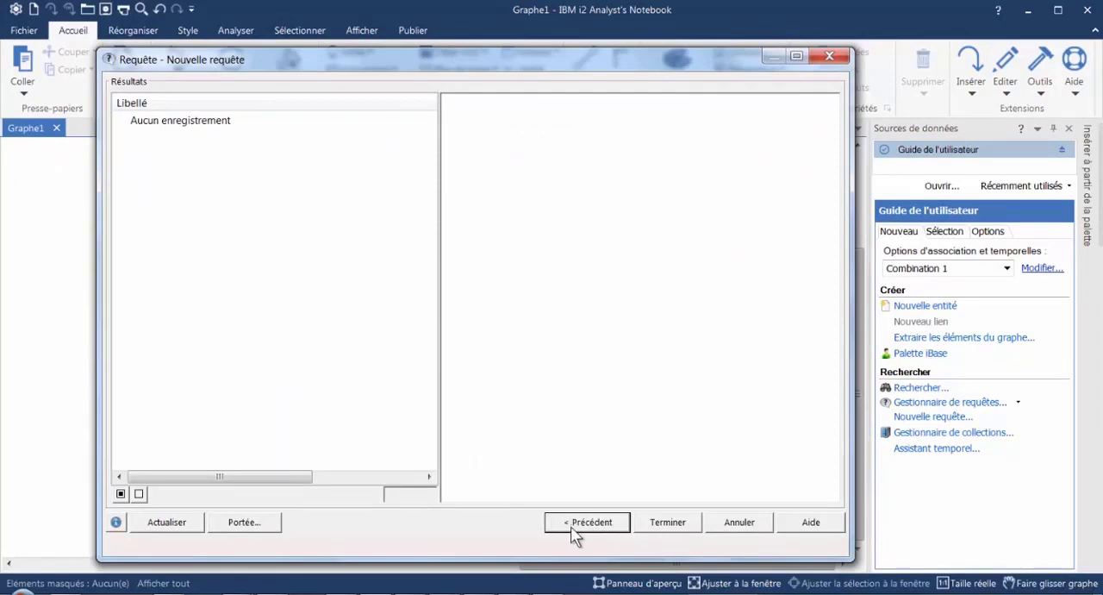
- Return to the query conditions and change the Prénom condition to "débute par" J
{"action": "left_click", "coordinate": [583, 528]}
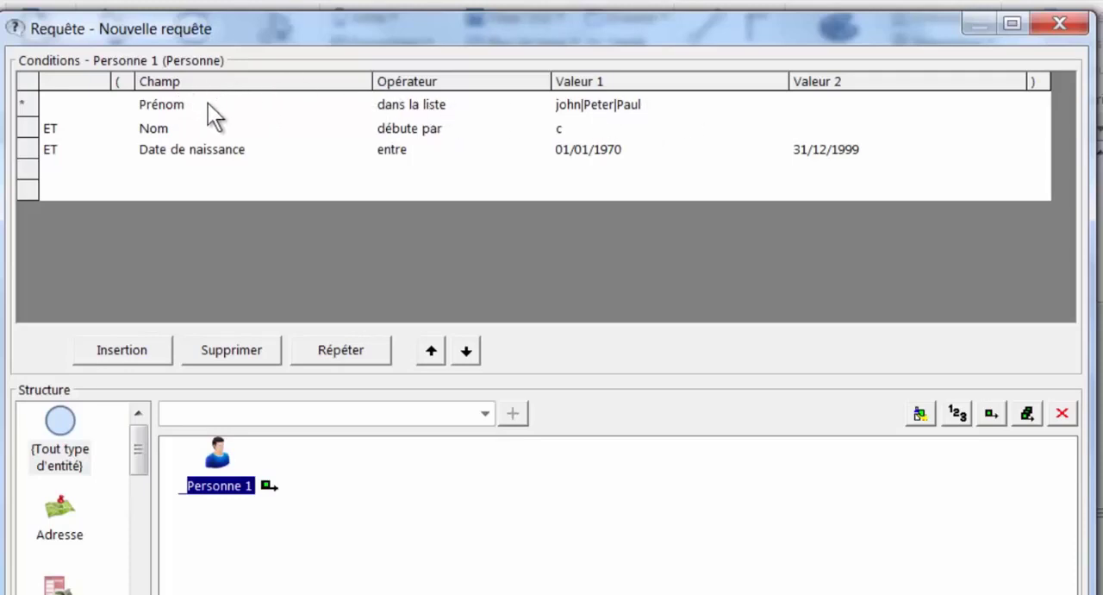
{"action": "left_click", "coordinate": [525, 101]}
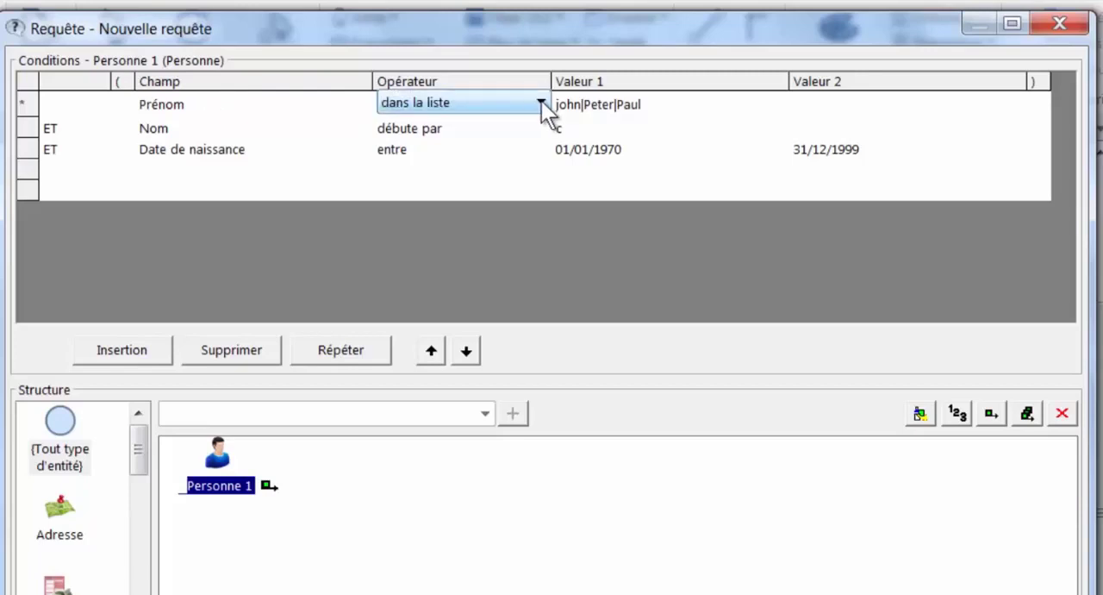
{"action": "left_click", "coordinate": [542, 101]}
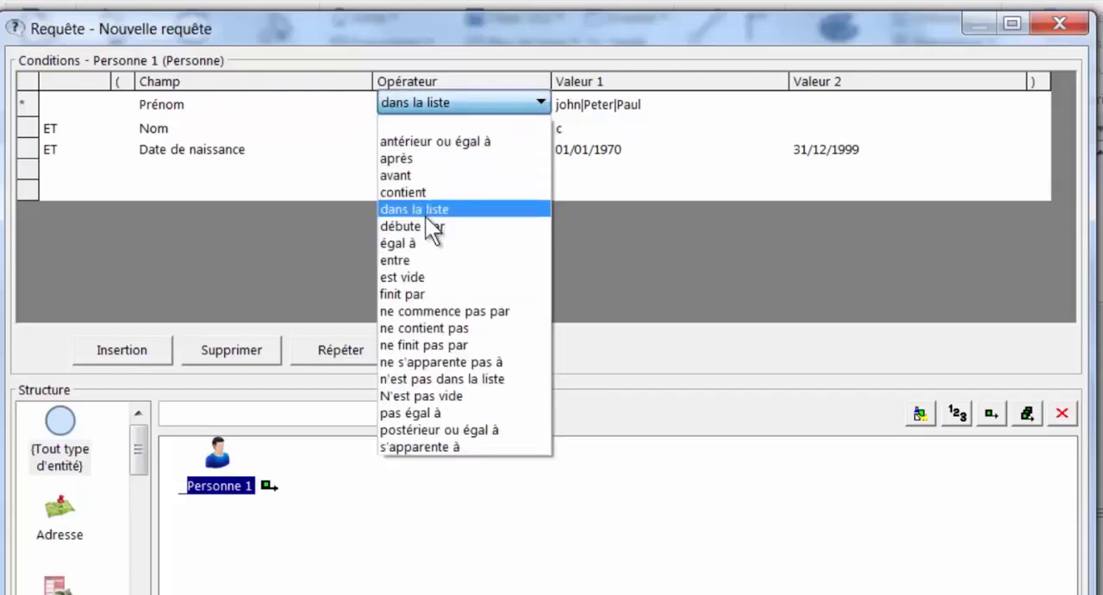
{"action": "left_click", "coordinate": [423, 225]}
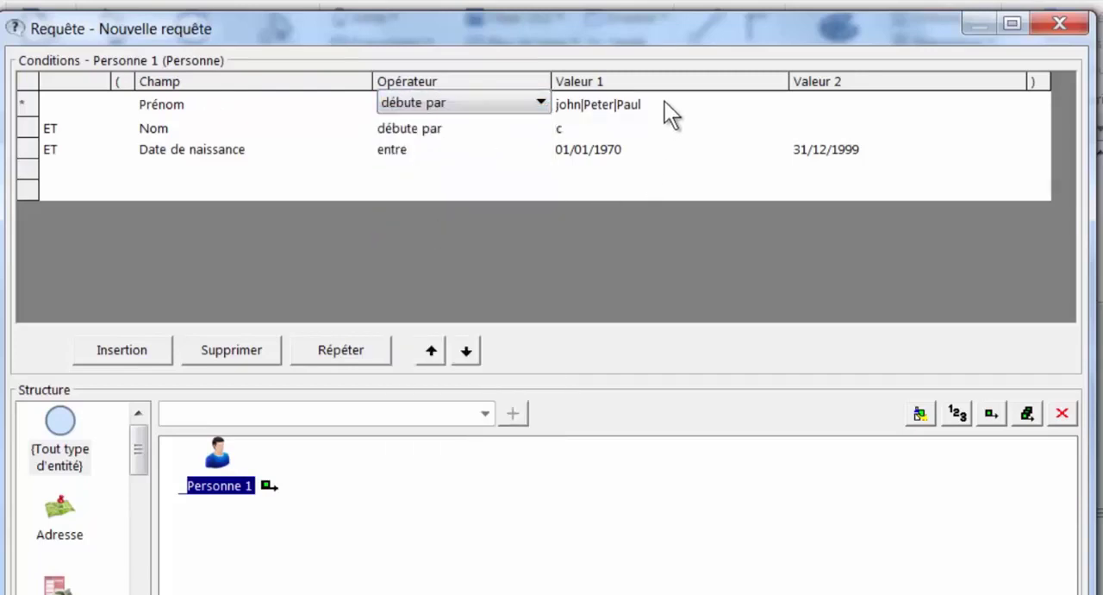
{"action": "left_click", "coordinate": [664, 102]}
{"action": "left_click_drag", "start_coordinate": [702, 102], "coordinate": [540, 99]}
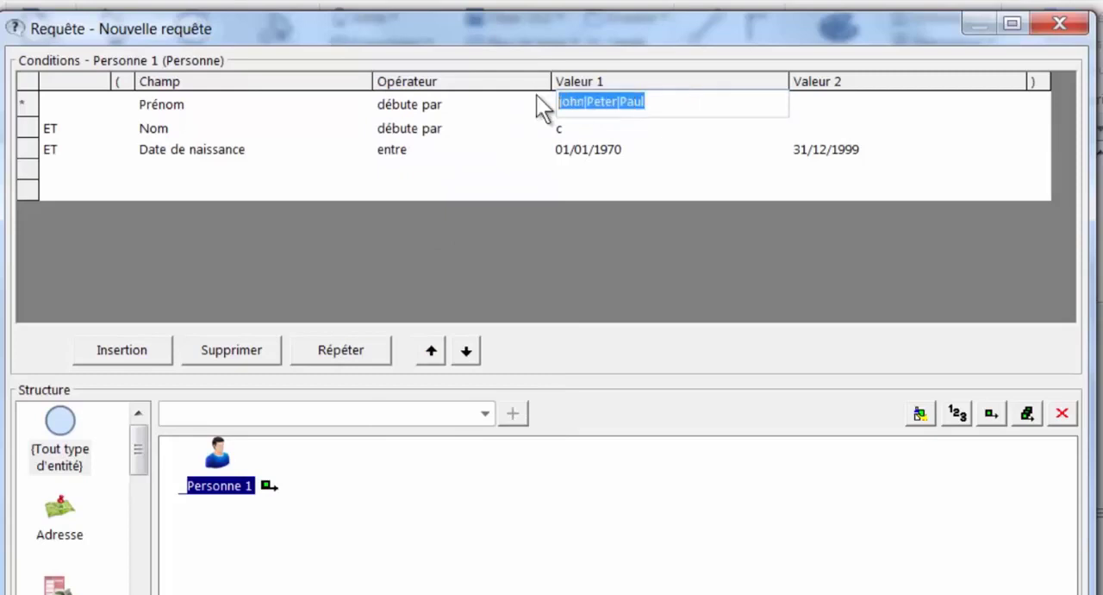
{"action": "key", "text": "BackSpace"}
{"action": "type", "text": "J"}
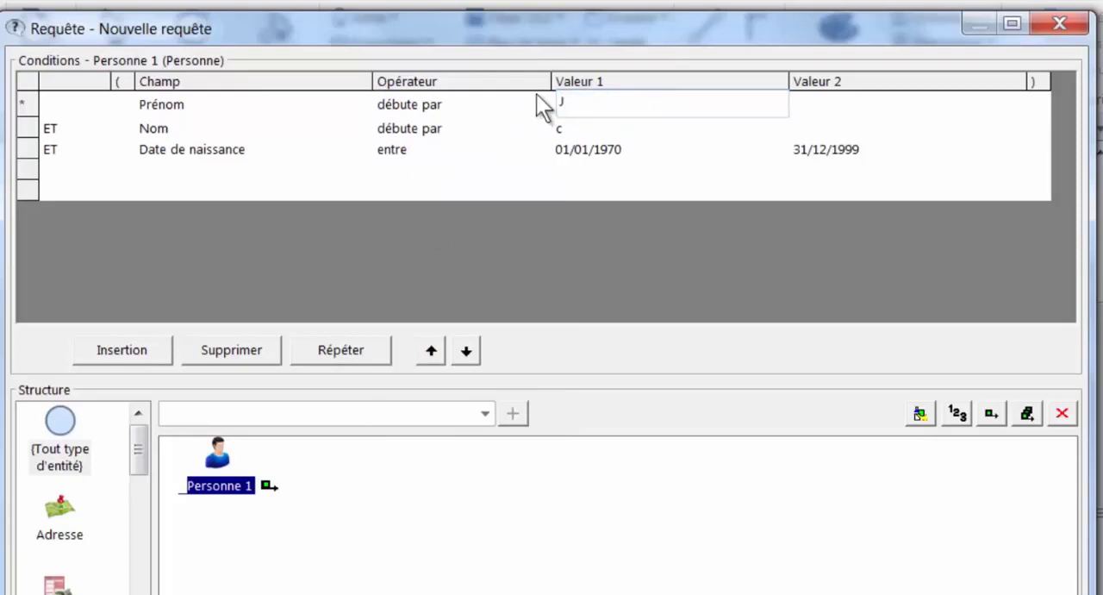
{"action": "left_click", "coordinate": [628, 189]}
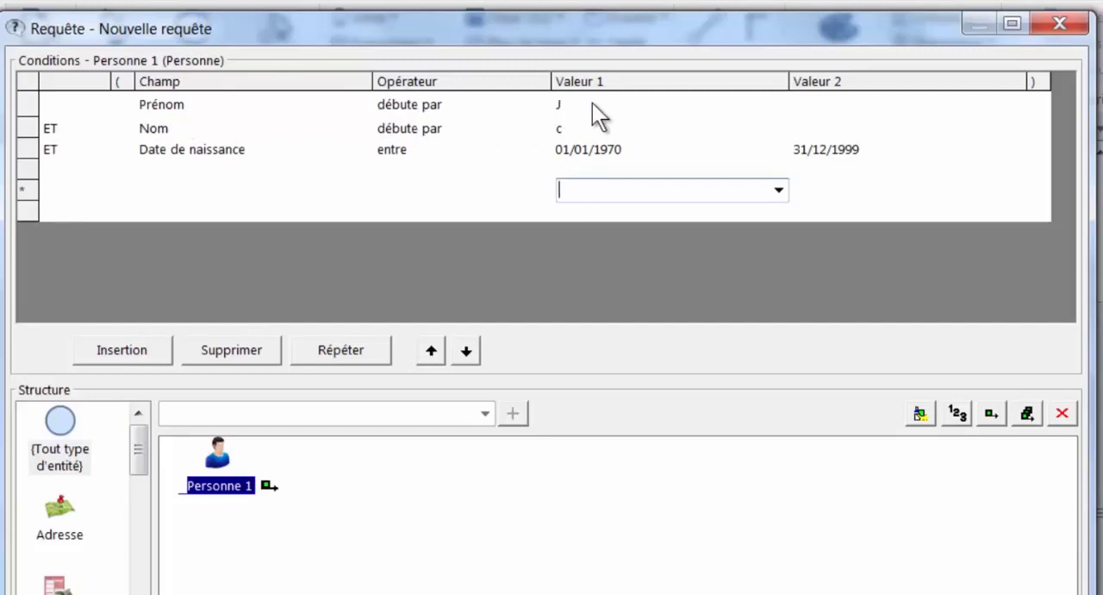
- Insert a new first condition row requiring Prénom "débute par" P
{"action": "left_click", "coordinate": [86, 102]}
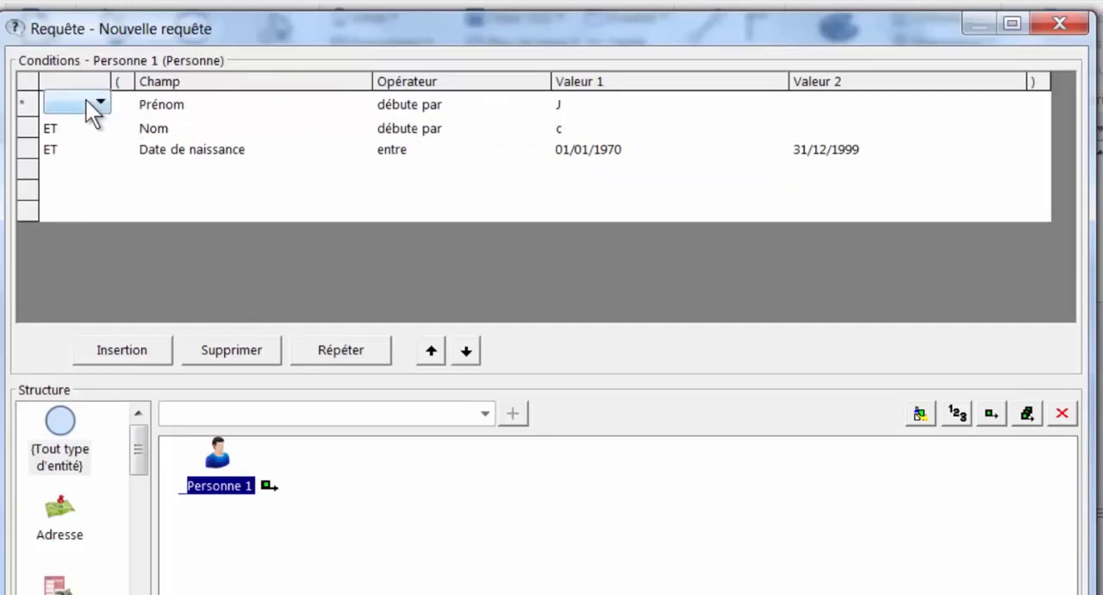
{"action": "left_click", "coordinate": [111, 351]}
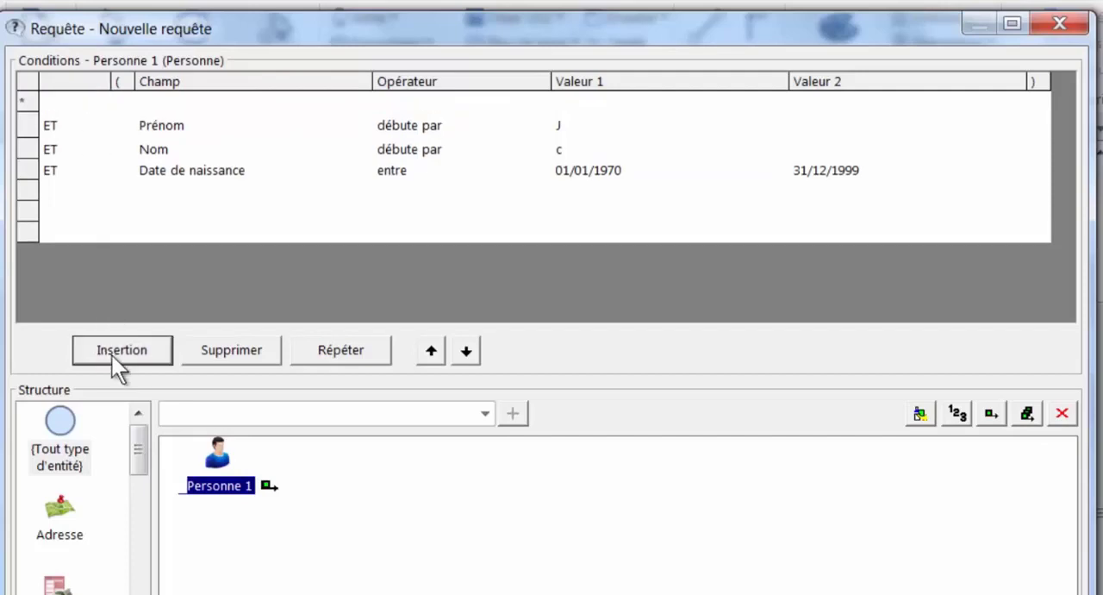
{"action": "left_click", "coordinate": [341, 102]}
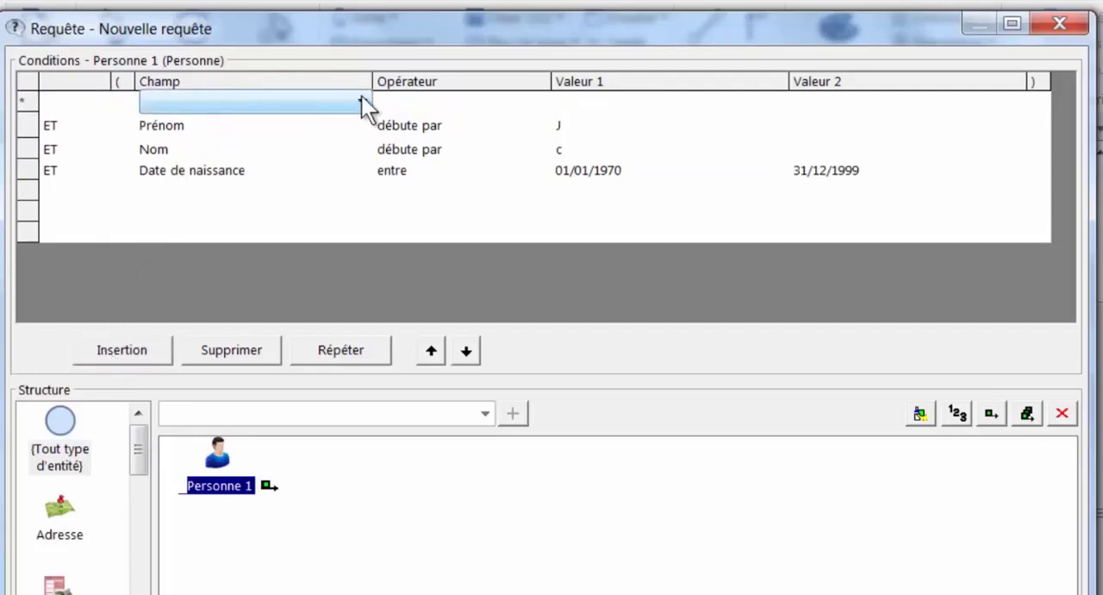
{"action": "left_click", "coordinate": [361, 101]}
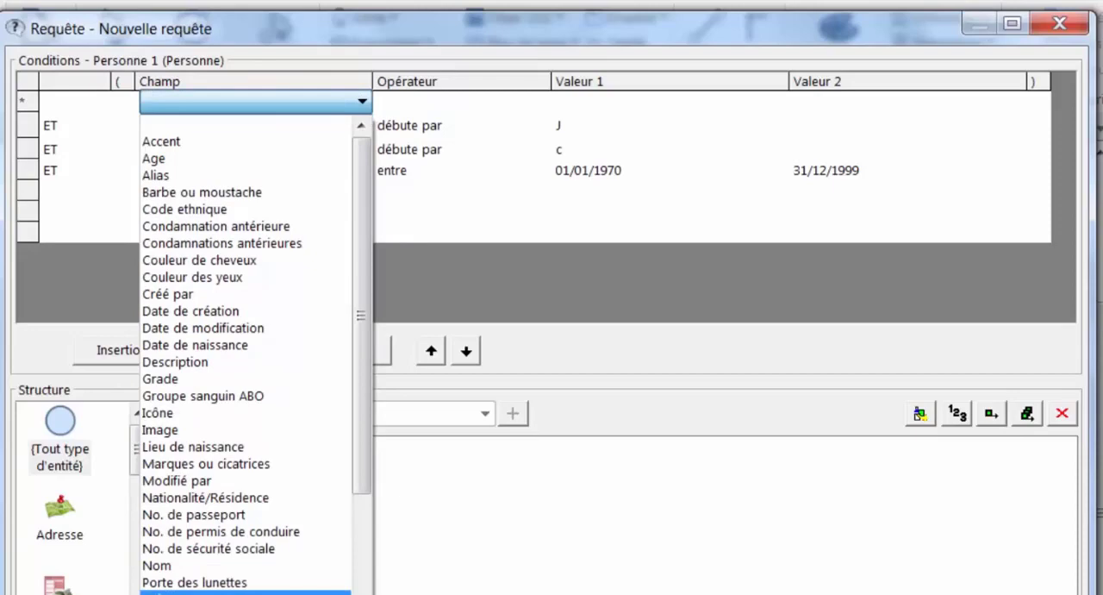
{"action": "left_click", "coordinate": [246, 592]}
{"action": "left_click", "coordinate": [517, 102]}
{"action": "left_click", "coordinate": [540, 102]}
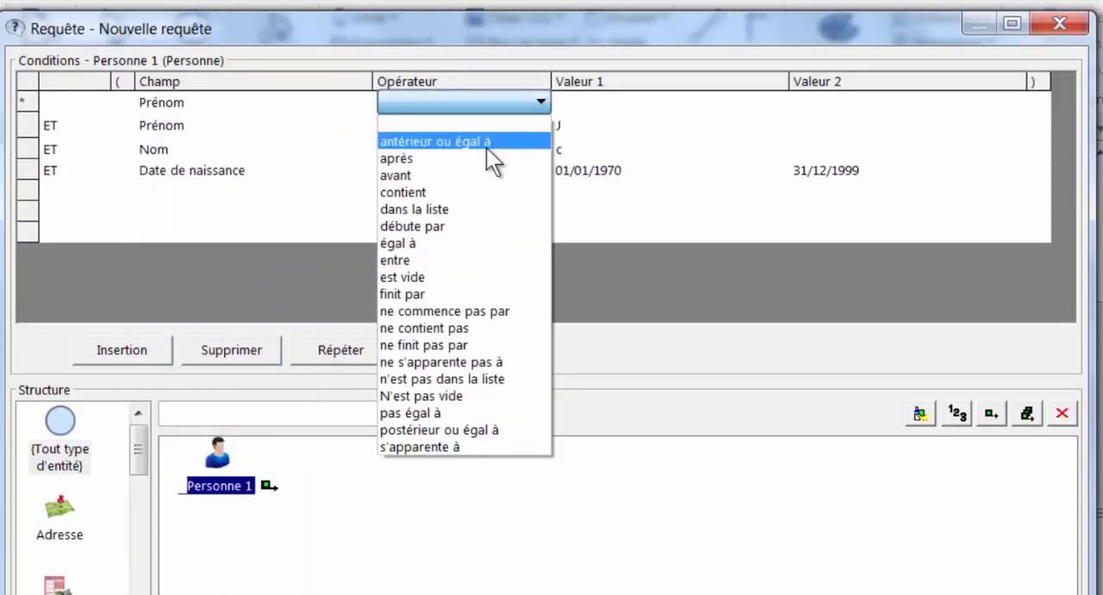
{"action": "left_click", "coordinate": [423, 227]}
{"action": "left_click", "coordinate": [607, 101]}
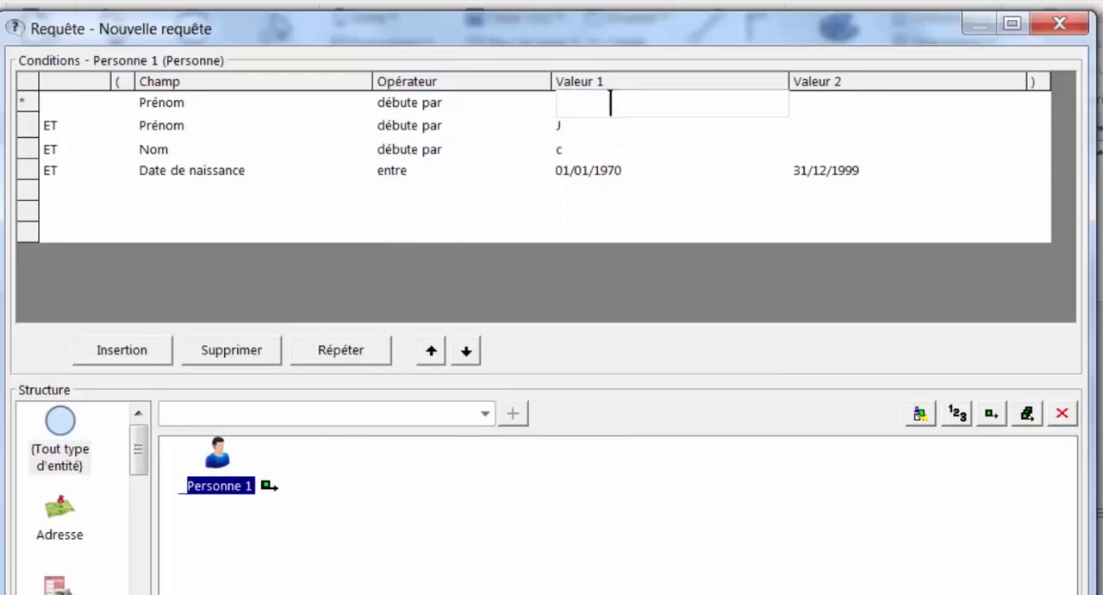
{"action": "type", "text": "P"}
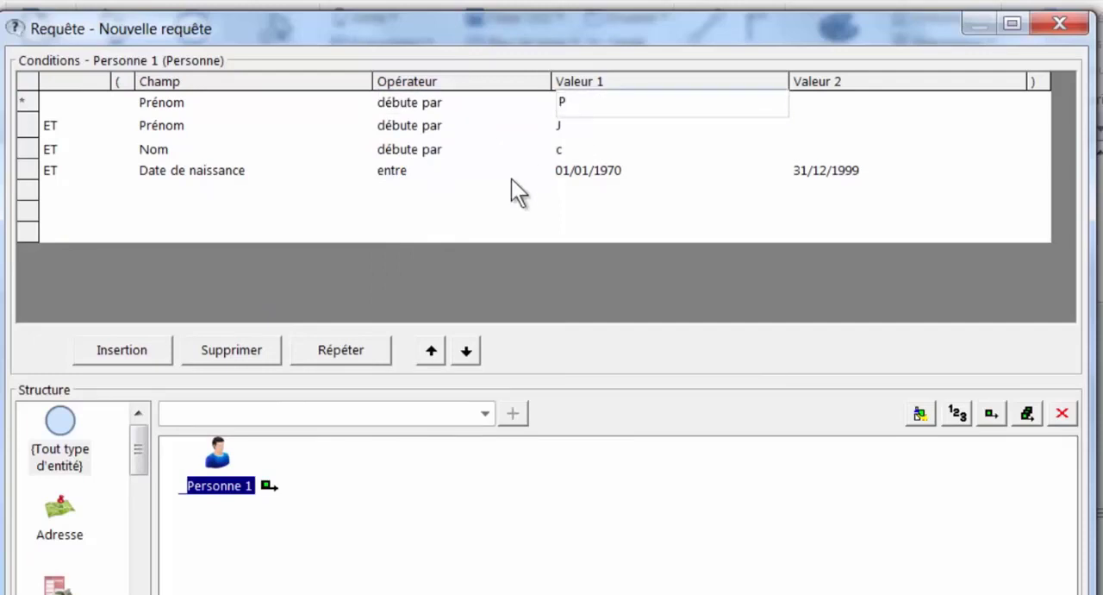
- Insert another condition row above the others requiring Prénom "contient" ar
{"action": "left_click", "coordinate": [121, 349]}
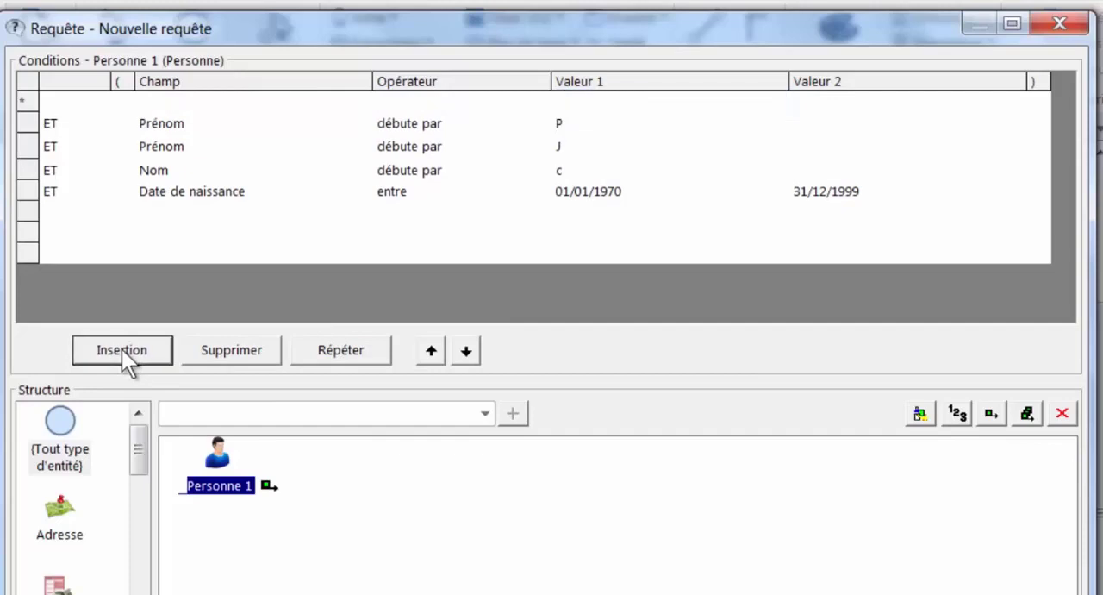
{"action": "left_click", "coordinate": [194, 99]}
{"action": "type", "text": "Prénom"}
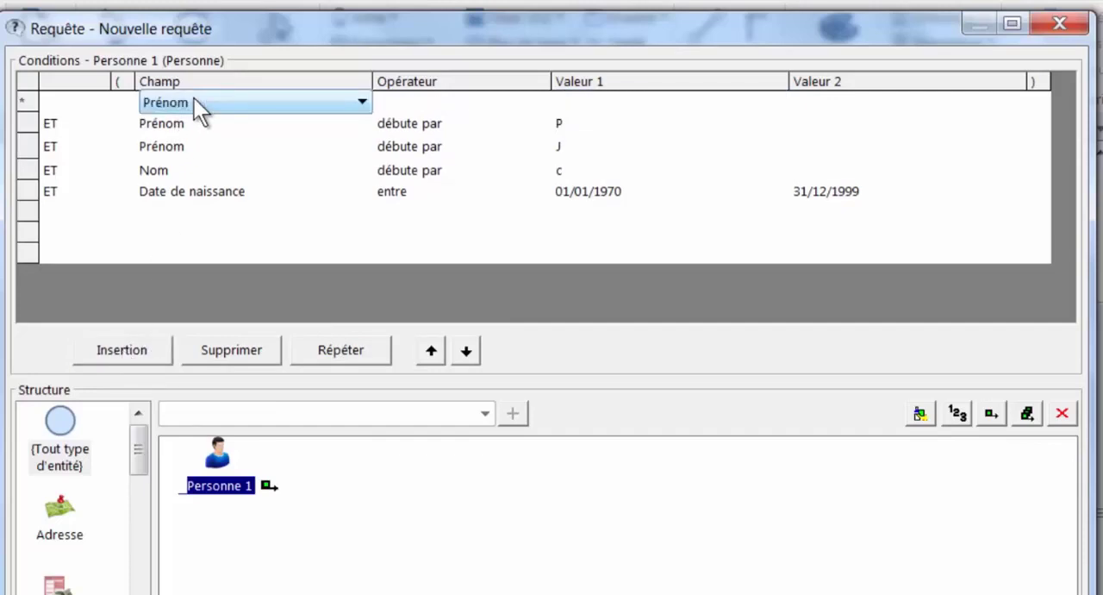
{"action": "left_click", "coordinate": [477, 101]}
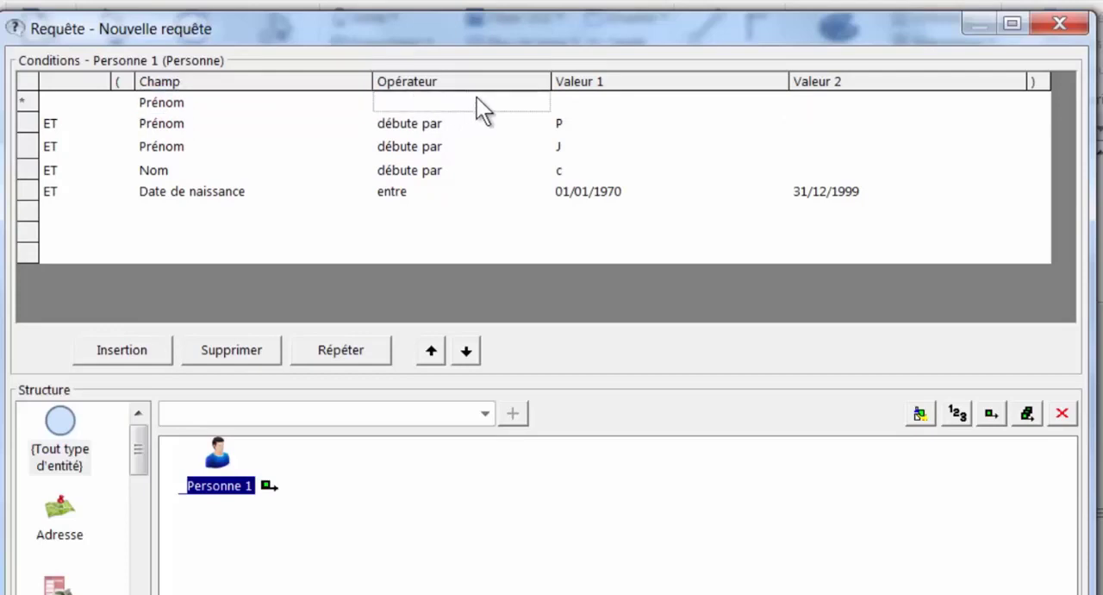
{"action": "left_click", "coordinate": [541, 101]}
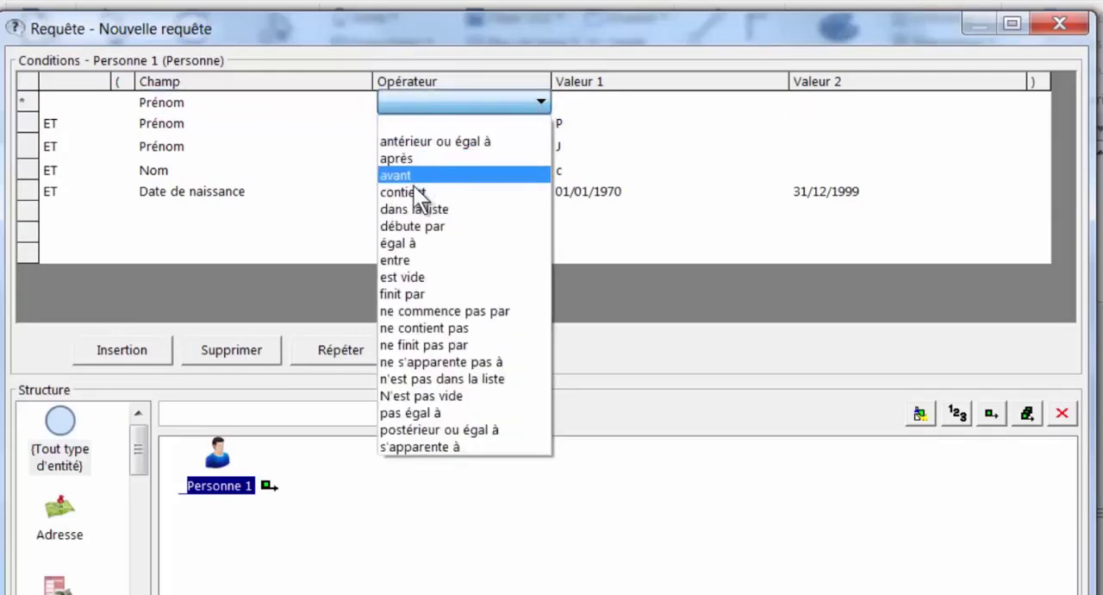
{"action": "left_click", "coordinate": [414, 191]}
{"action": "left_click", "coordinate": [607, 102]}
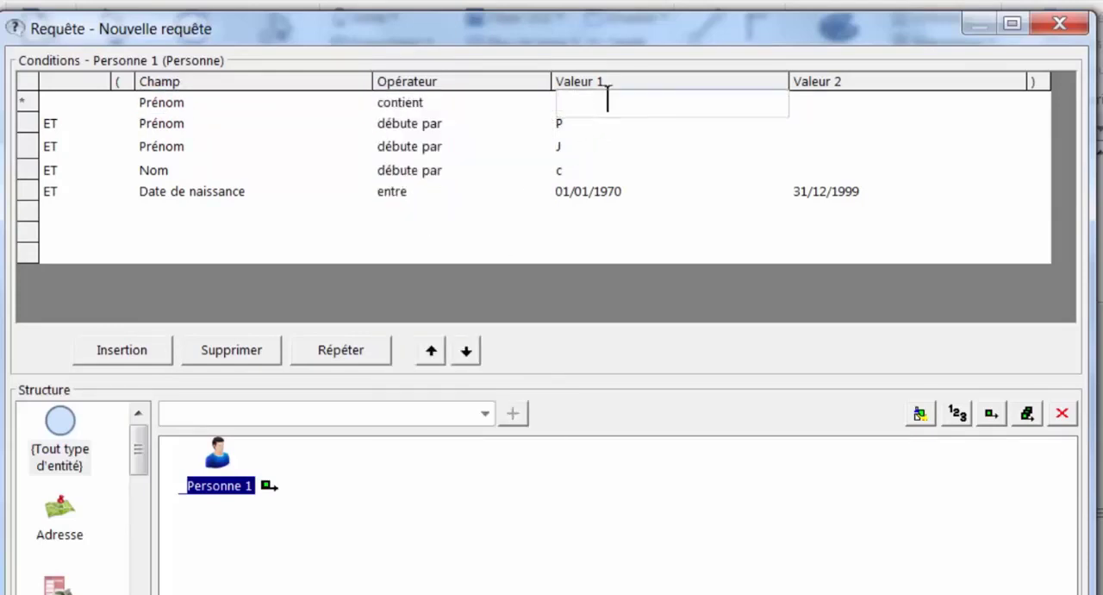
{"action": "type", "text": "ar"}
{"action": "left_click", "coordinate": [603, 254]}
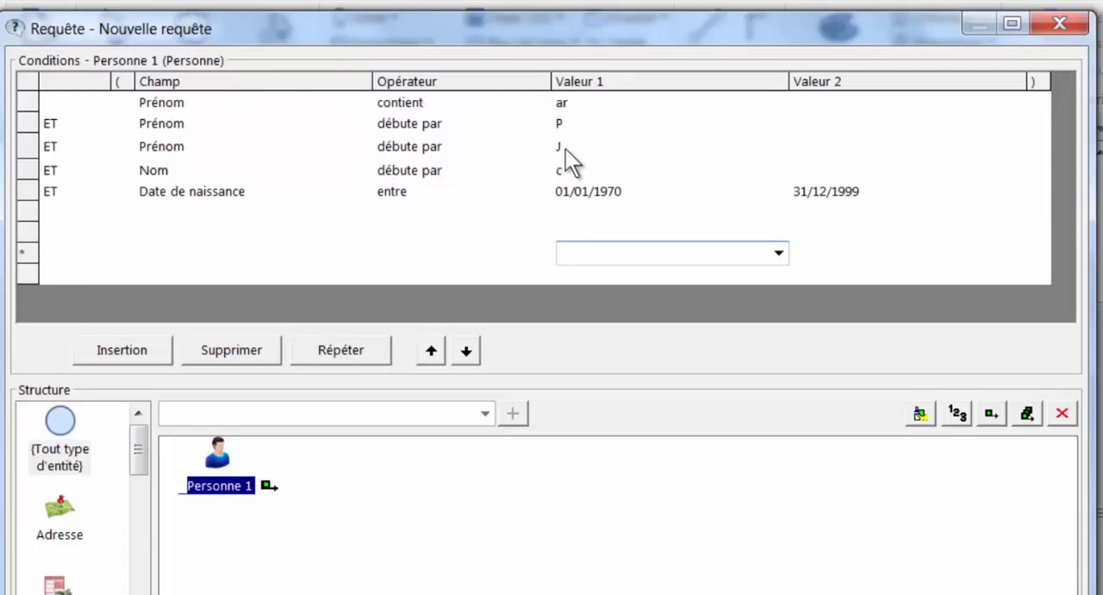
- Enclose the three Prénom conditions in one pair of parentheses and join them with OU
{"action": "left_click", "coordinate": [123, 102]}
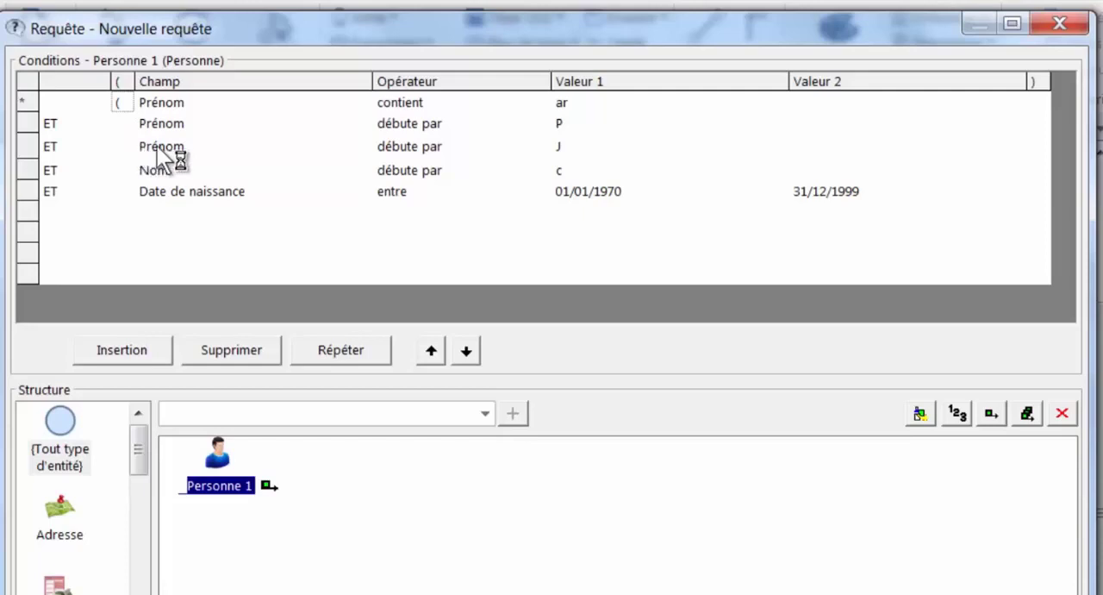
{"action": "left_click", "coordinate": [1044, 139]}
{"action": "left_click", "coordinate": [82, 124]}
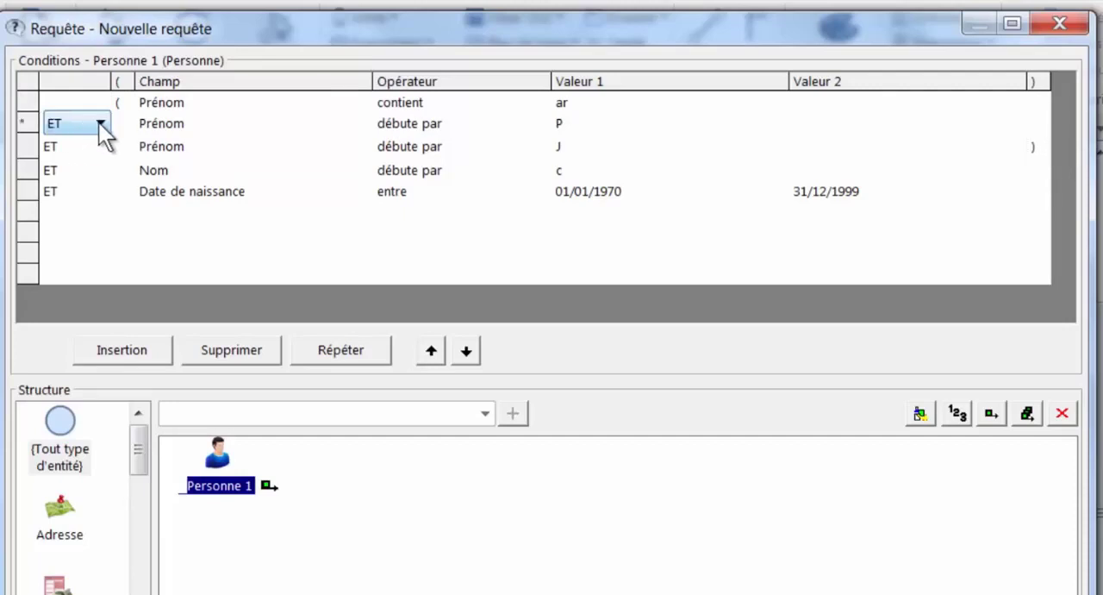
{"action": "left_click", "coordinate": [99, 123]}
{"action": "left_click", "coordinate": [69, 178]}
{"action": "left_click", "coordinate": [95, 146]}
{"action": "left_click", "coordinate": [97, 145]}
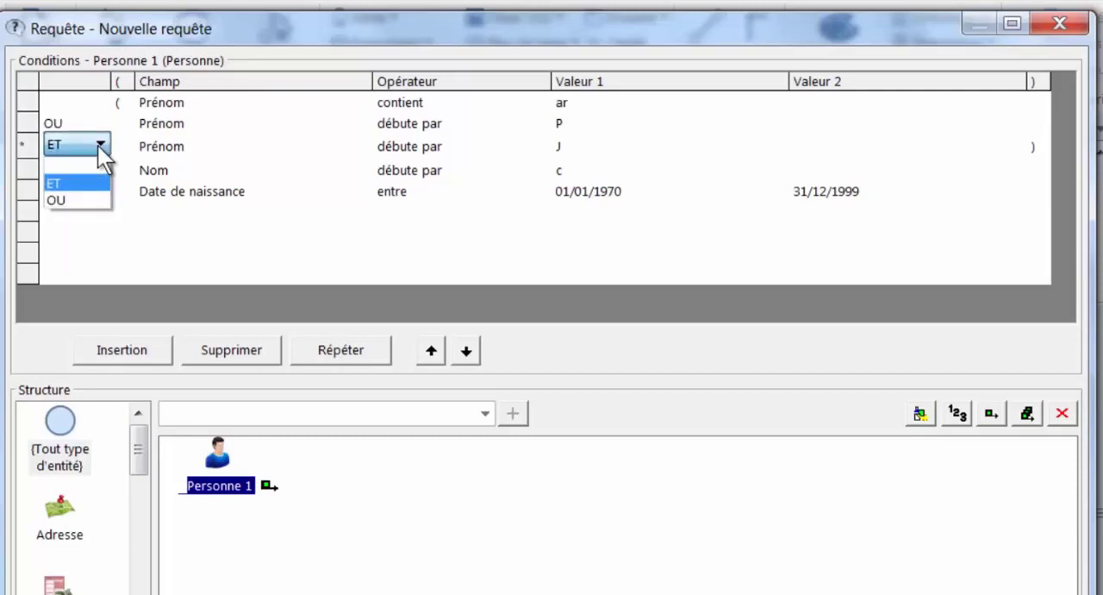
{"action": "left_click", "coordinate": [70, 200]}
{"action": "left_click", "coordinate": [173, 242]}
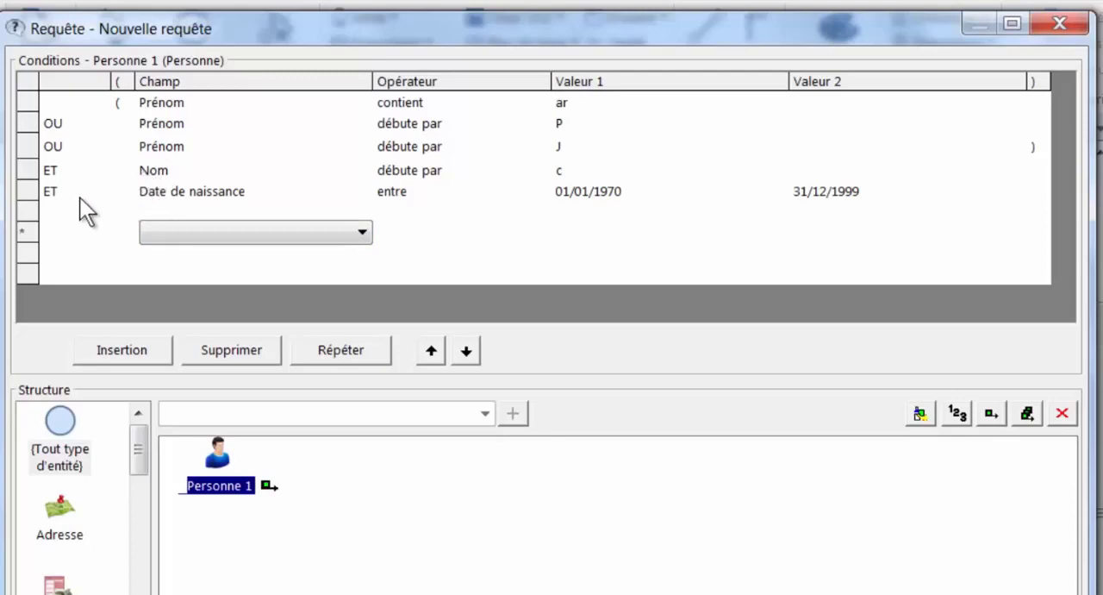
- Move the Nom condition up to the first row, above the Prénom group
{"action": "left_click", "coordinate": [155, 171]}
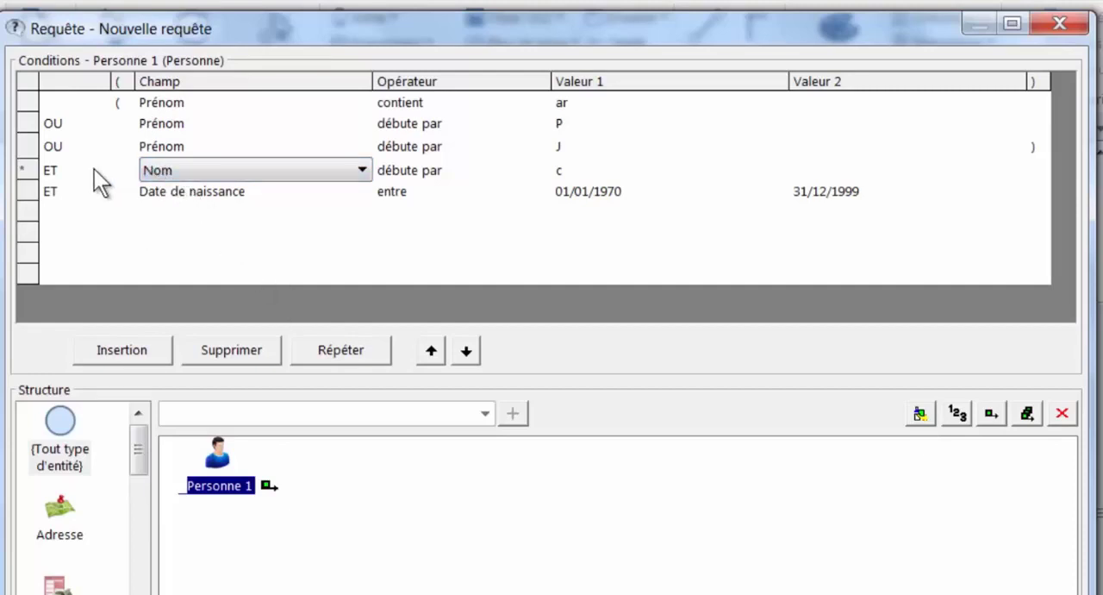
{"action": "left_click", "coordinate": [430, 350]}
{"action": "left_click", "coordinate": [429, 349]}
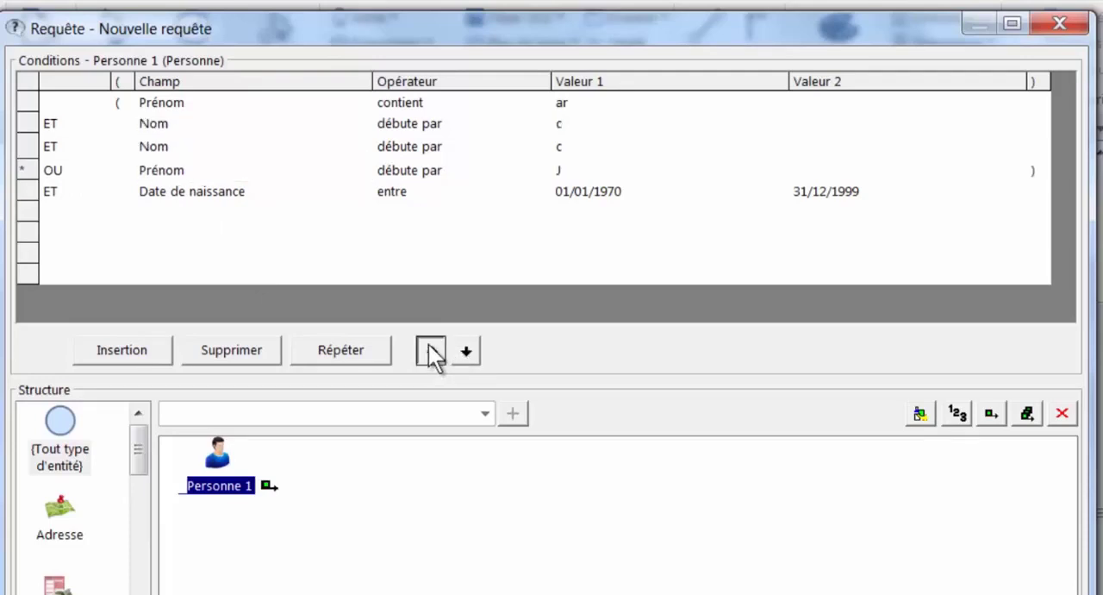
{"action": "left_click", "coordinate": [429, 350]}
- Move the Date de naissance condition up to the second row, directly below Nom
{"action": "left_click", "coordinate": [199, 193]}
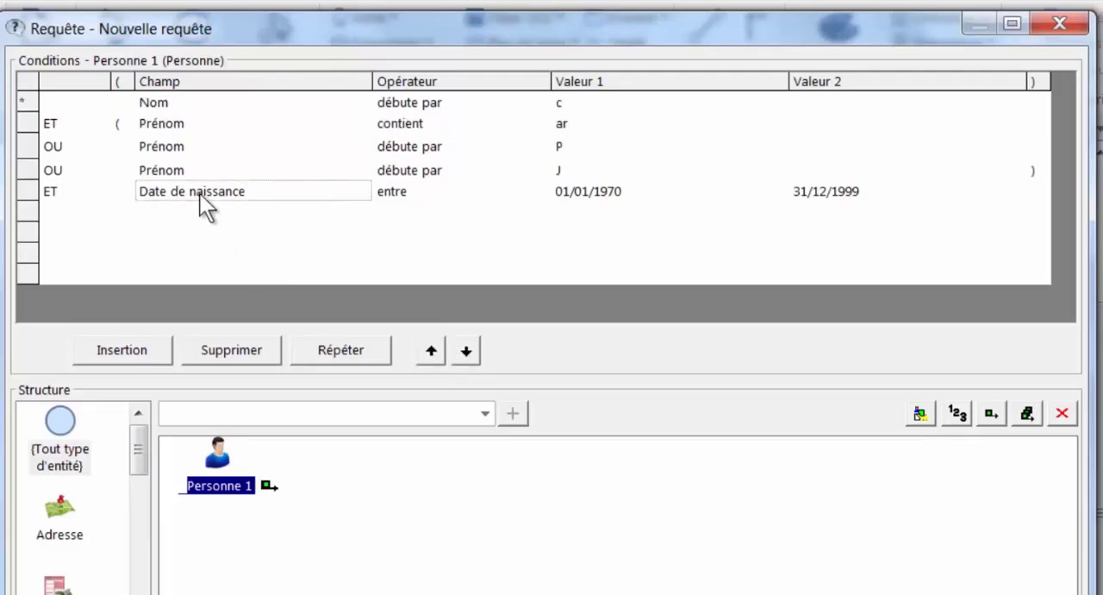
{"action": "left_click", "coordinate": [430, 352]}
{"action": "left_click", "coordinate": [430, 351]}
{"action": "left_click", "coordinate": [430, 352]}
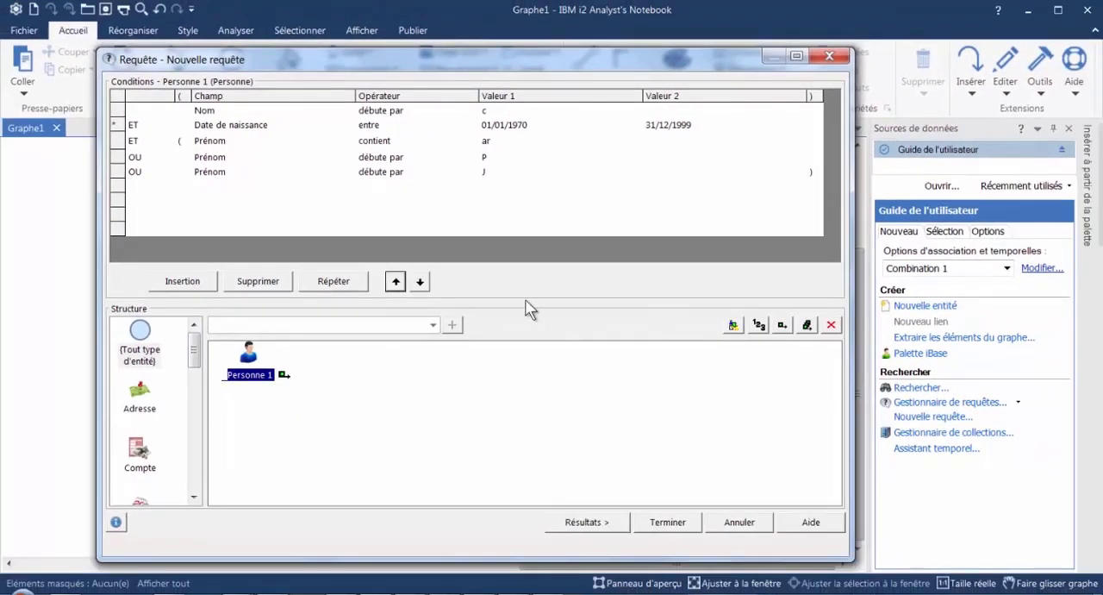
- Run the query and check the Date de naissance in the first result's record details
{"action": "left_click", "coordinate": [587, 522]}
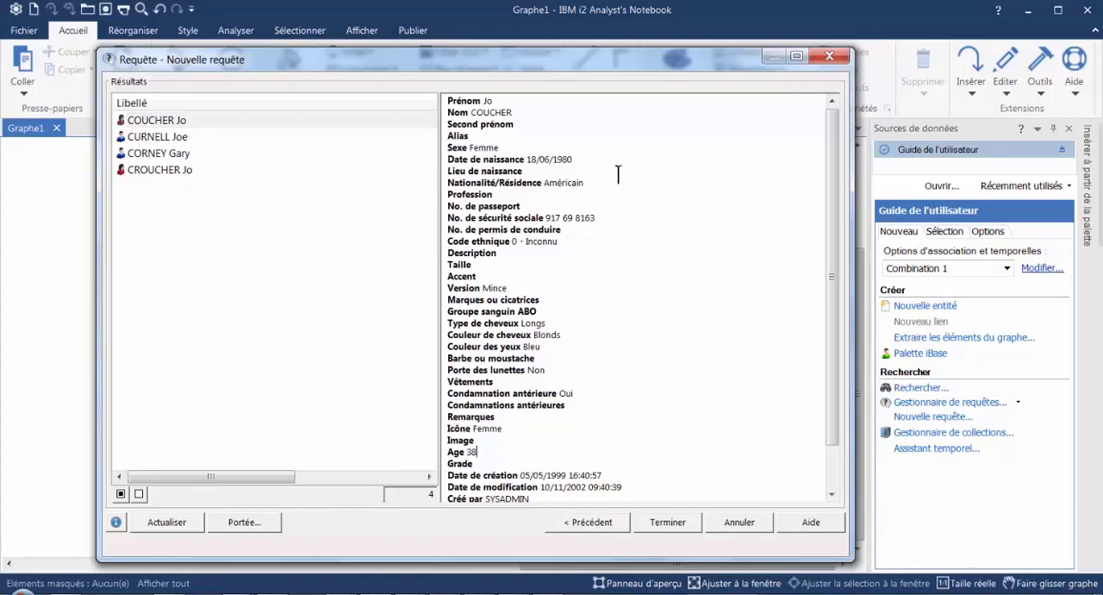
{"action": "left_click_drag", "start_coordinate": [573, 159], "coordinate": [472, 159]}
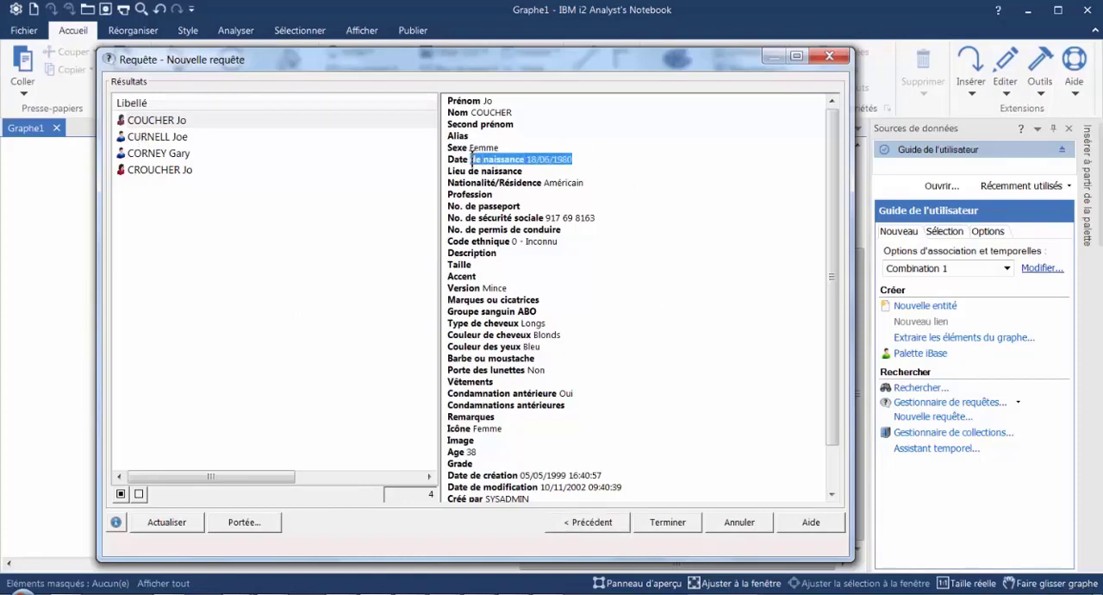
{"action": "left_click", "coordinate": [655, 170]}
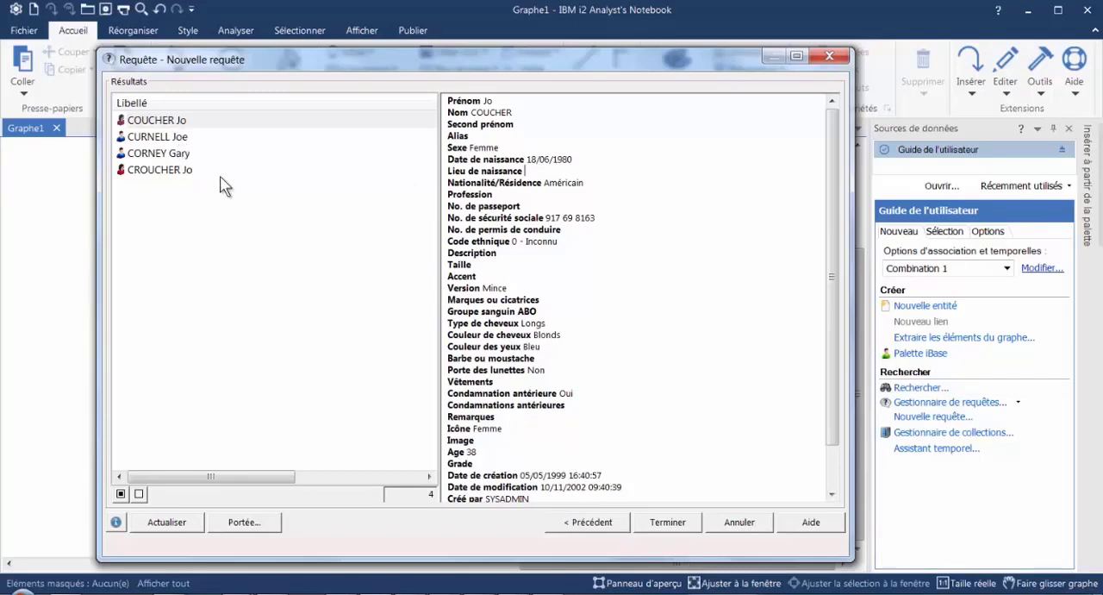
- Return to the query conditions and delete all condition rows
{"action": "left_click", "coordinate": [591, 524]}
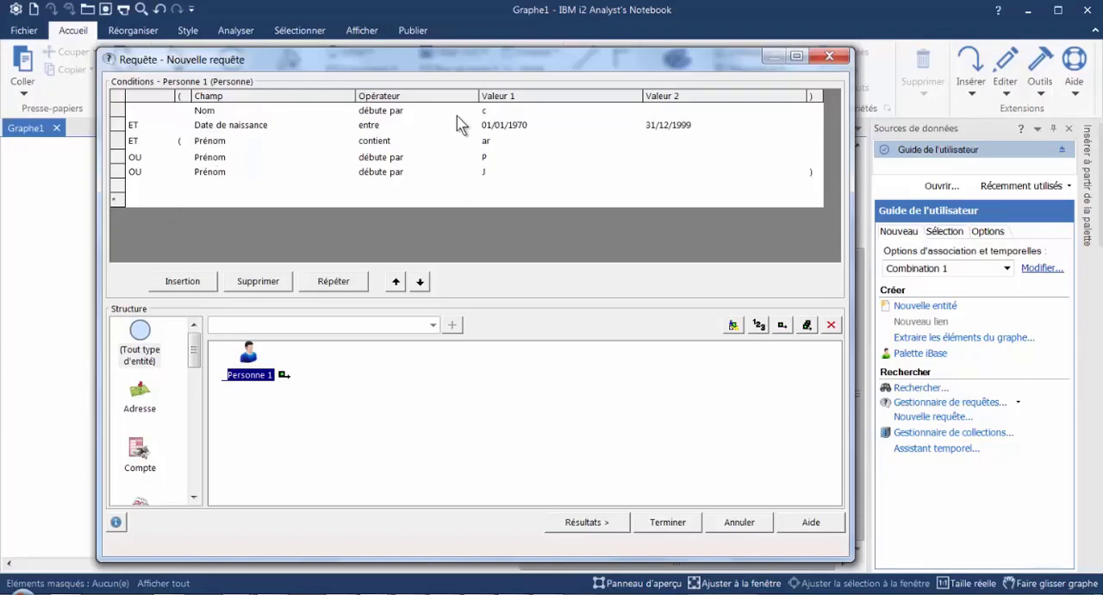
{"action": "left_click", "coordinate": [258, 282]}
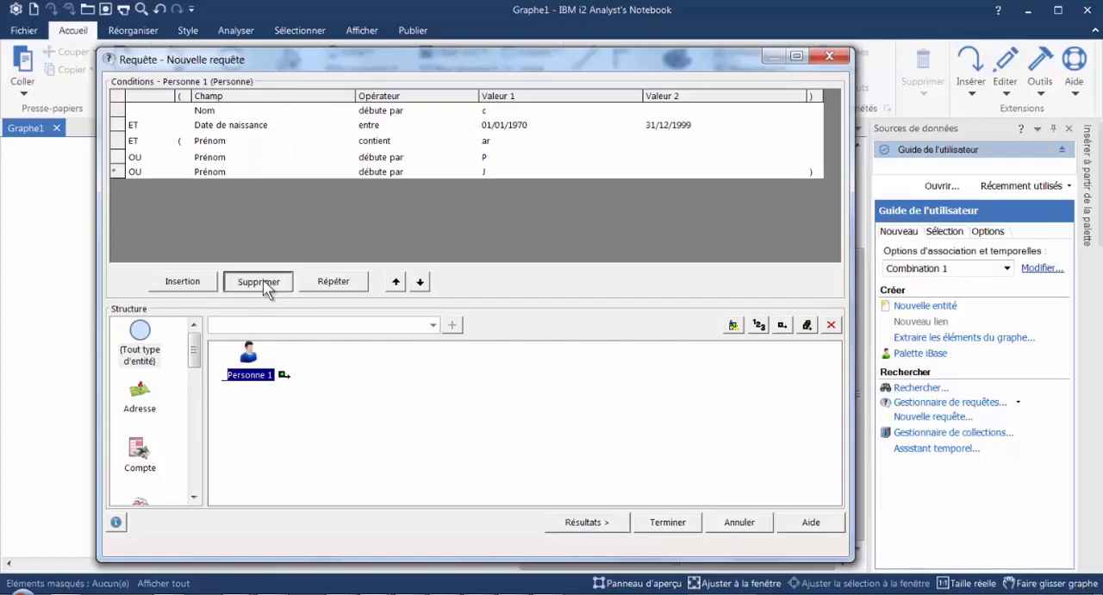
{"action": "left_click", "coordinate": [260, 283]}
{"action": "left_click", "coordinate": [262, 284]}
{"action": "left_click", "coordinate": [264, 284]}
{"action": "left_click", "coordinate": [264, 283]}
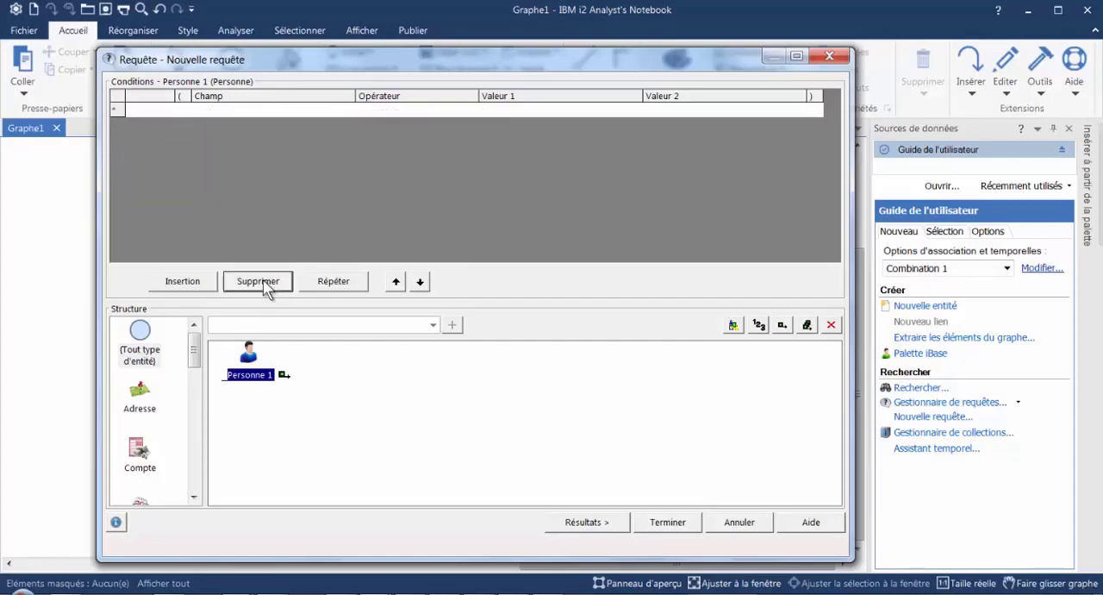
- Add a Personne condition on the Nom field with operator "antérieur ou égal à" and Valeur 1 set to E
{"action": "left_click", "coordinate": [303, 109]}
{"action": "left_click", "coordinate": [348, 112]}
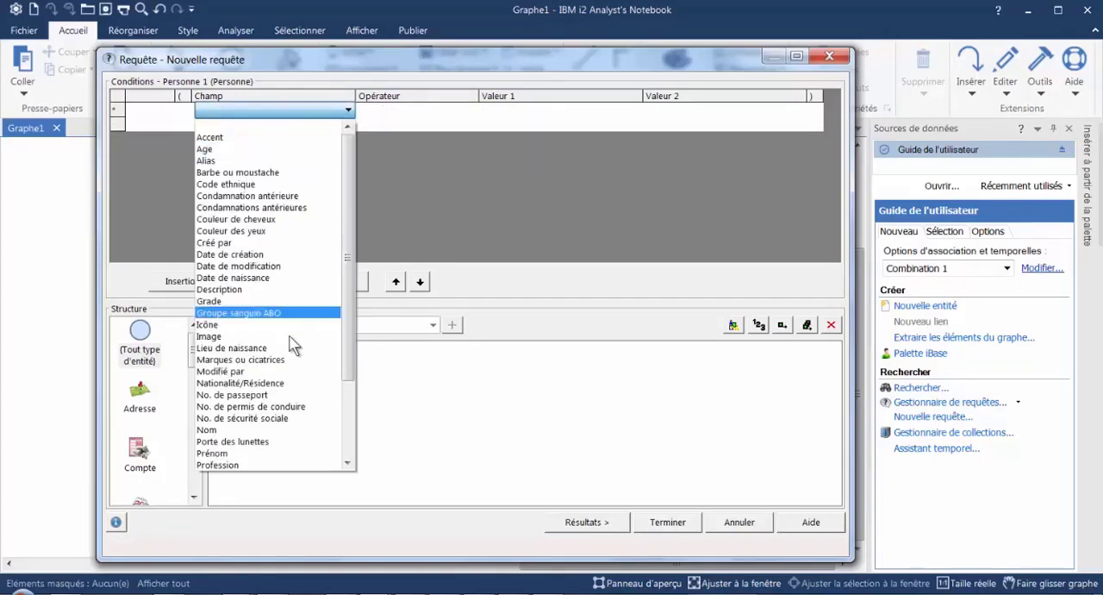
{"action": "left_click", "coordinate": [222, 429]}
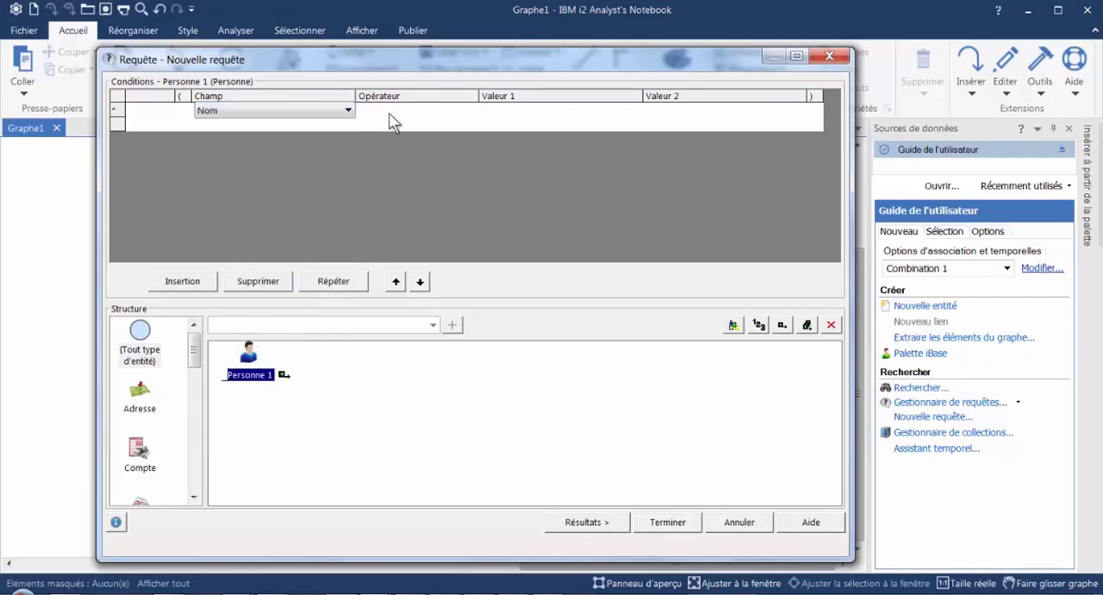
{"action": "left_click", "coordinate": [458, 121]}
{"action": "left_click", "coordinate": [472, 111]}
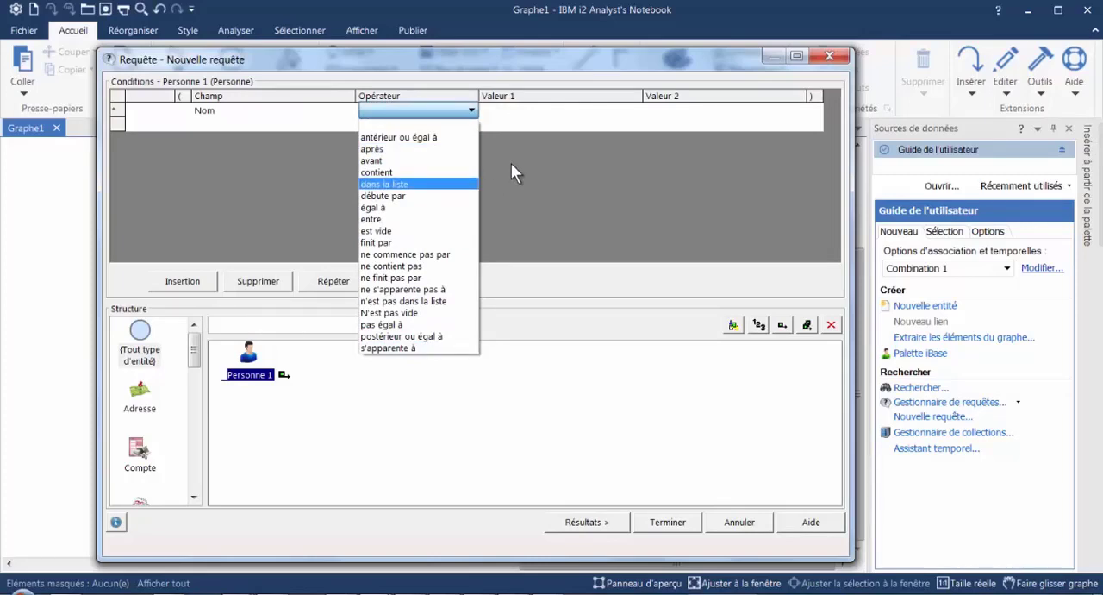
{"action": "left_click", "coordinate": [400, 139]}
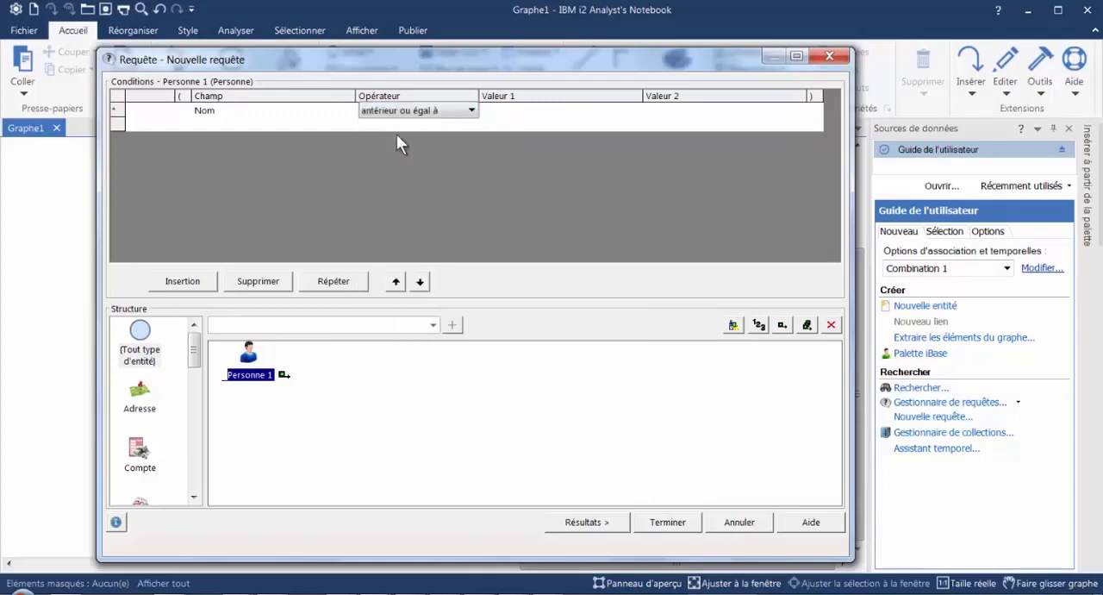
{"action": "left_click", "coordinate": [526, 112]}
{"action": "type", "text": "E"}
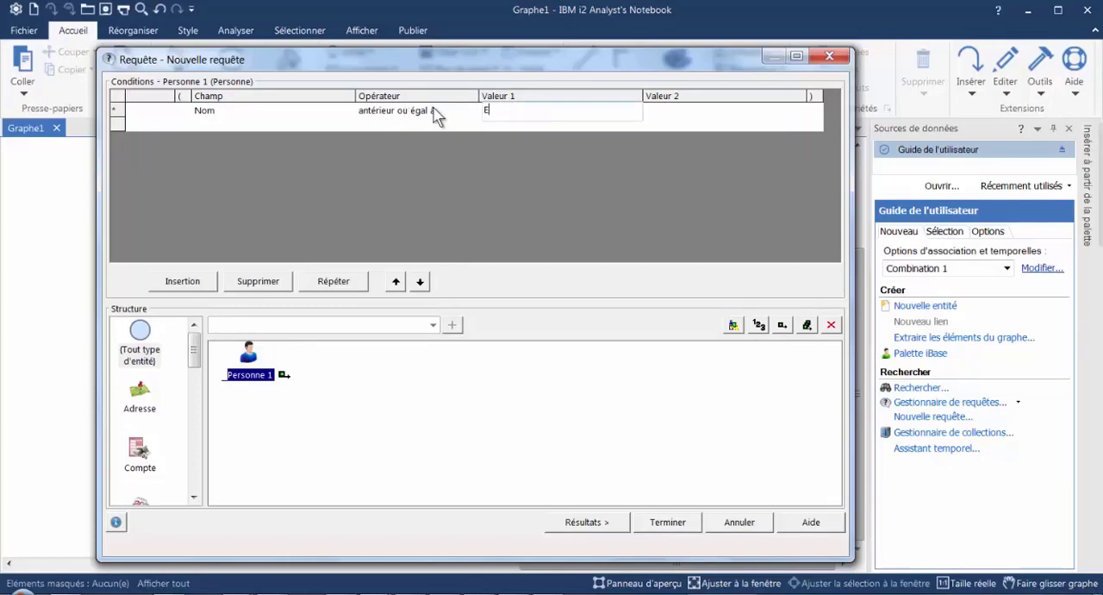
- Run the query, compare the surnames in the result list with the condition, and return to the query conditions
{"action": "left_click", "coordinate": [594, 523]}
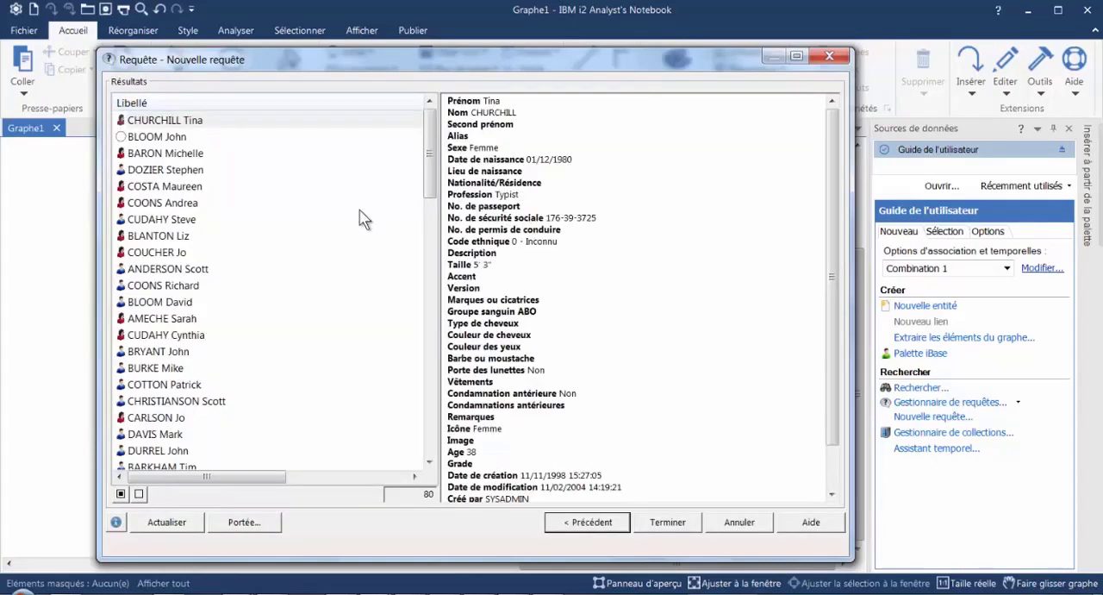
{"action": "mouse_move", "coordinate": [428, 134]}
{"action": "left_mouse_down"}
{"action": "mouse_move", "coordinate": [394, 336]}
{"action": "mouse_move", "coordinate": [421, 289]}
{"action": "mouse_move", "coordinate": [431, 130]}
{"action": "left_mouse_up"}
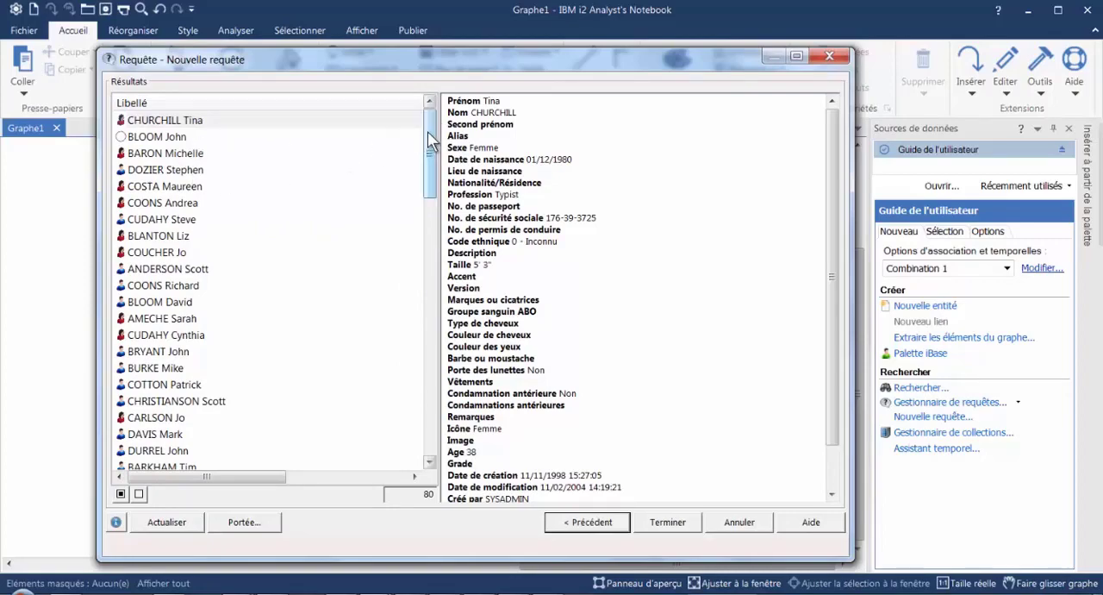
{"action": "left_click_drag", "start_coordinate": [426, 140], "coordinate": [384, 408]}
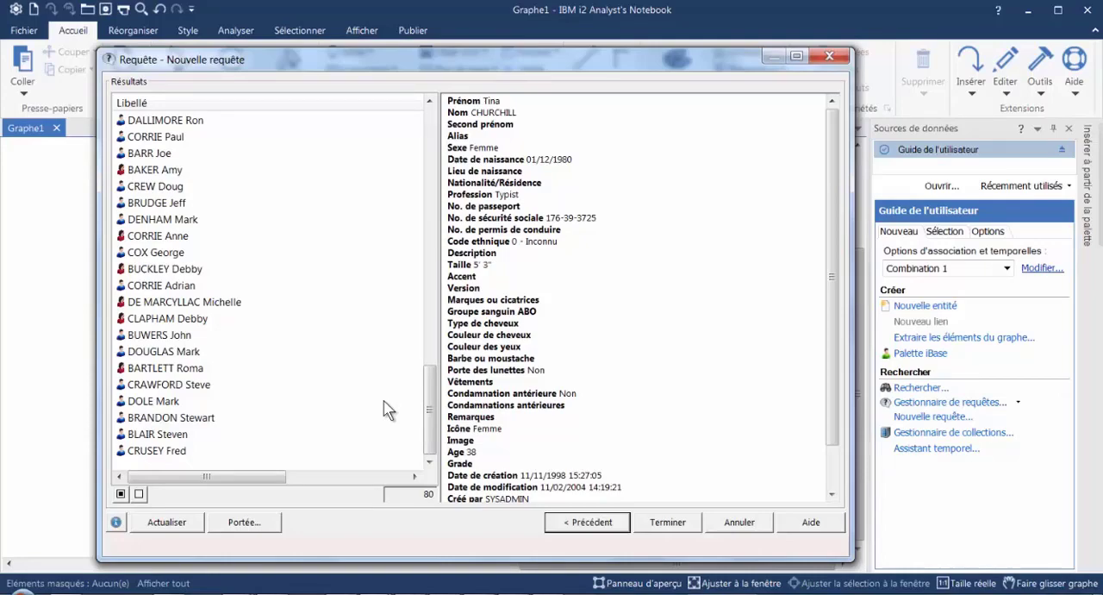
{"action": "left_click_drag", "start_coordinate": [432, 398], "coordinate": [438, 429]}
{"action": "left_click", "coordinate": [587, 521]}
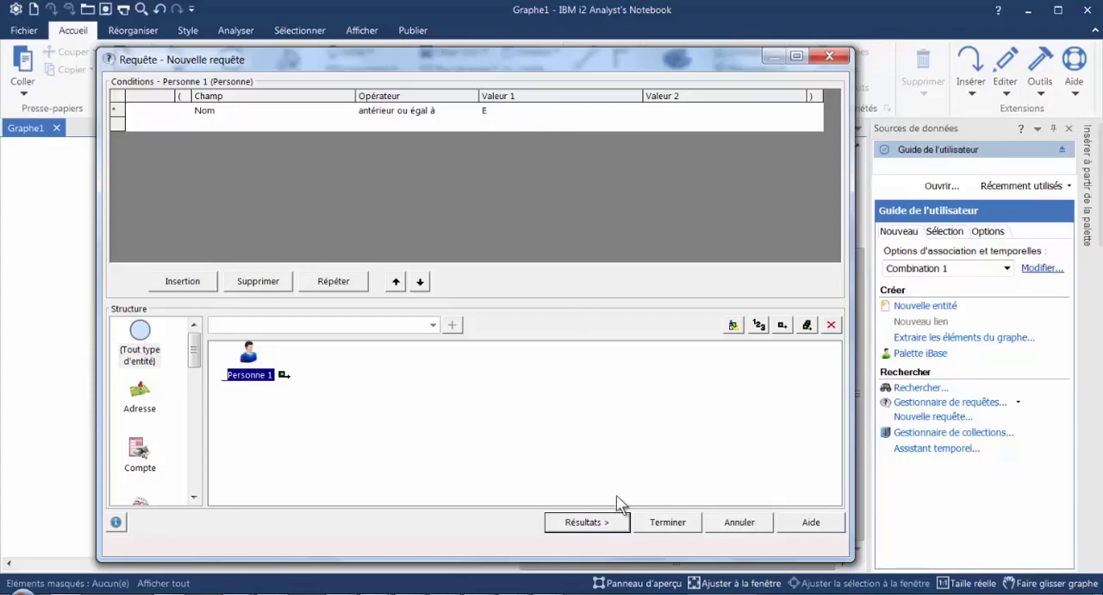
{"action": "left_click", "coordinate": [599, 524]}
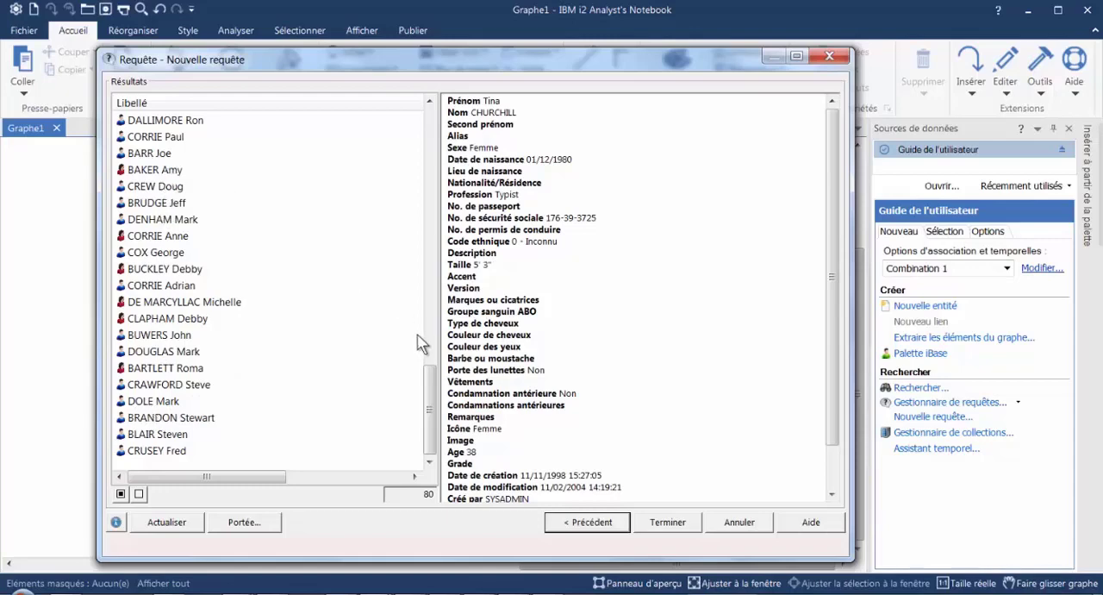
{"action": "left_click_drag", "start_coordinate": [428, 397], "coordinate": [430, 297]}
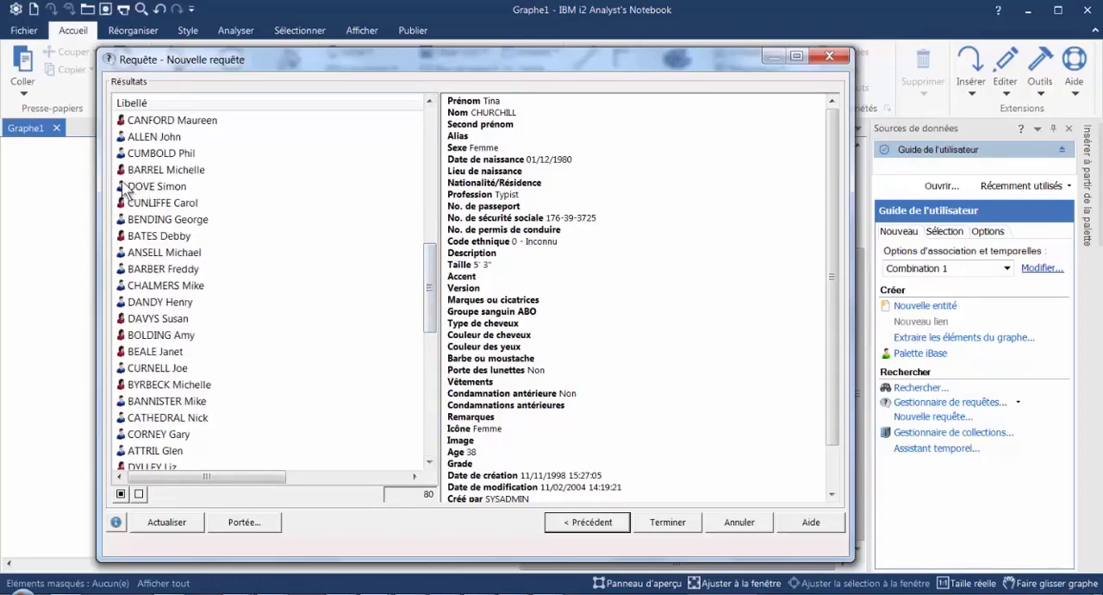
{"action": "left_click_drag", "start_coordinate": [430, 259], "coordinate": [396, 406]}
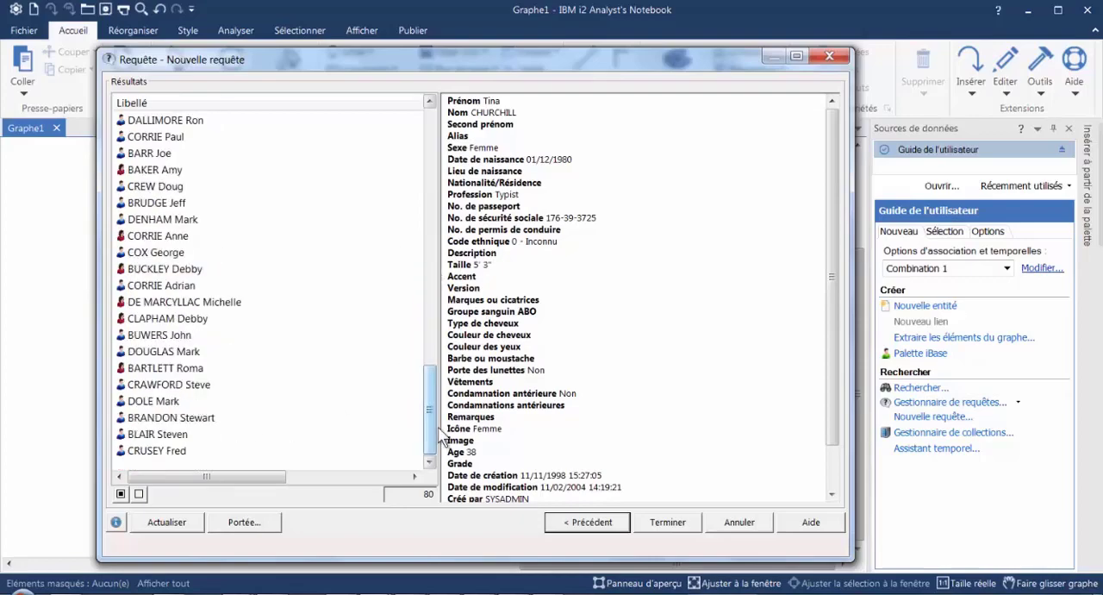
{"action": "left_click_drag", "start_coordinate": [435, 436], "coordinate": [442, 289]}
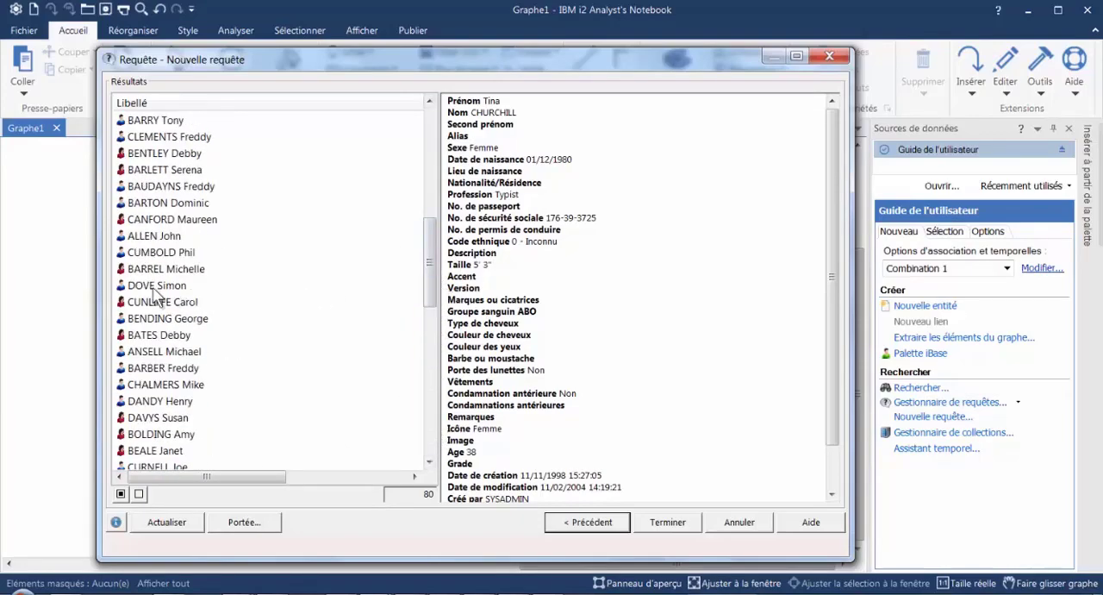
{"action": "left_click", "coordinate": [586, 523]}
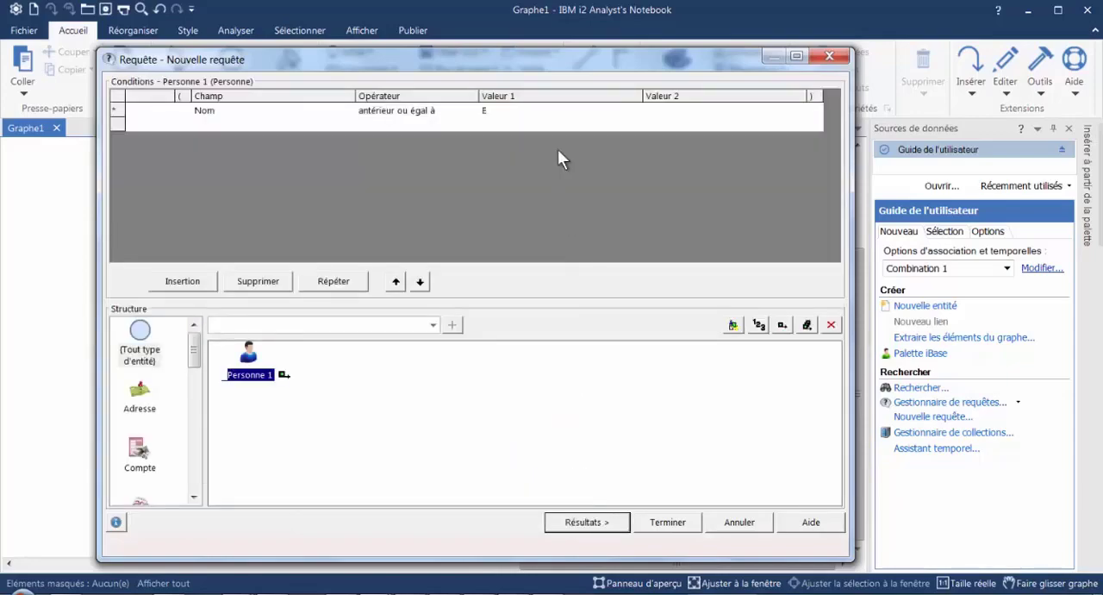
- Replace Valeur 1 of the Nom condition with a full surname beginning with DO from the results
{"action": "left_click", "coordinate": [540, 111]}
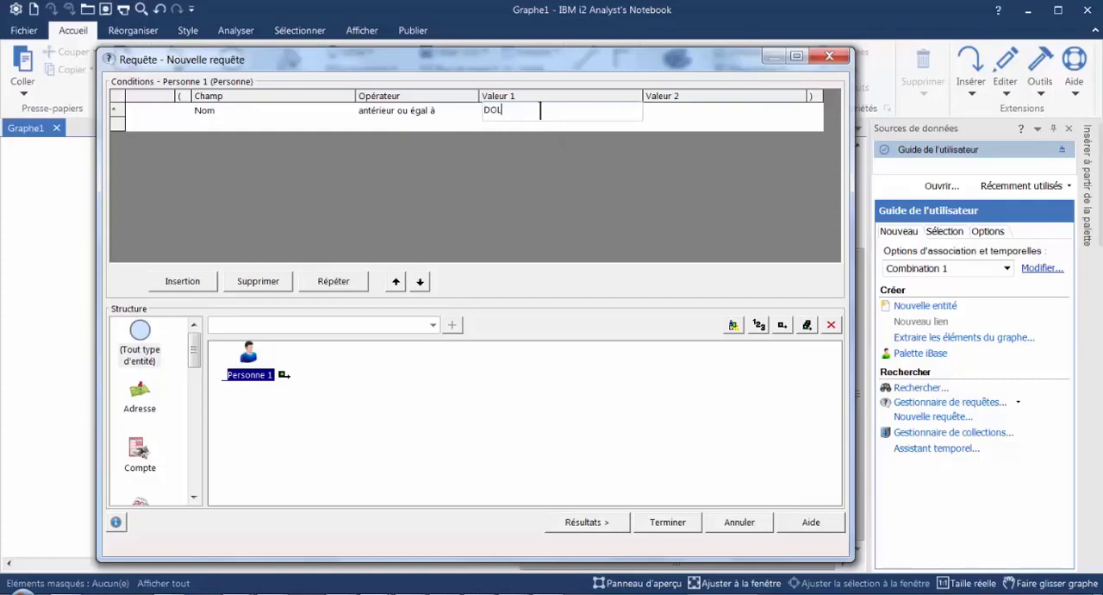
{"action": "type", "text": "DOLE"}
{"action": "key", "text": "Tab"}
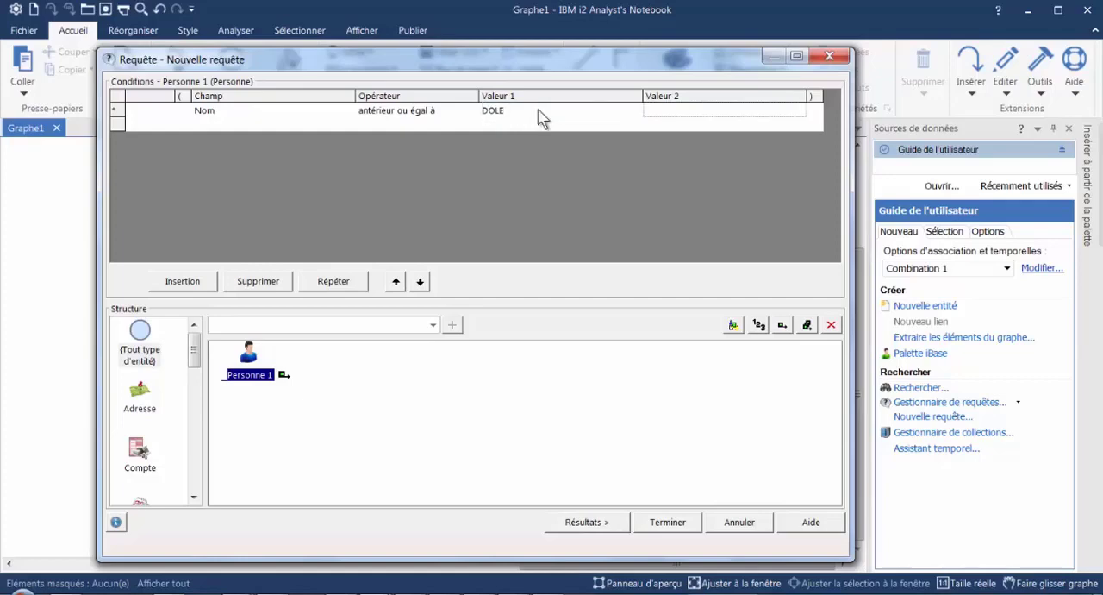
- Run the query, sort the results by Libellé, check the last entry, and return to the conditions
{"action": "left_click", "coordinate": [595, 522]}
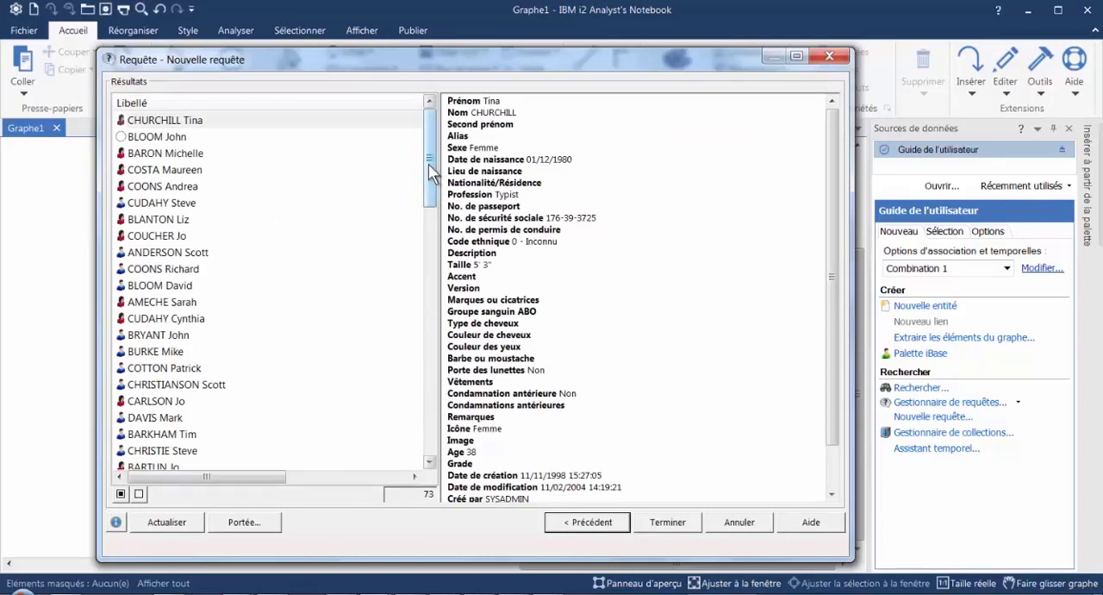
{"action": "scroll", "coordinate": [429, 168], "scroll_direction": "down", "scroll_amount": 1}
{"action": "left_click", "coordinate": [207, 103]}
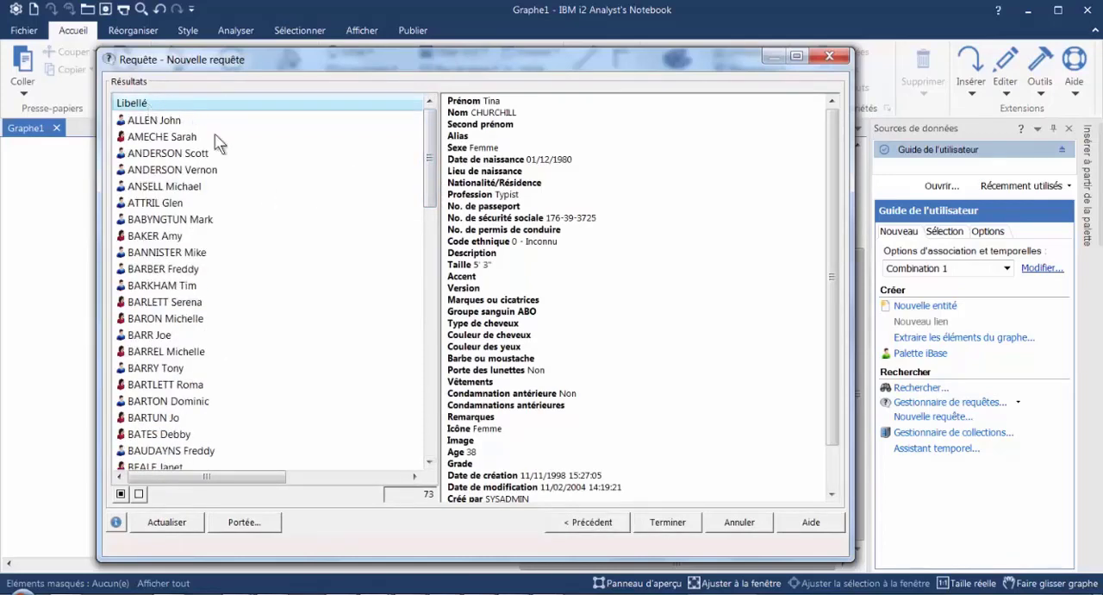
{"action": "left_click_drag", "start_coordinate": [429, 154], "coordinate": [393, 438]}
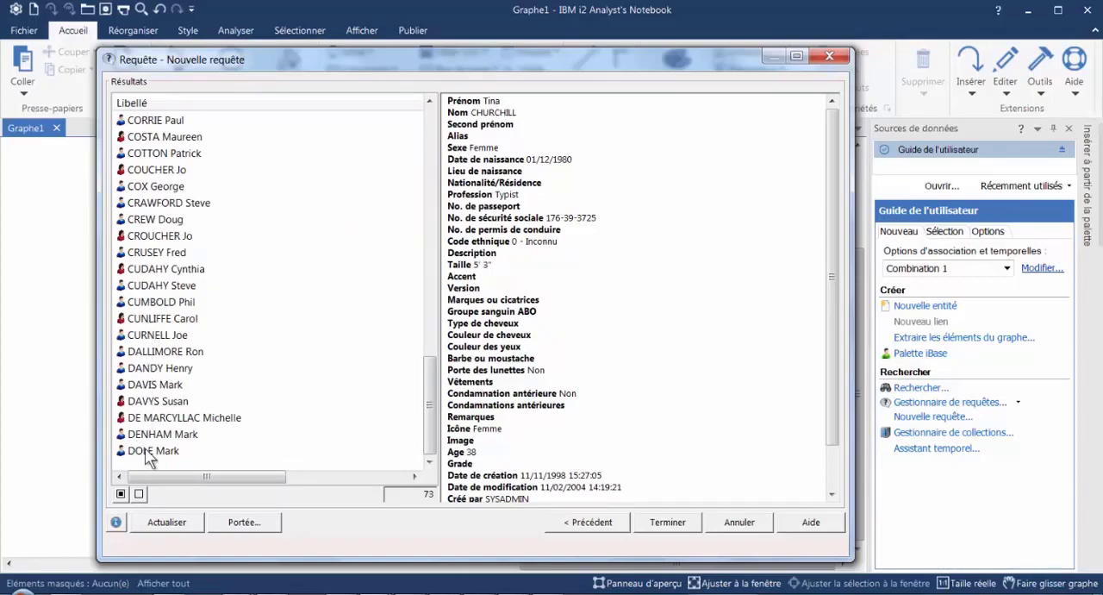
{"action": "left_click", "coordinate": [587, 523]}
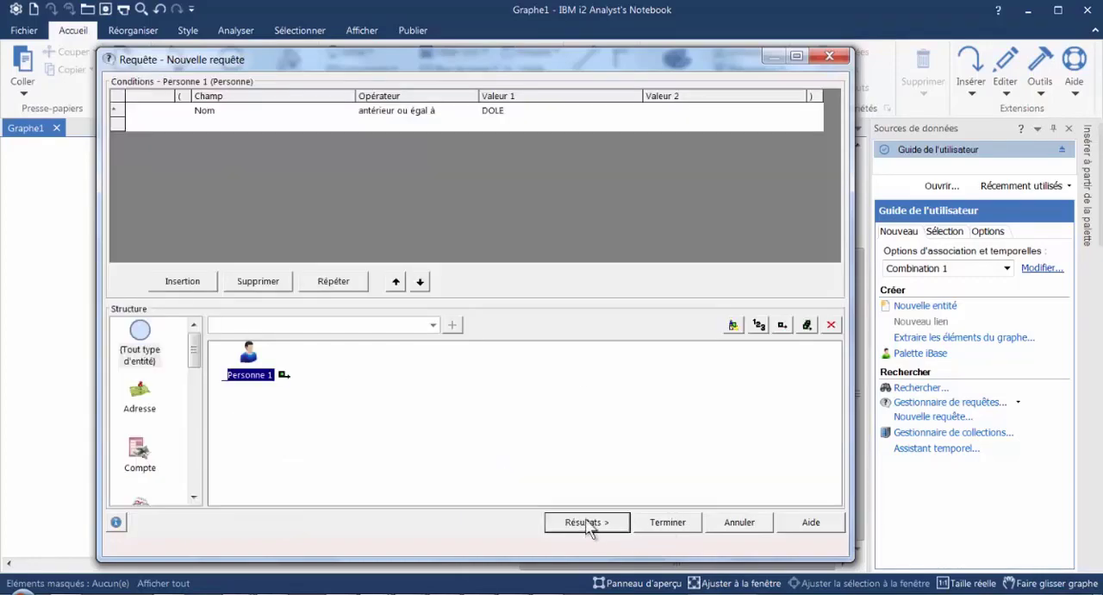
- Set the Nom condition's operator to "après" and review the query results sorted by Libellé
{"action": "left_click", "coordinate": [475, 114]}
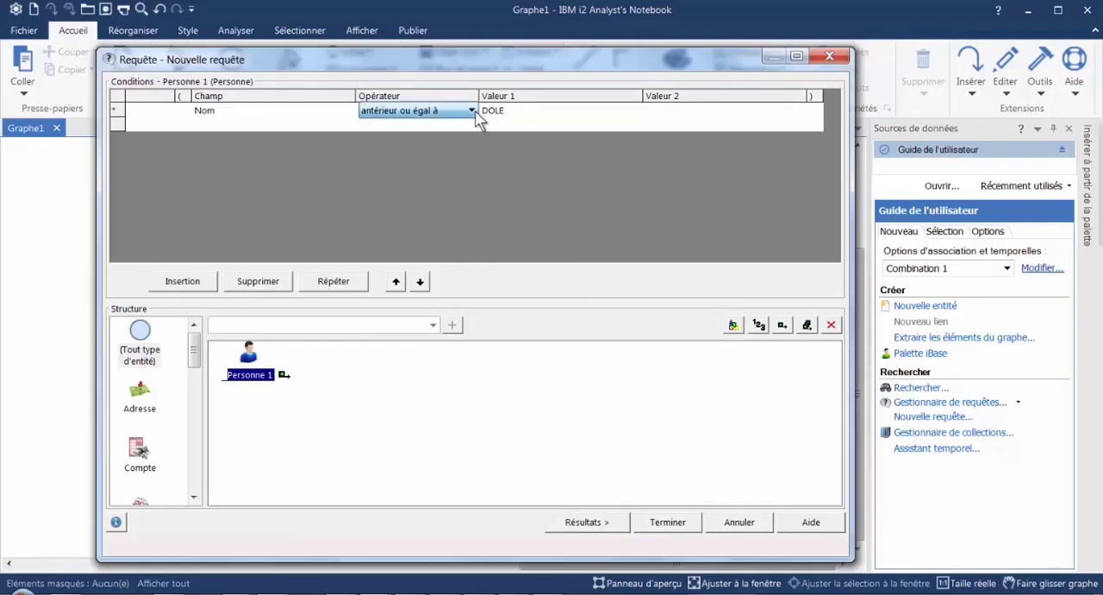
{"action": "left_click", "coordinate": [471, 111]}
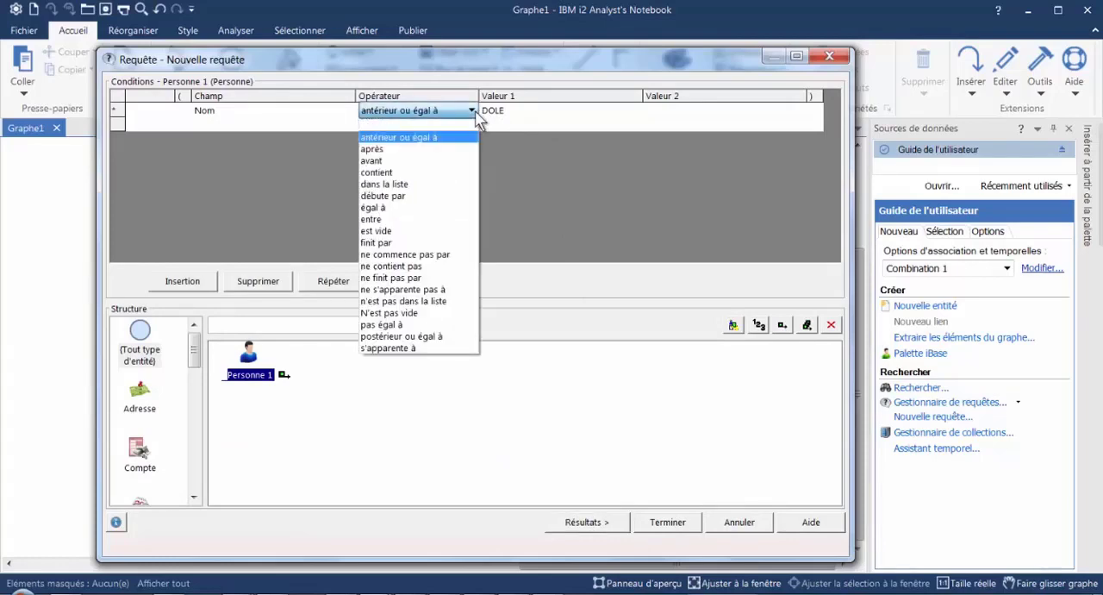
{"action": "left_click", "coordinate": [400, 149]}
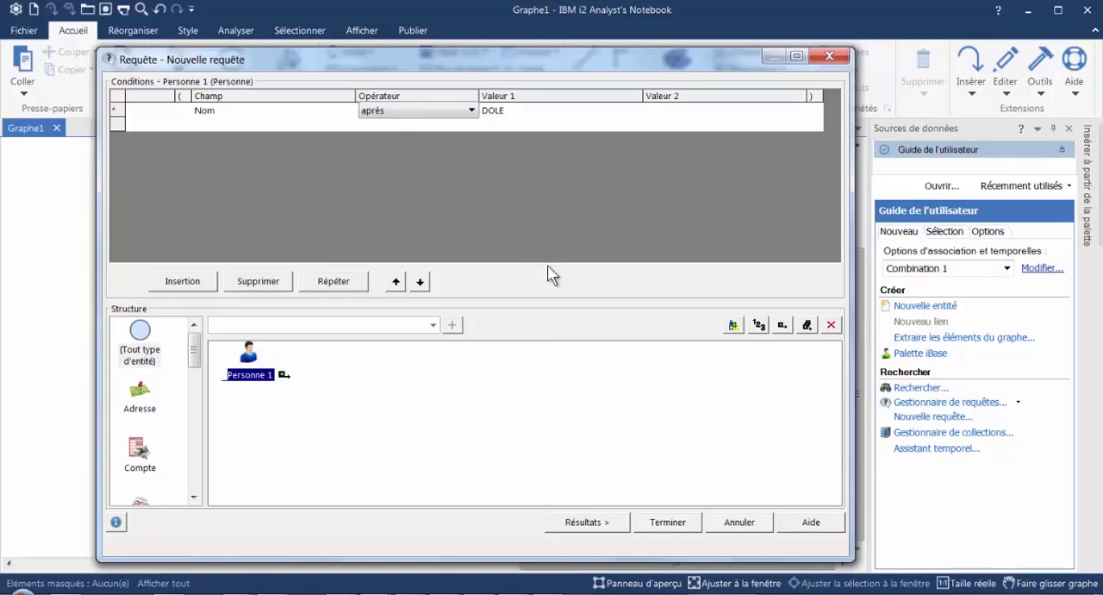
{"action": "left_click", "coordinate": [591, 523]}
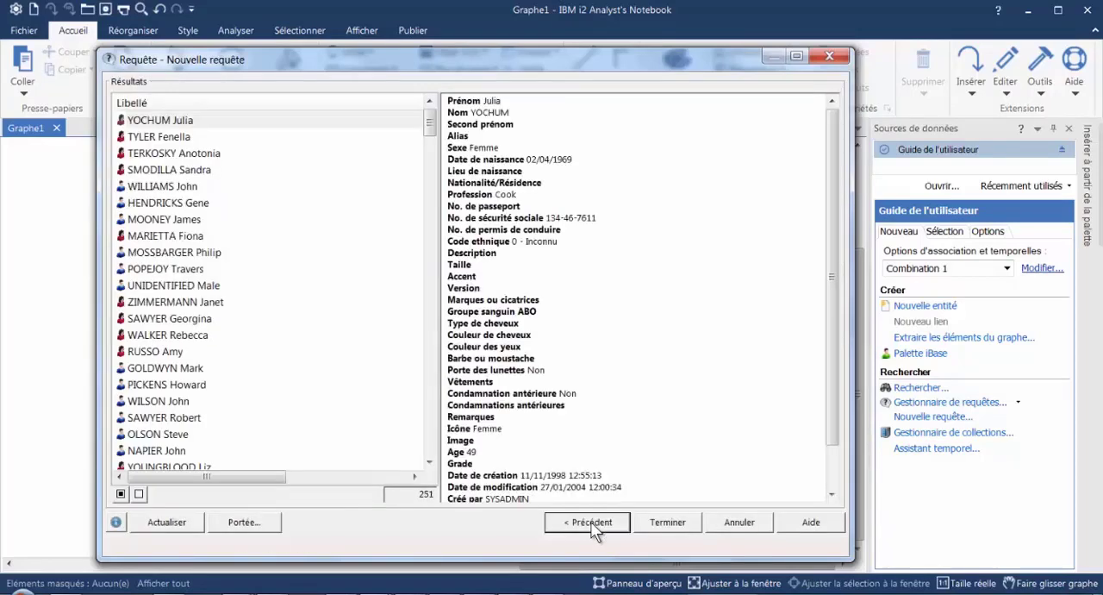
{"action": "left_click", "coordinate": [174, 105]}
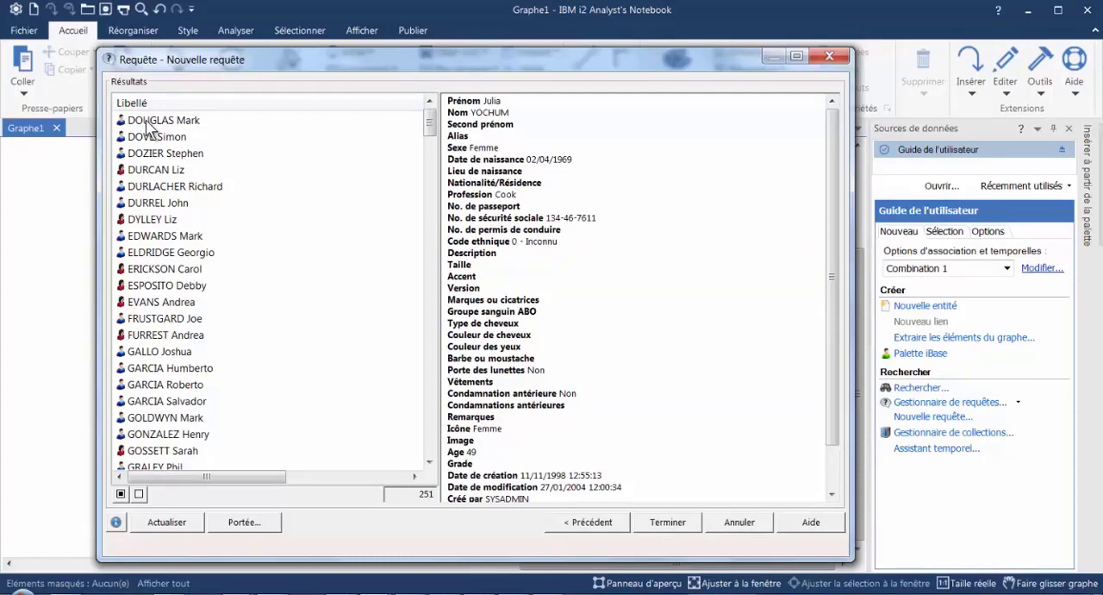
{"action": "left_click", "coordinate": [595, 526]}
- Set the Nom condition's operator to "avant", keeping the same surname as Valeur 1
{"action": "left_click", "coordinate": [473, 112]}
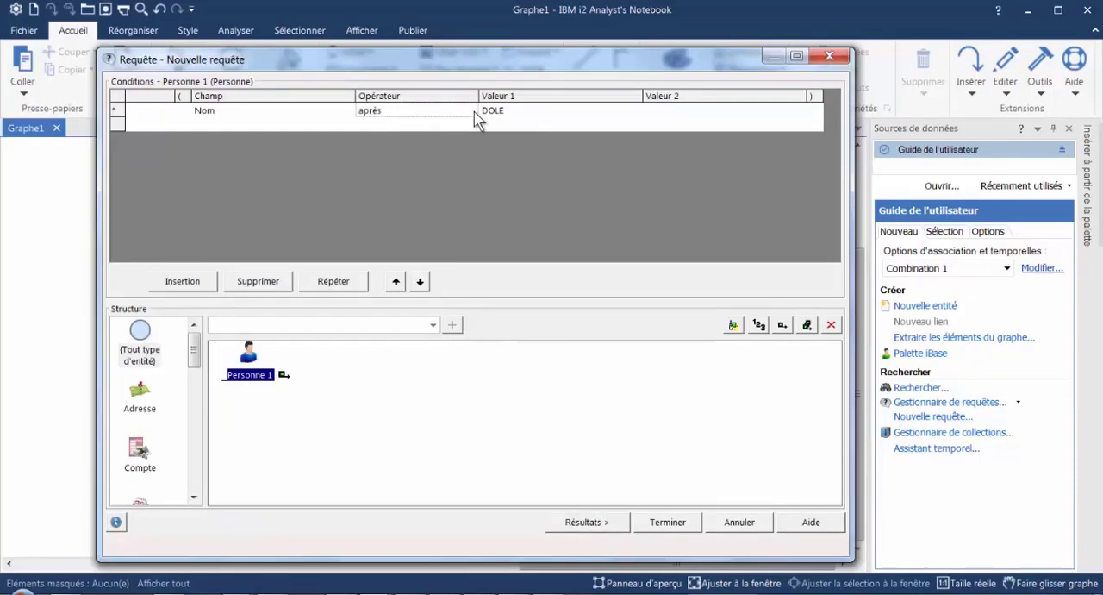
{"action": "left_click", "coordinate": [472, 113]}
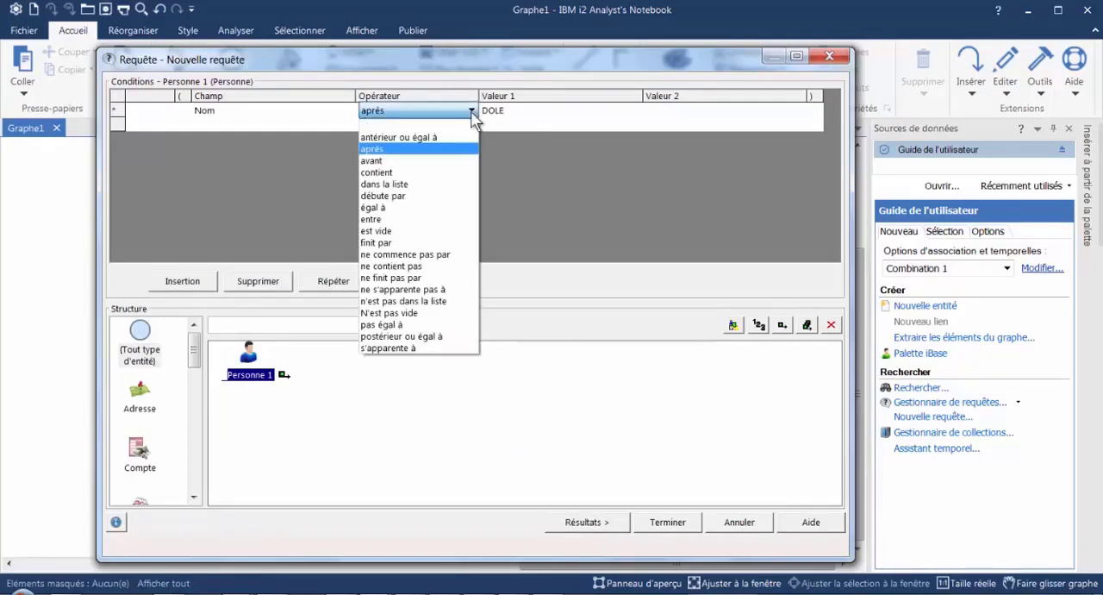
{"action": "left_click", "coordinate": [388, 160]}
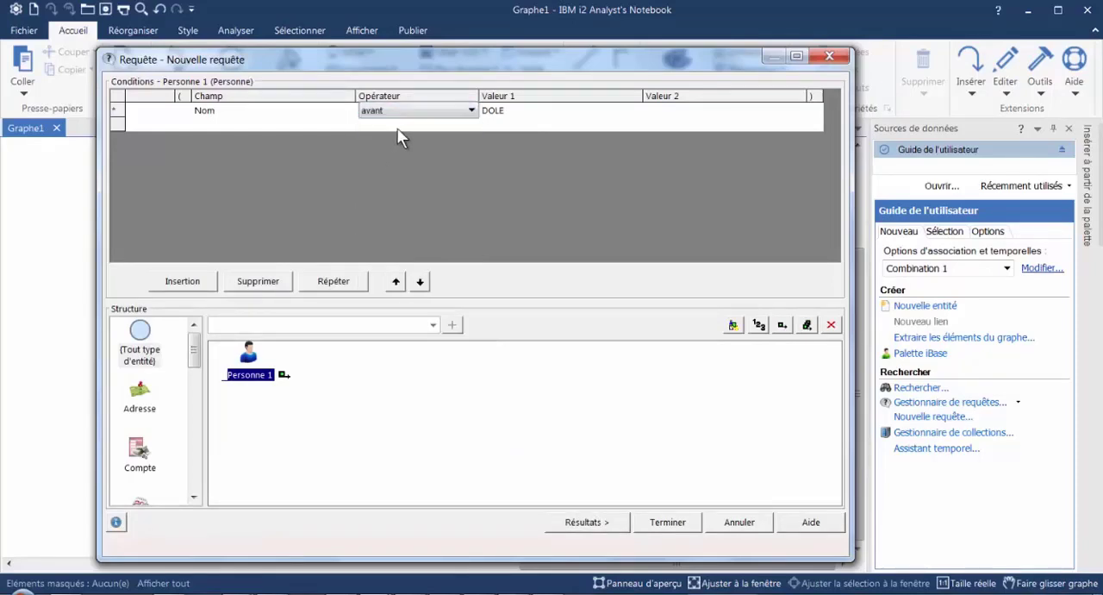
{"action": "left_click", "coordinate": [471, 111]}
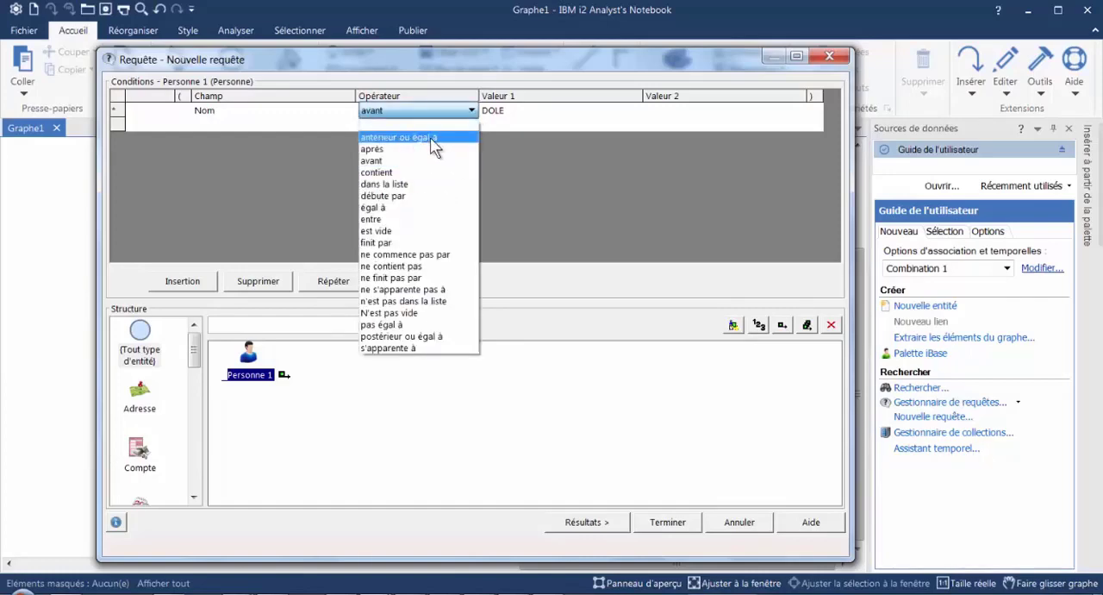
{"action": "left_click", "coordinate": [387, 163]}
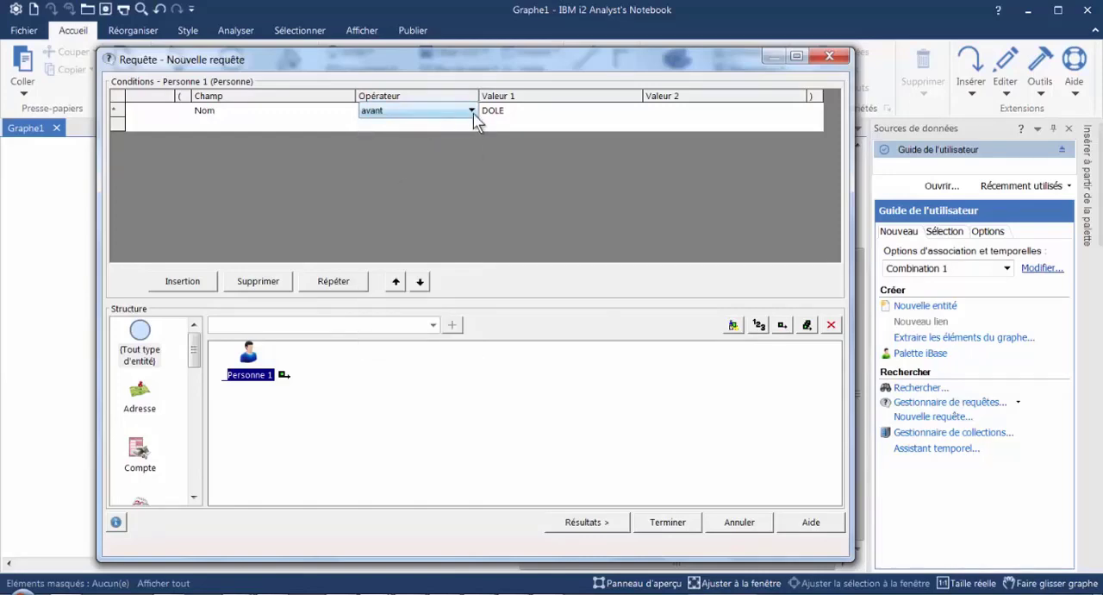
- Run the "avant" query, sort the results by Libellé, and check the final entries before returning to the conditions
{"action": "left_click", "coordinate": [598, 523]}
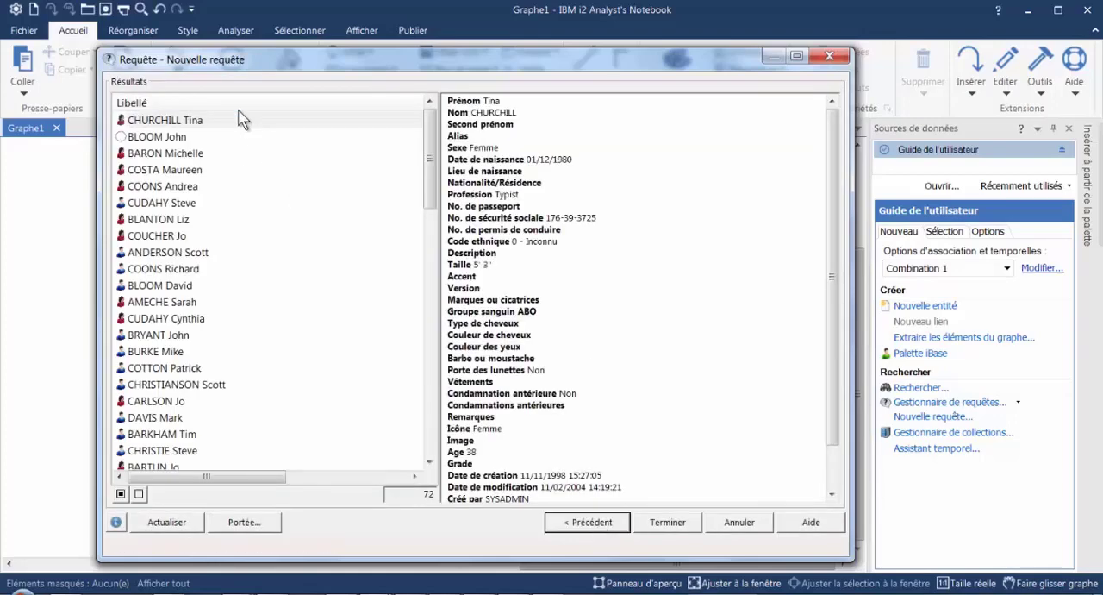
{"action": "left_click", "coordinate": [241, 105]}
{"action": "left_click_drag", "start_coordinate": [428, 135], "coordinate": [418, 401]}
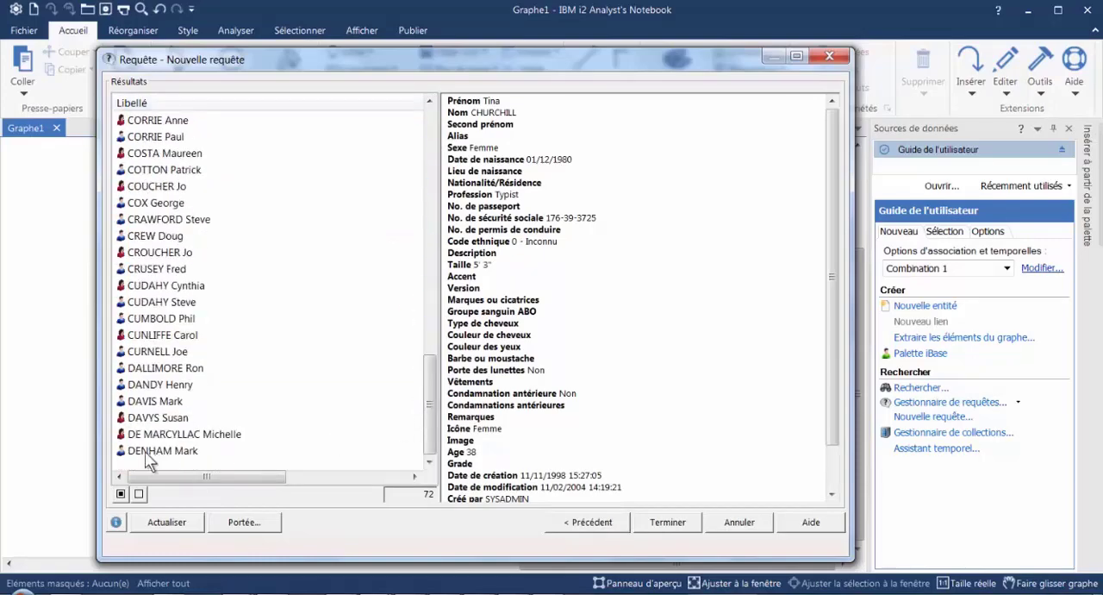
{"action": "left_click", "coordinate": [591, 522]}
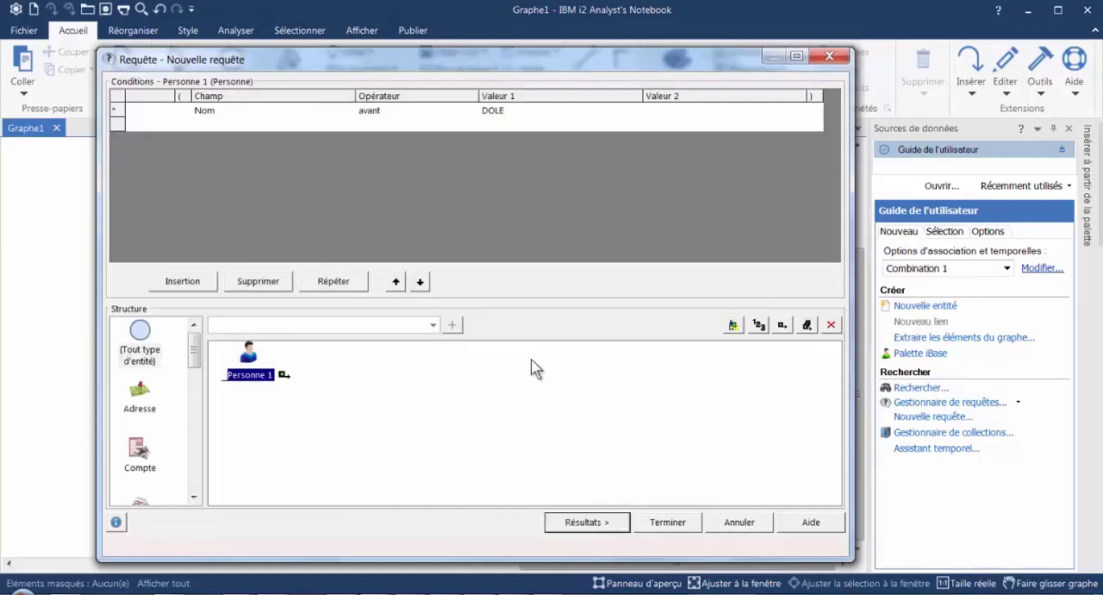
- Set the Nom condition's operator to "contient" and shorten Valeur 1 to DO
{"action": "left_click", "coordinate": [468, 115]}
{"action": "left_click", "coordinate": [472, 112]}
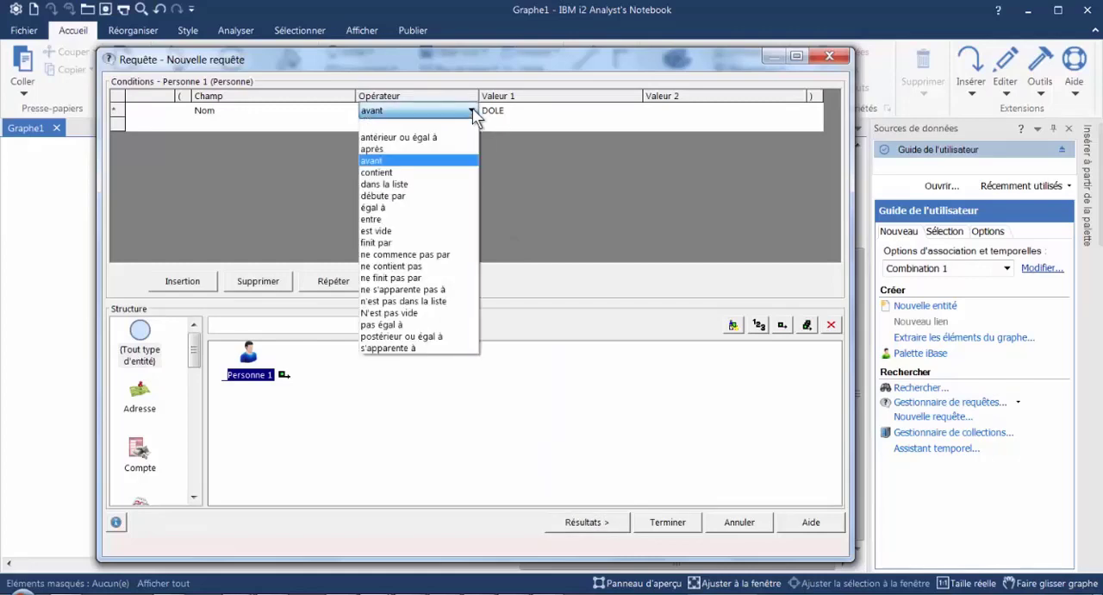
{"action": "left_click", "coordinate": [379, 174]}
{"action": "left_click", "coordinate": [538, 111]}
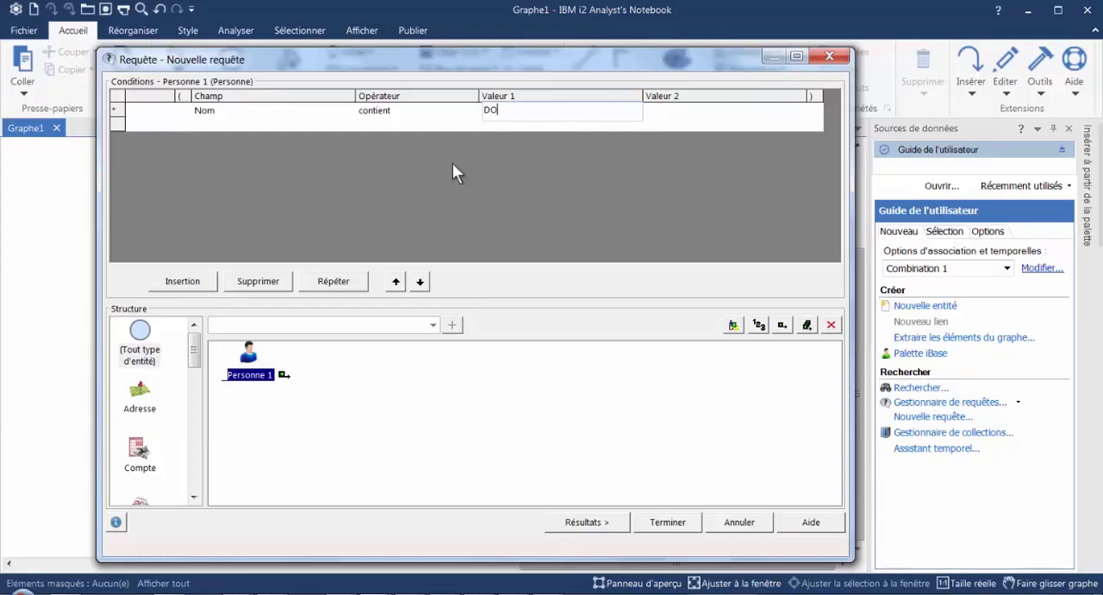
- Run the "contient" query with DO, review the matching people, and return to the conditions
{"action": "key", "text": "Return"}
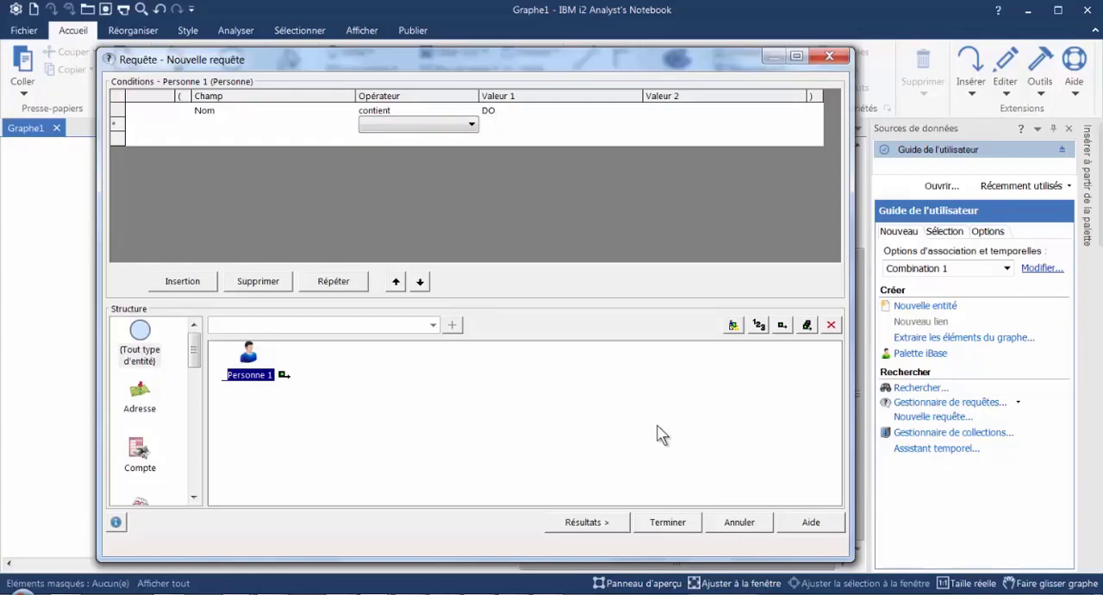
{"action": "left_click", "coordinate": [605, 526]}
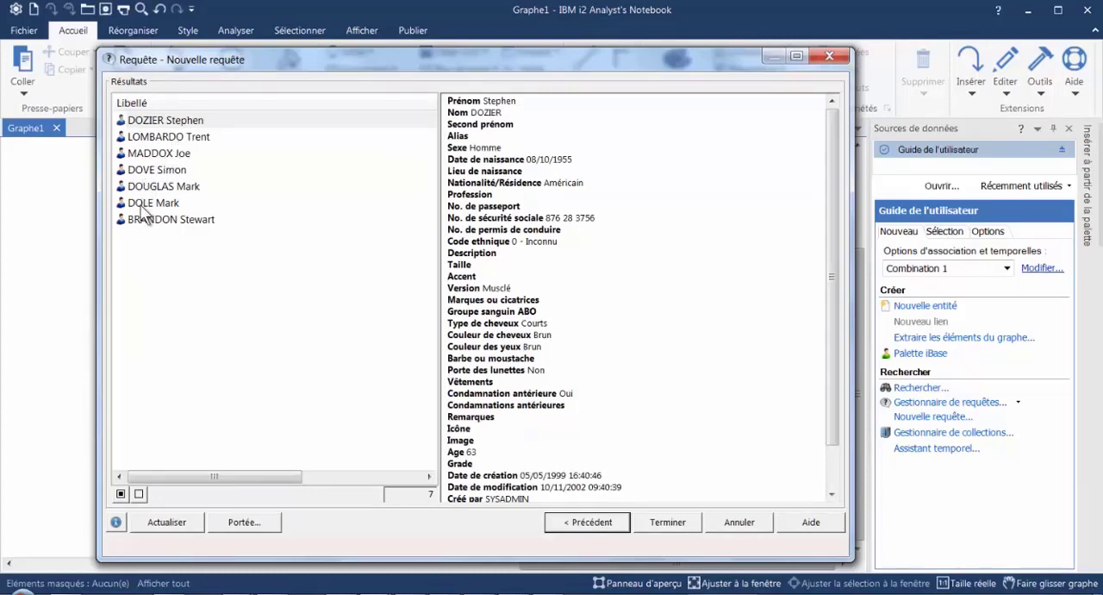
{"action": "left_click", "coordinate": [571, 520]}
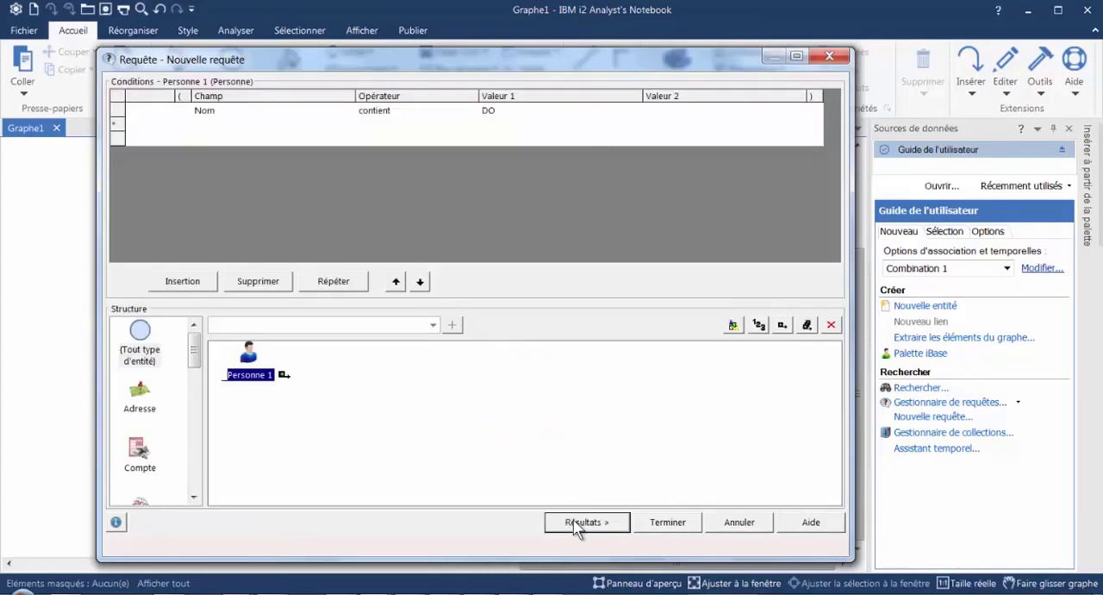
- Set the Nom condition's operator to "dans la liste" with a list of three surnames, and check the query results
{"action": "left_click", "coordinate": [422, 118]}
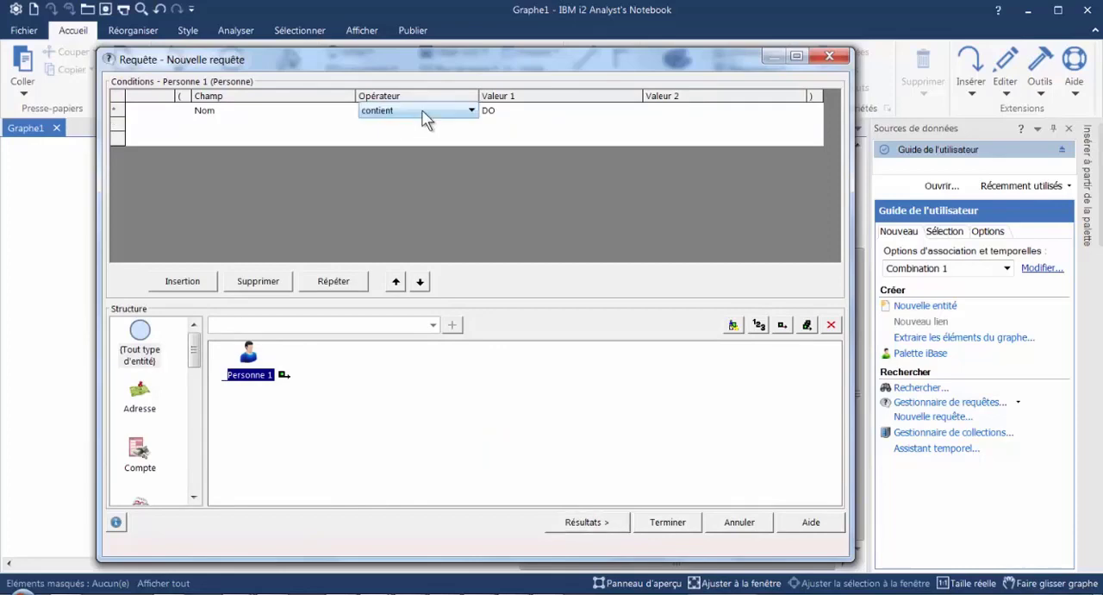
{"action": "left_click", "coordinate": [469, 112]}
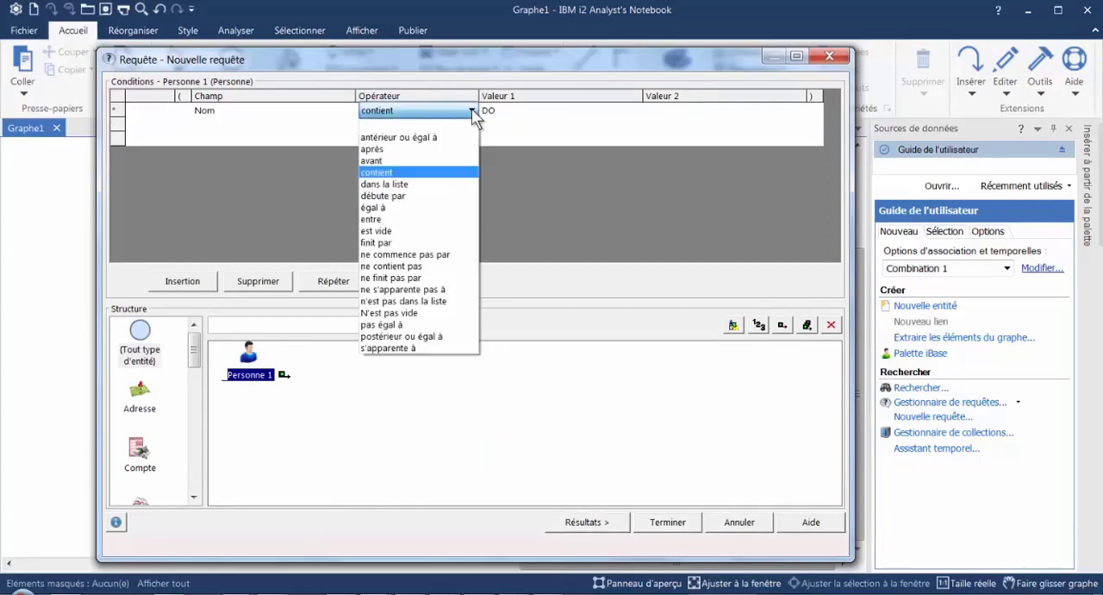
{"action": "left_click", "coordinate": [422, 184]}
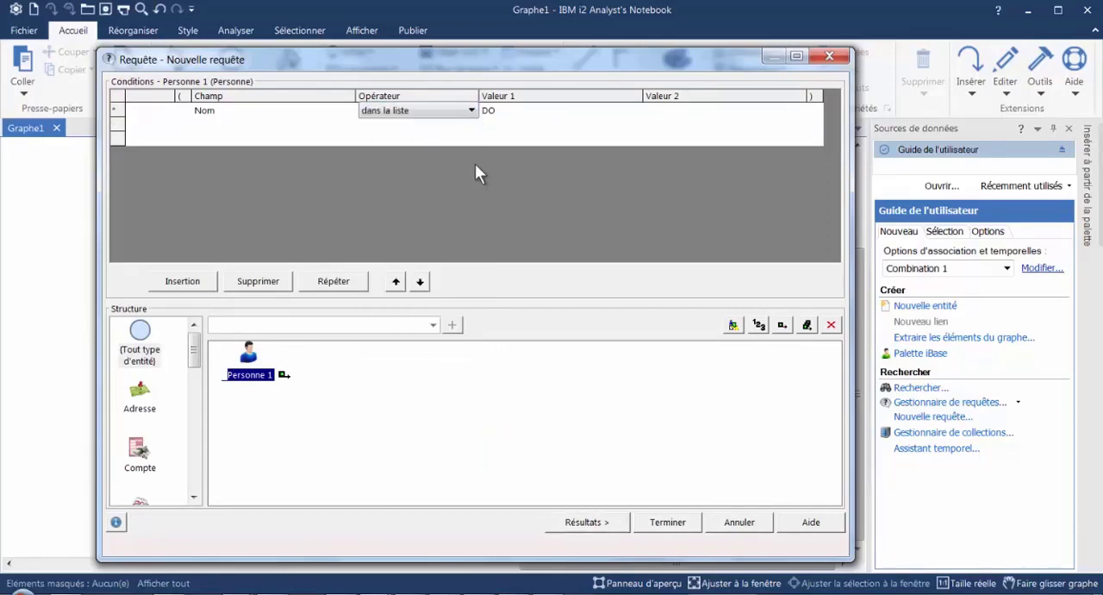
{"action": "left_click", "coordinate": [531, 113]}
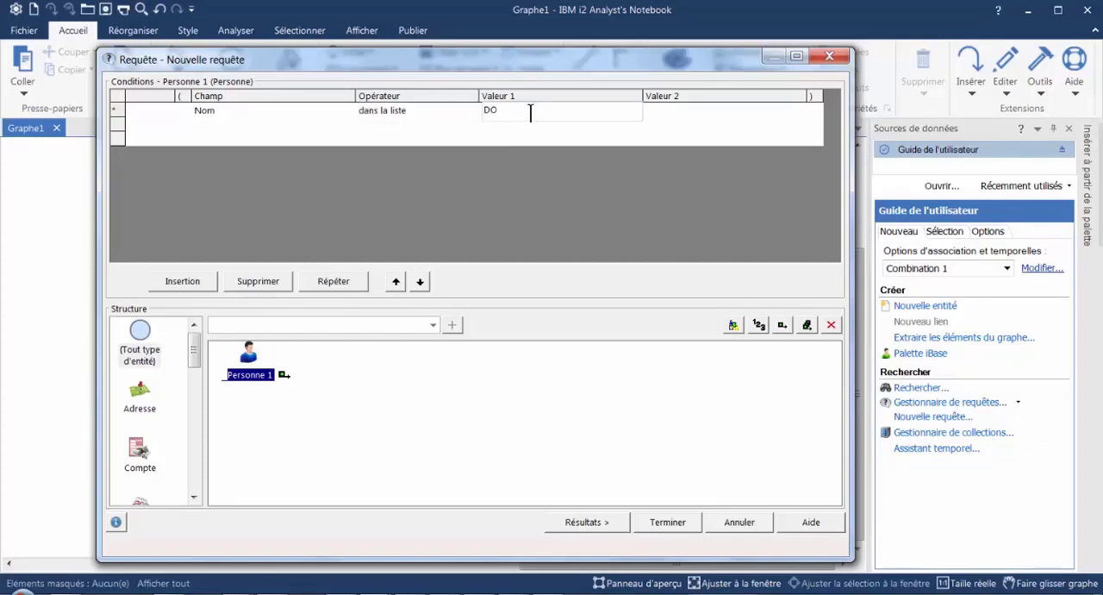
{"action": "left_click", "coordinate": [531, 113]}
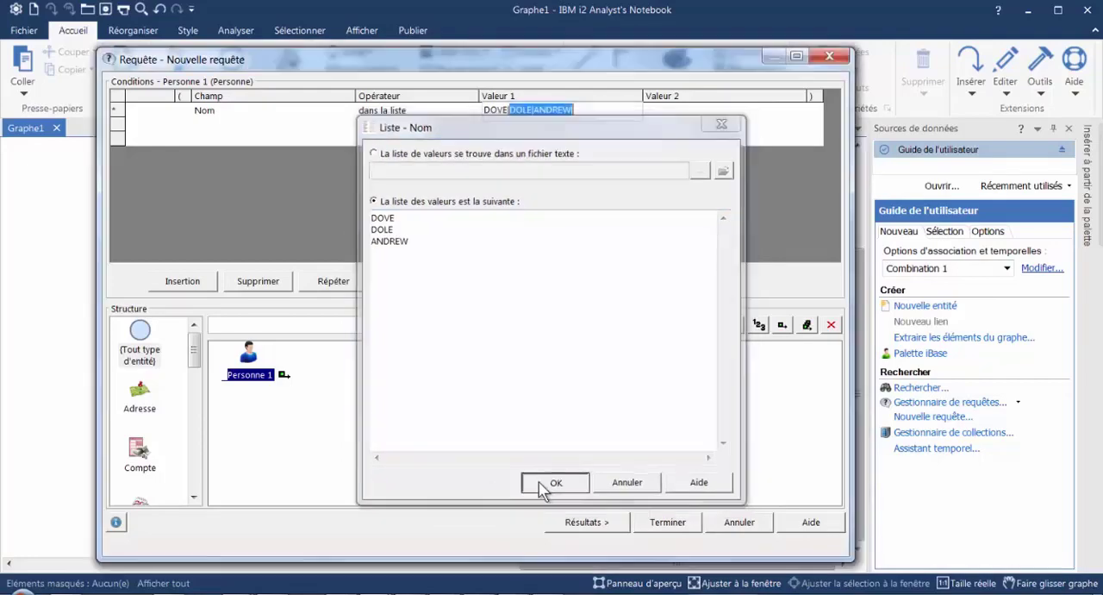
{"action": "left_click", "coordinate": [537, 483]}
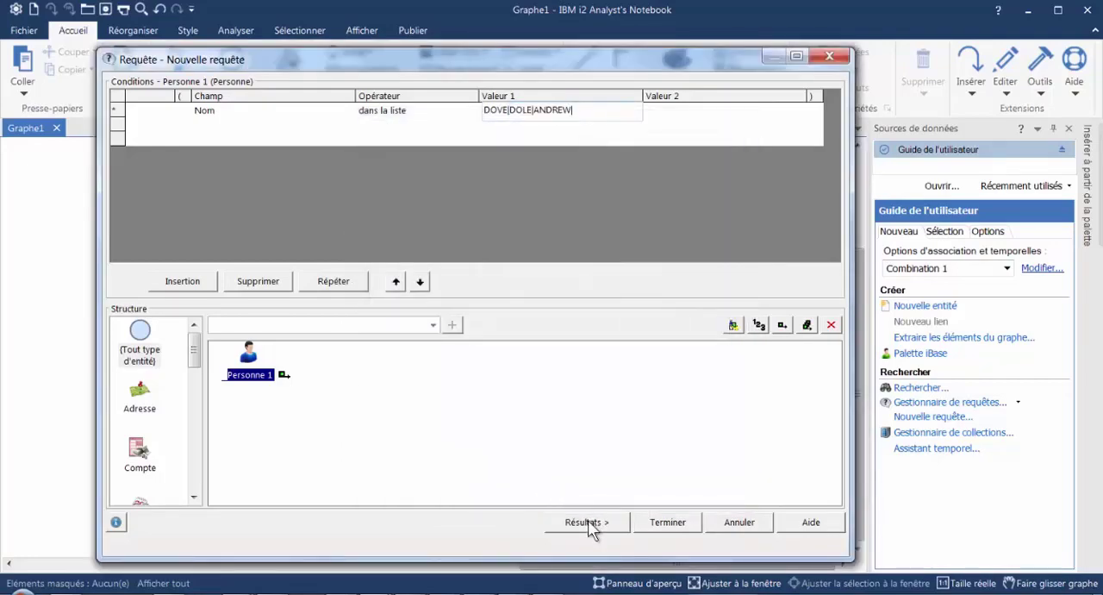
{"action": "left_click", "coordinate": [590, 523]}
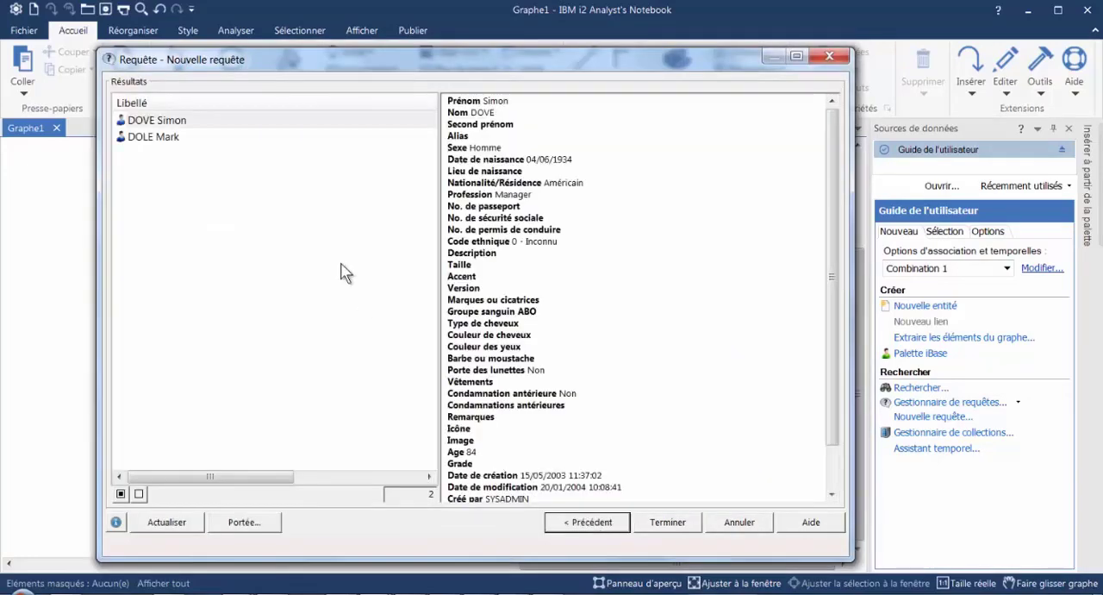
{"action": "left_click", "coordinate": [589, 523]}
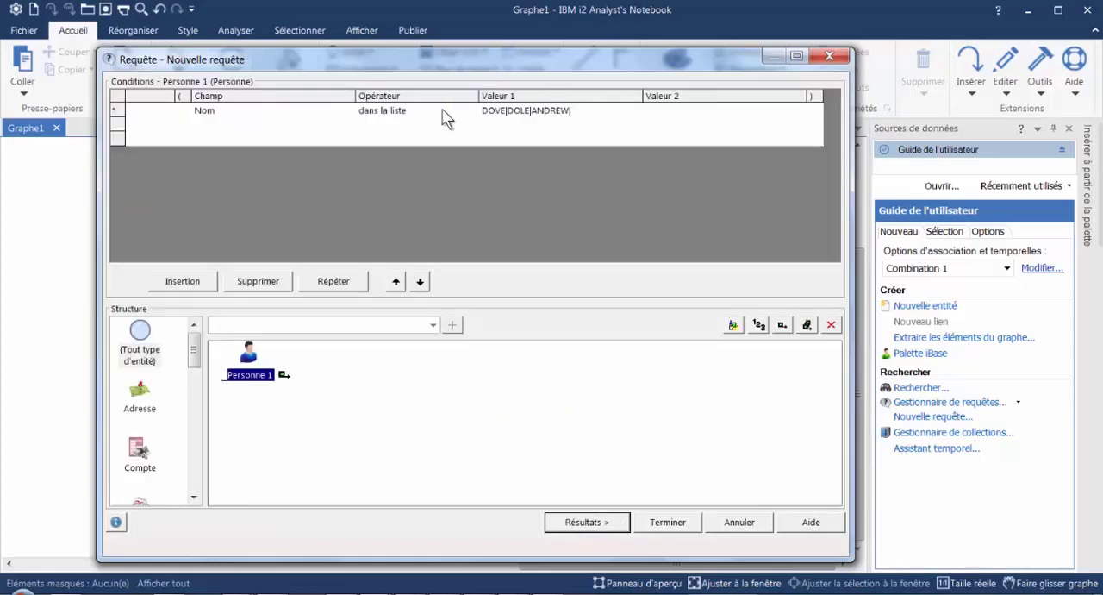
- Set the Nom operator to "avant" with Valeur 1 shortened to DO, and view the results to find existing surnames
{"action": "left_click", "coordinate": [441, 112]}
{"action": "left_click", "coordinate": [472, 112]}
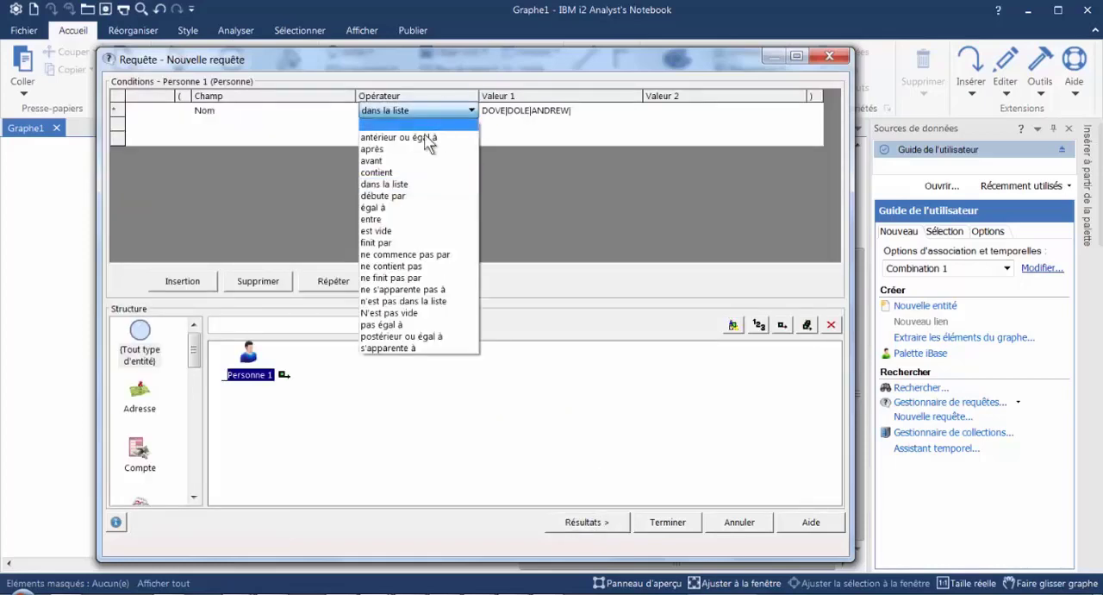
{"action": "left_click", "coordinate": [392, 161]}
{"action": "left_click", "coordinate": [595, 110]}
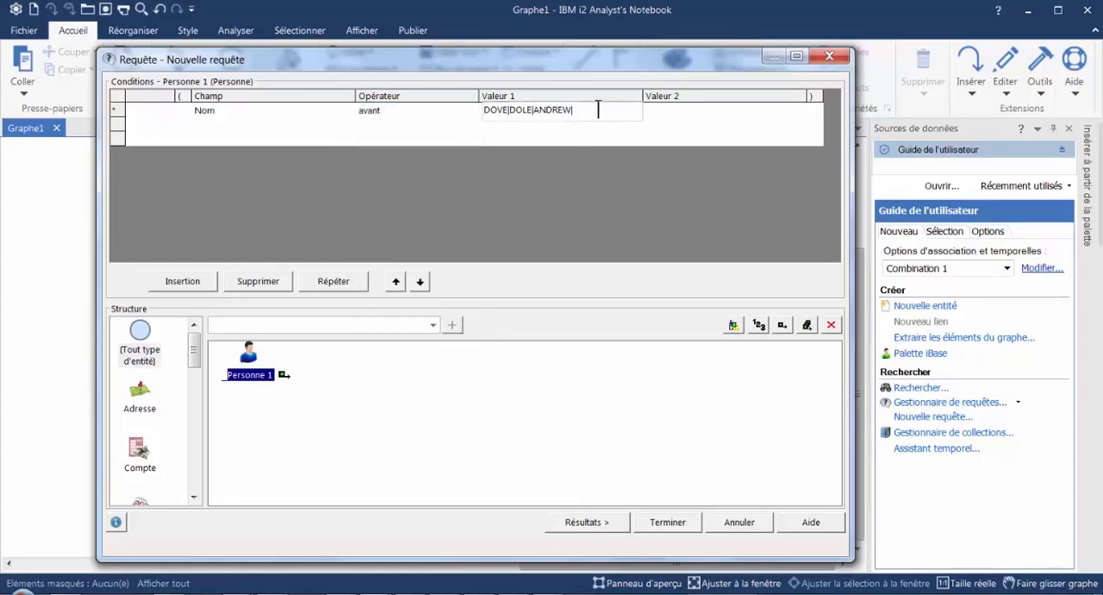
{"action": "left_click_drag", "start_coordinate": [598, 109], "coordinate": [505, 110]}
{"action": "key", "text": "BackSpace"}
{"action": "key", "text": "BackSpace"}
{"action": "key", "text": "Tab"}
{"action": "left_click", "coordinate": [570, 517]}
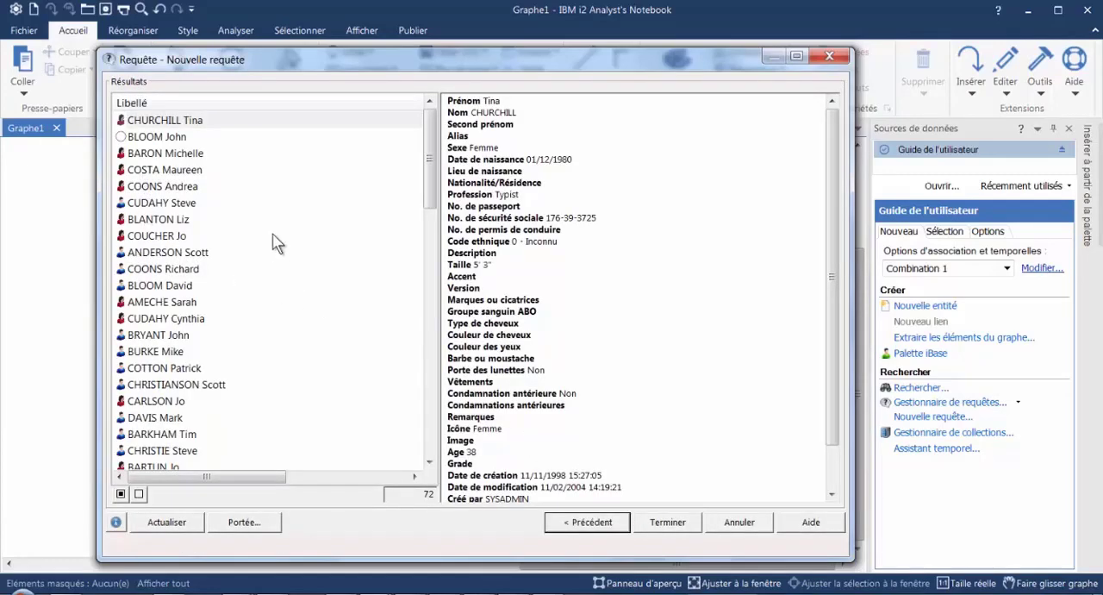
{"action": "left_click", "coordinate": [609, 526]}
- Switch the Nom operator back to "dans la liste", list two surnames from the previous results, and check the matches
{"action": "left_click", "coordinate": [456, 113]}
{"action": "left_click", "coordinate": [472, 110]}
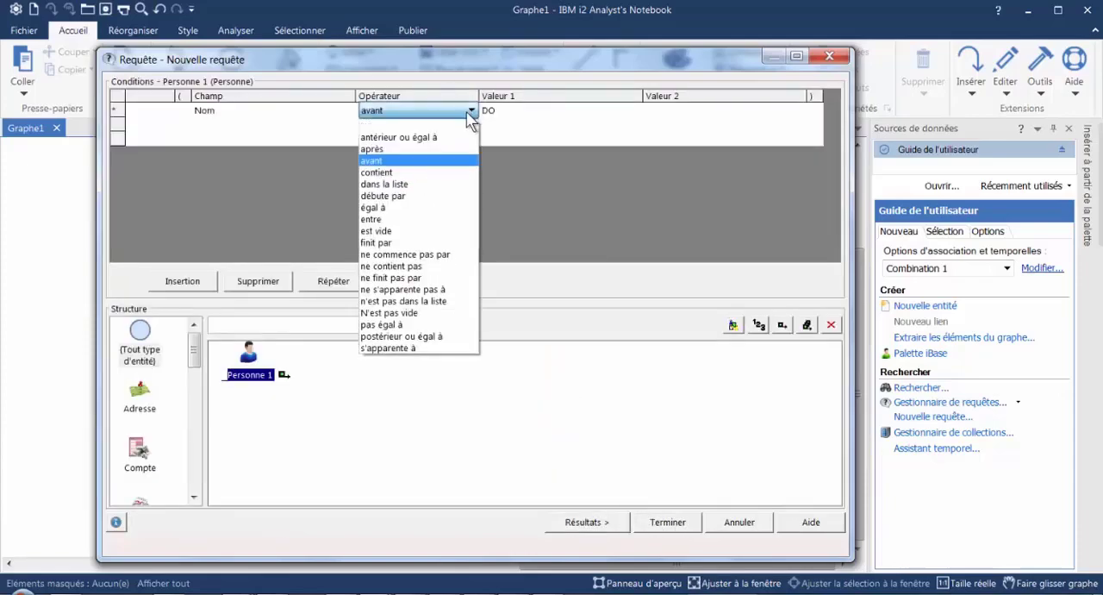
{"action": "left_click", "coordinate": [380, 183]}
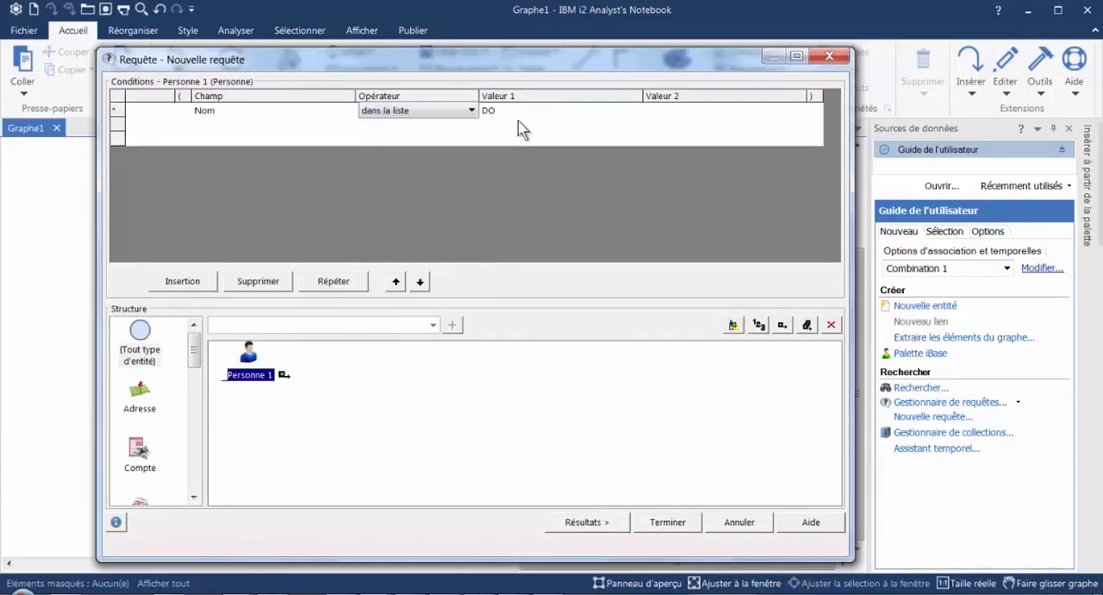
{"action": "left_click", "coordinate": [524, 114]}
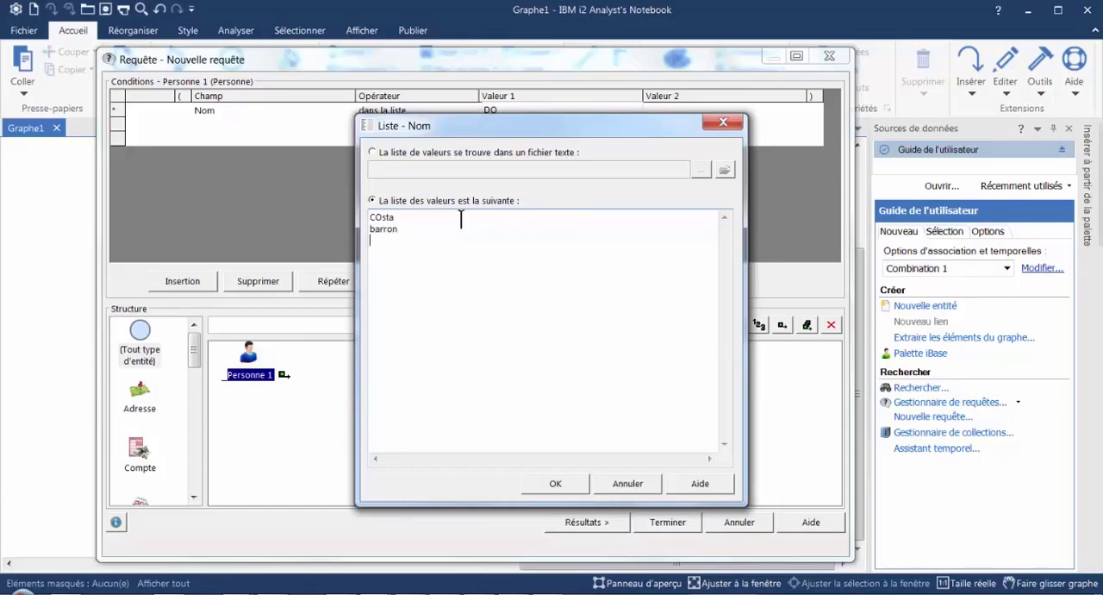
{"action": "left_click", "coordinate": [555, 483]}
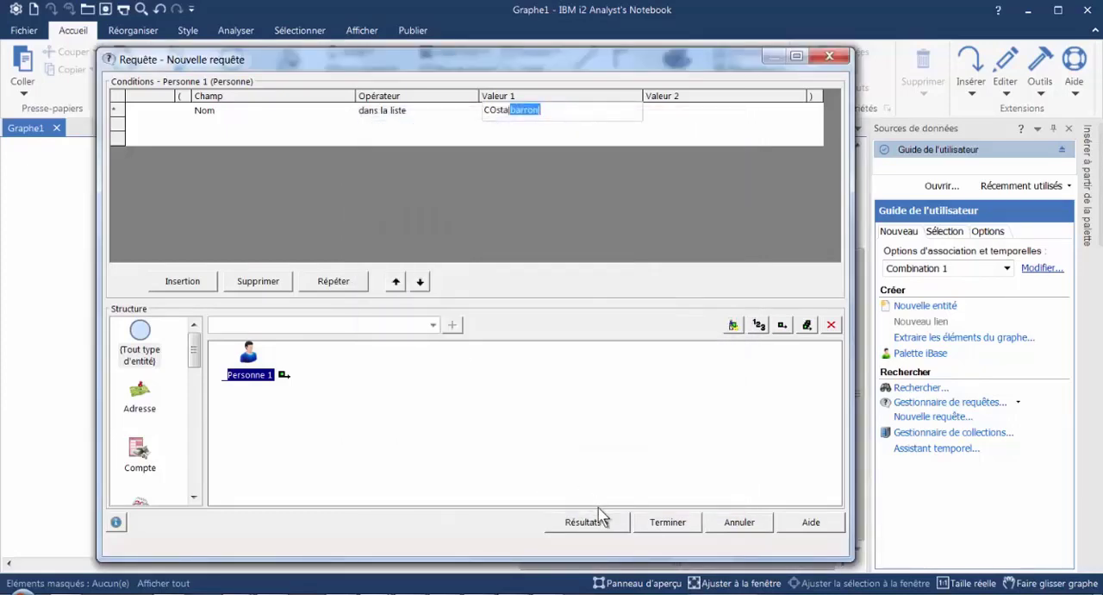
{"action": "left_click", "coordinate": [598, 525]}
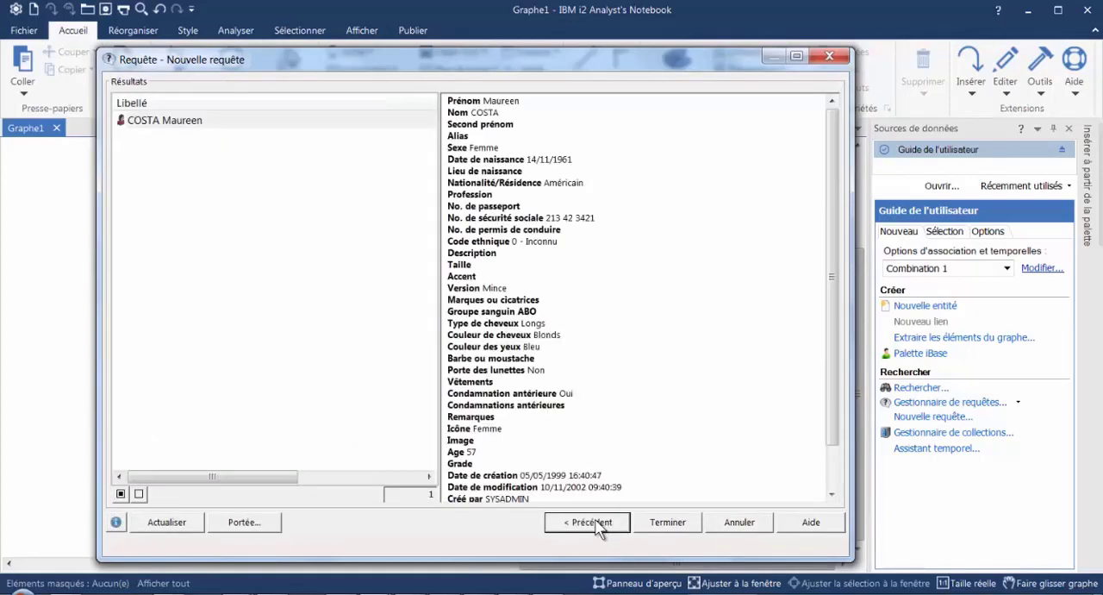
{"action": "left_click", "coordinate": [598, 523]}
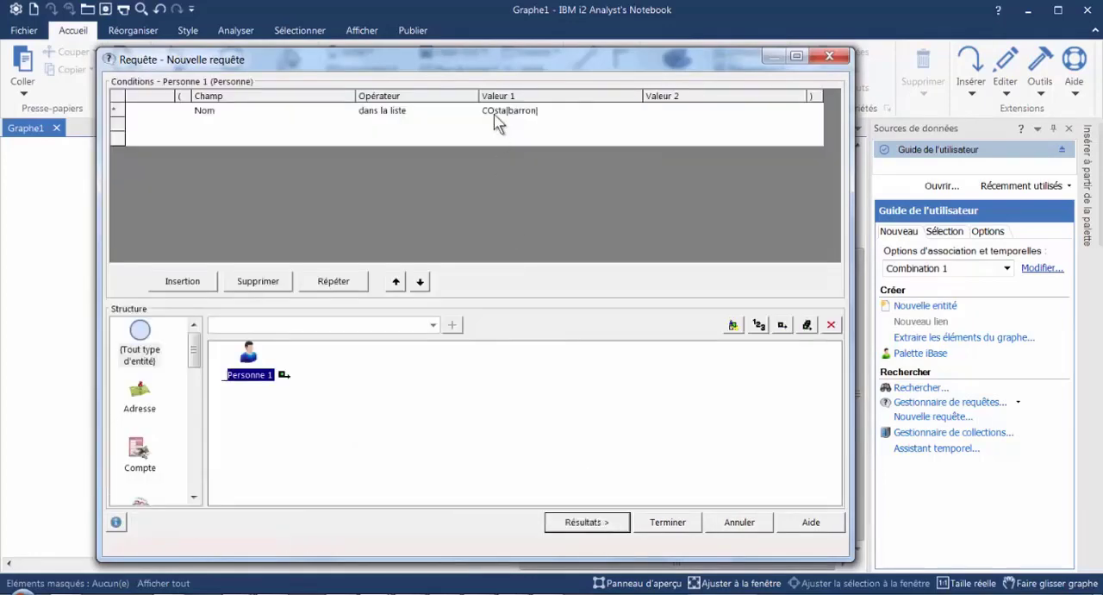
- Correct the second surname in the Nom value list by removing its doubled letter, and rerun the query
{"action": "left_click", "coordinate": [524, 113]}
{"action": "left_click", "coordinate": [544, 114]}
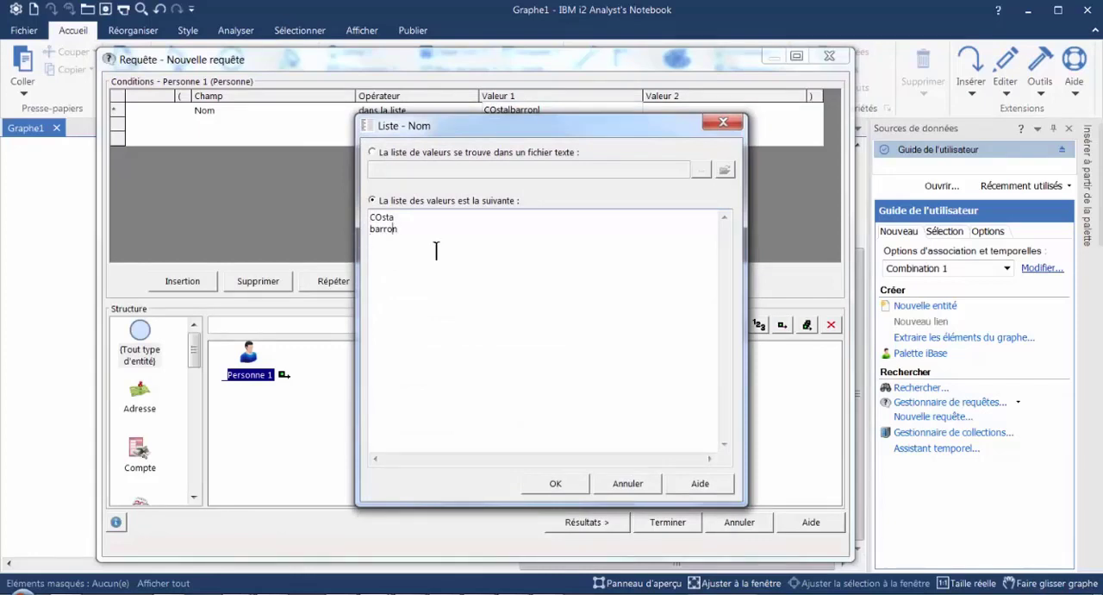
{"action": "left_click", "coordinate": [558, 484]}
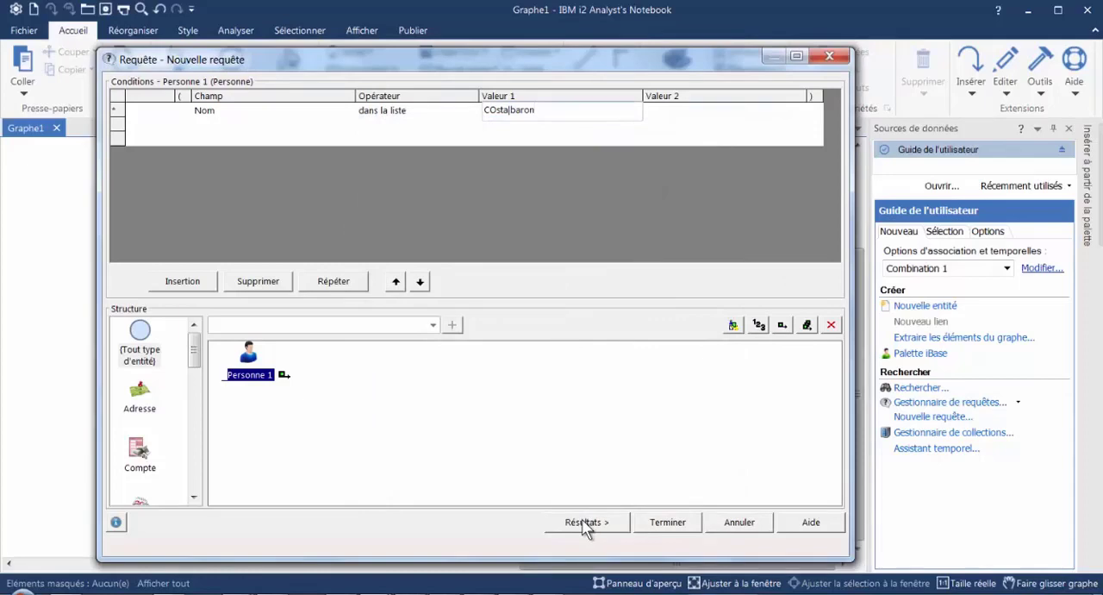
{"action": "left_click", "coordinate": [584, 524]}
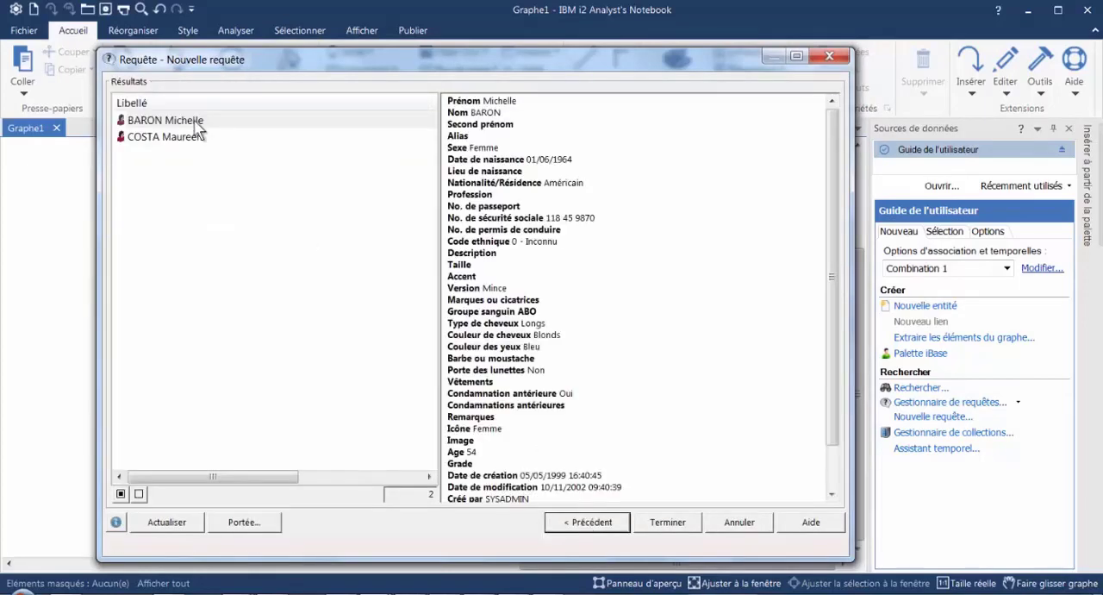
{"action": "left_click", "coordinate": [594, 524]}
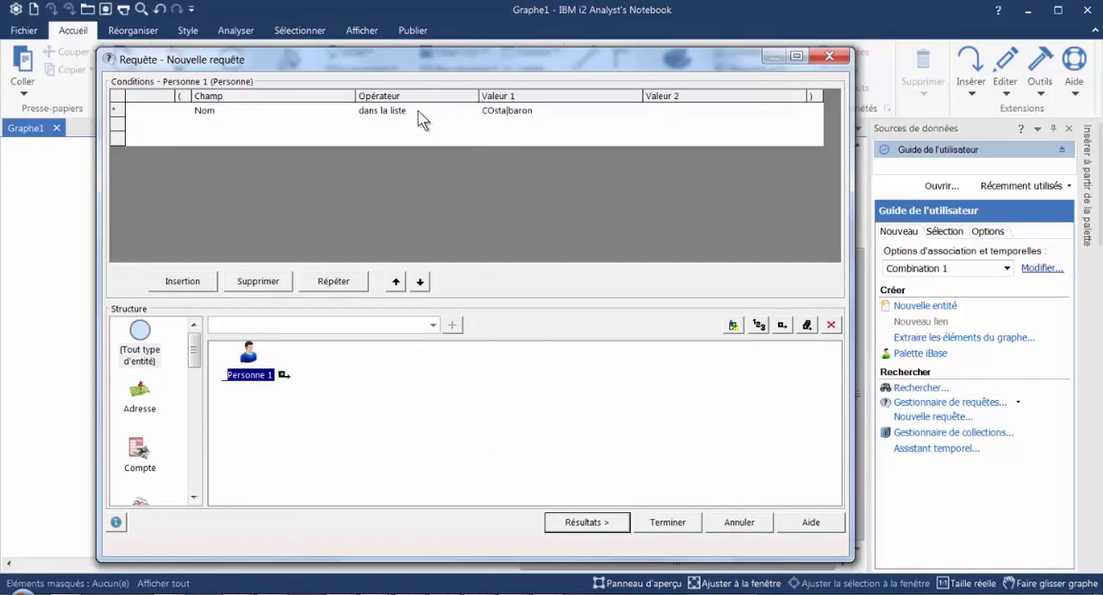
- Set the Nom condition's operator to "débute par" with CO as Valeur 1, and review the query results
{"action": "left_click", "coordinate": [469, 113]}
{"action": "left_click", "coordinate": [471, 111]}
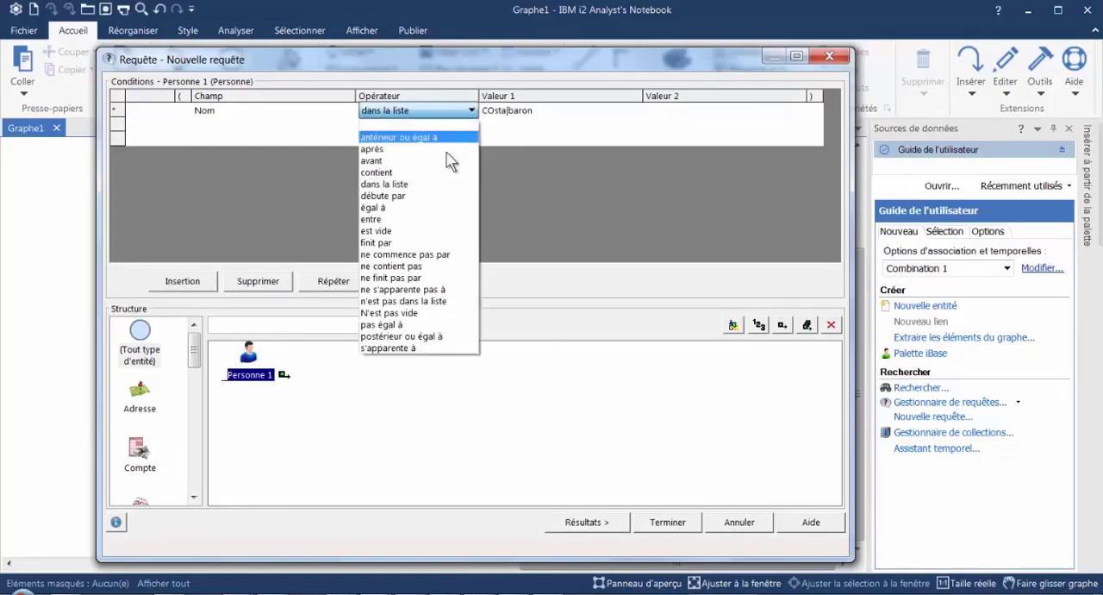
{"action": "left_click", "coordinate": [424, 197]}
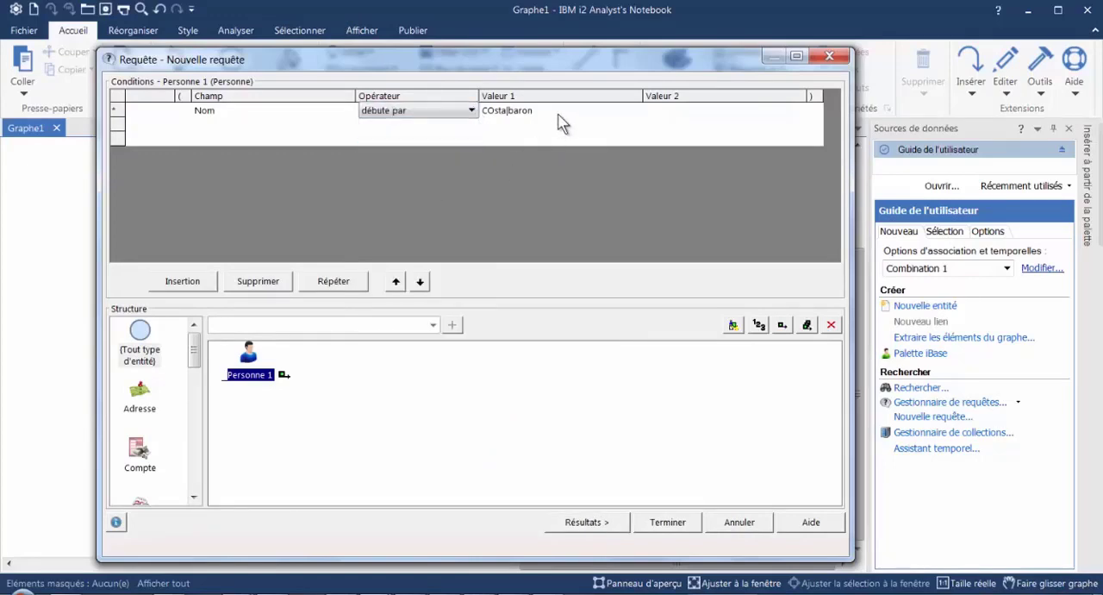
{"action": "left_click", "coordinate": [558, 113]}
{"action": "left_click_drag", "start_coordinate": [570, 110], "coordinate": [507, 117]}
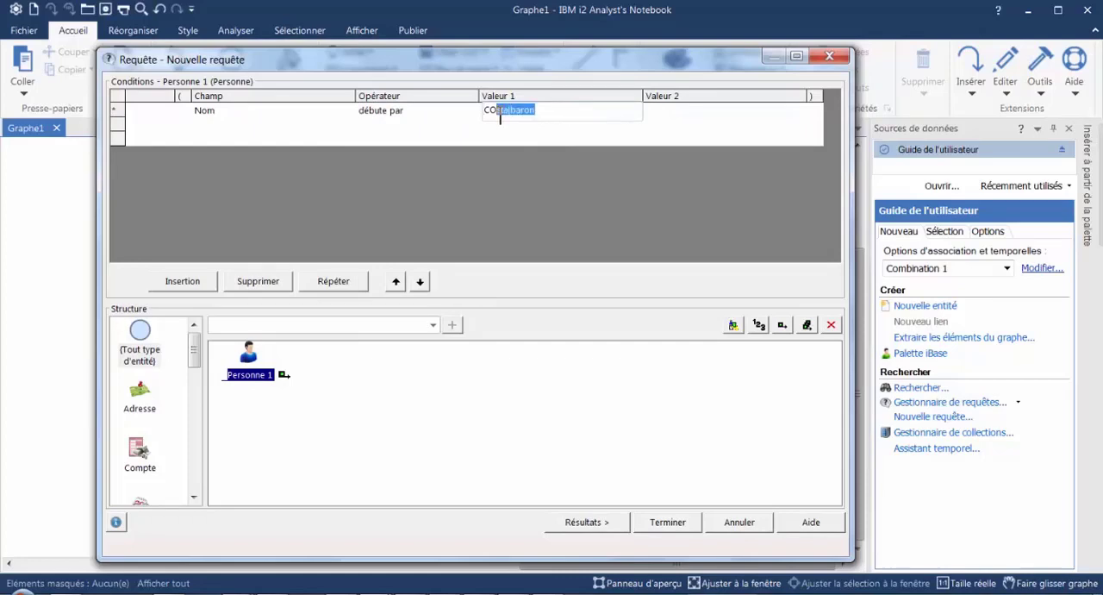
{"action": "key", "text": "BackSpace"}
{"action": "key", "text": "Tab"}
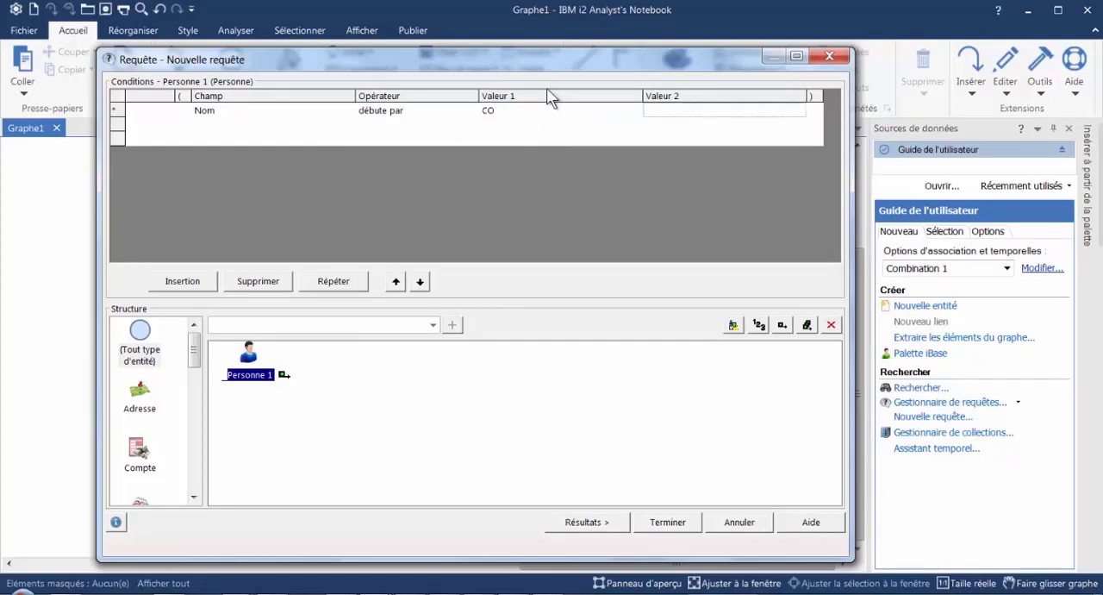
{"action": "left_click", "coordinate": [587, 521]}
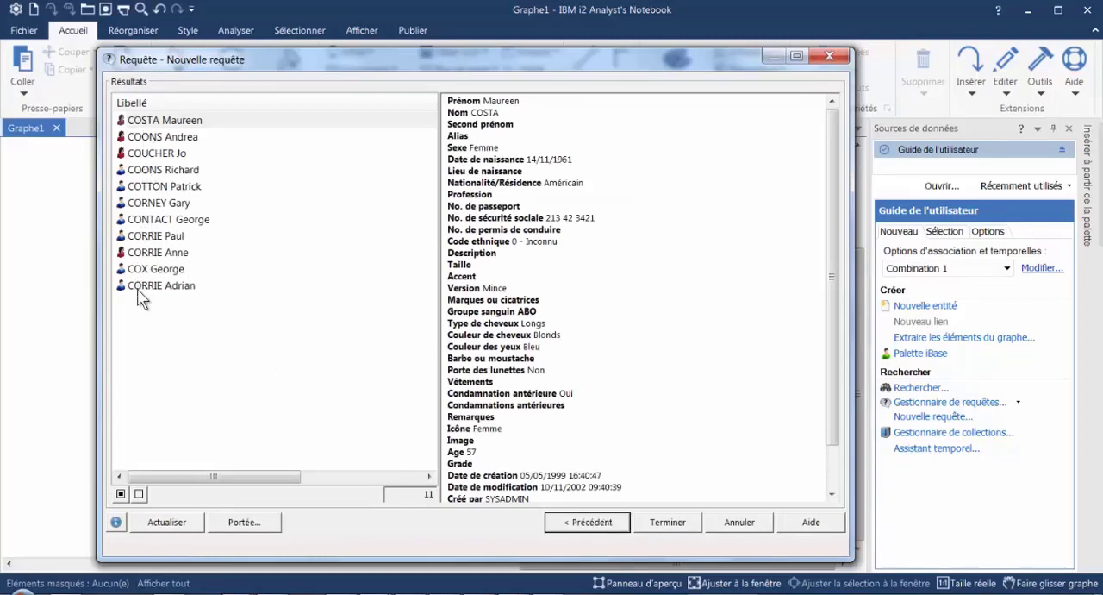
{"action": "left_click", "coordinate": [586, 522]}
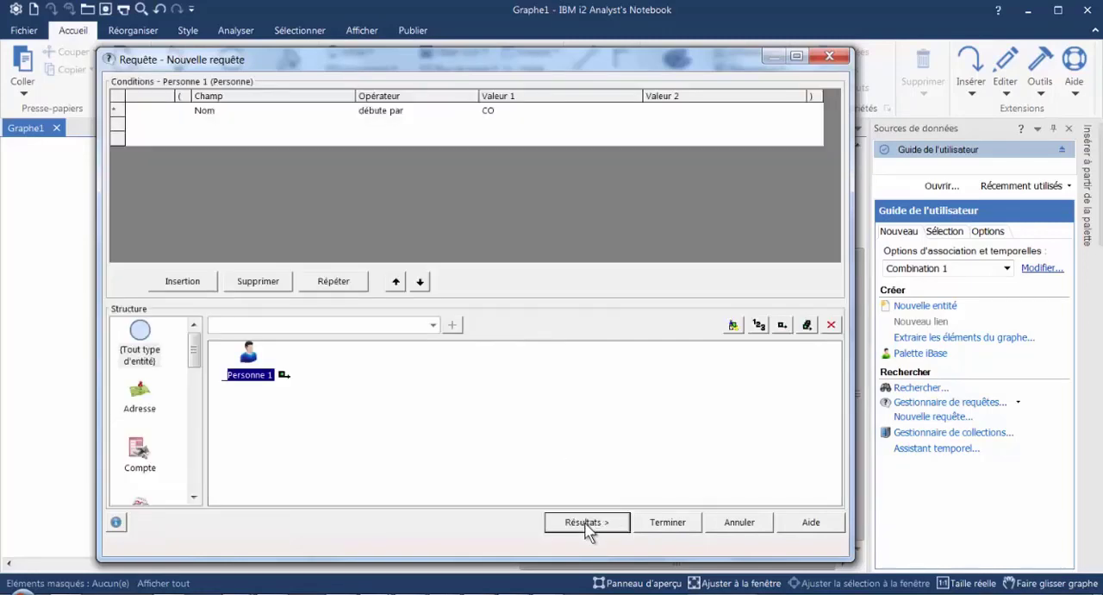
- Set the Nom condition's operator to "égal à", complete Valeur 1 to a full surname, and check the query result
{"action": "left_click", "coordinate": [450, 114]}
{"action": "left_click", "coordinate": [471, 113]}
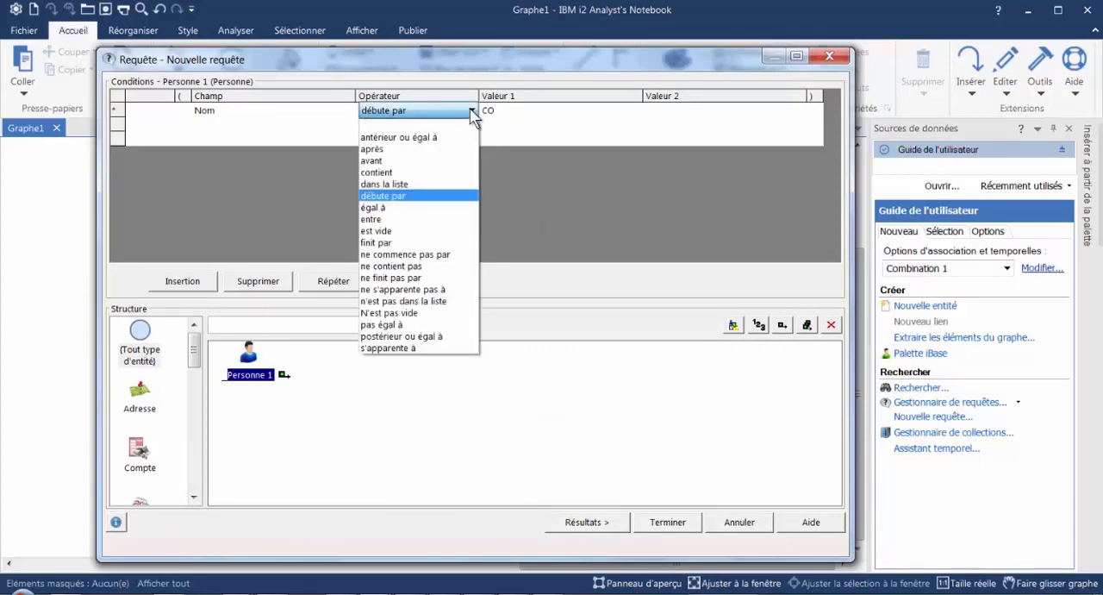
{"action": "left_click", "coordinate": [409, 208]}
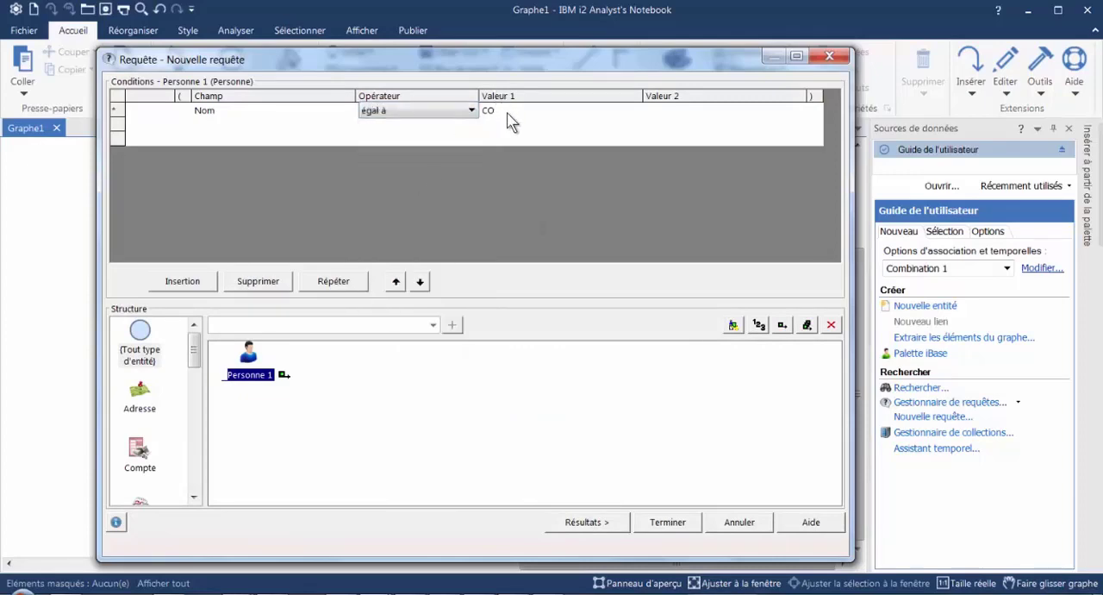
{"action": "left_click", "coordinate": [512, 110]}
{"action": "key", "text": "Tab"}
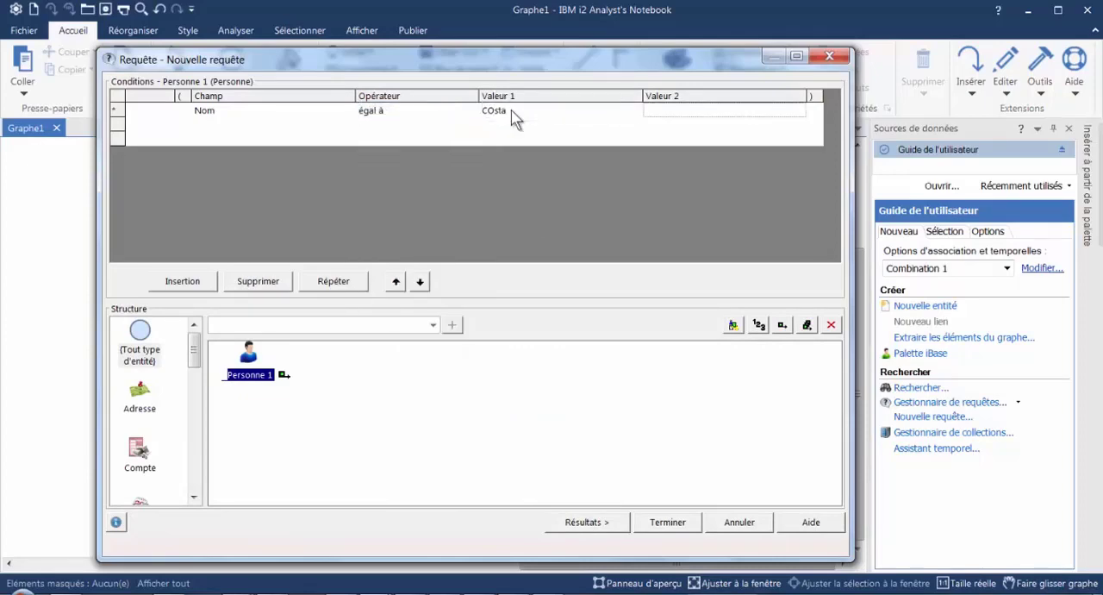
{"action": "left_click", "coordinate": [598, 523]}
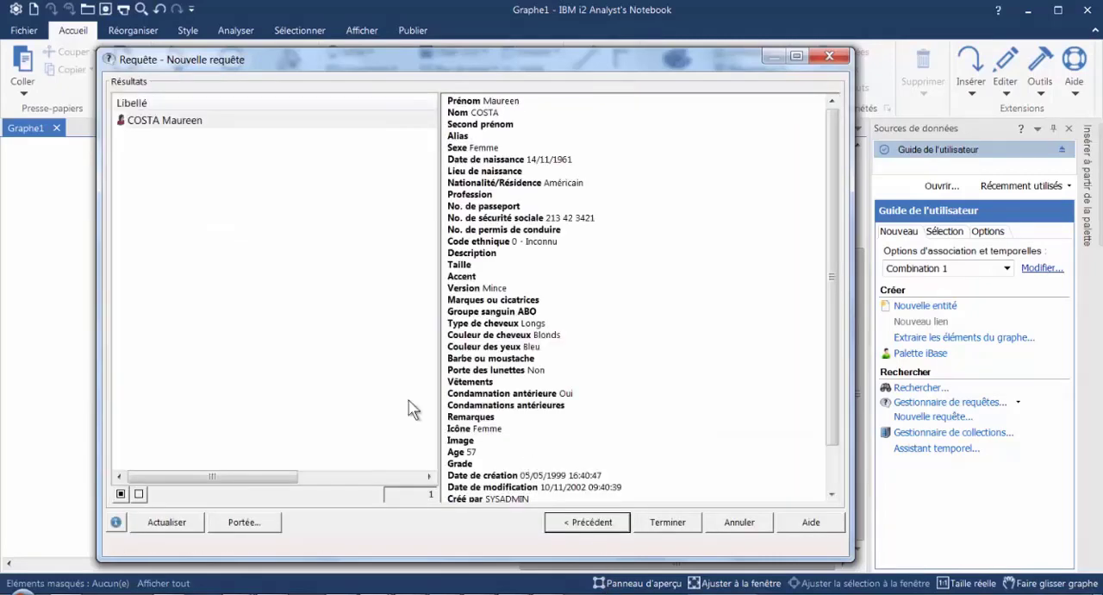
{"action": "left_click", "coordinate": [590, 526]}
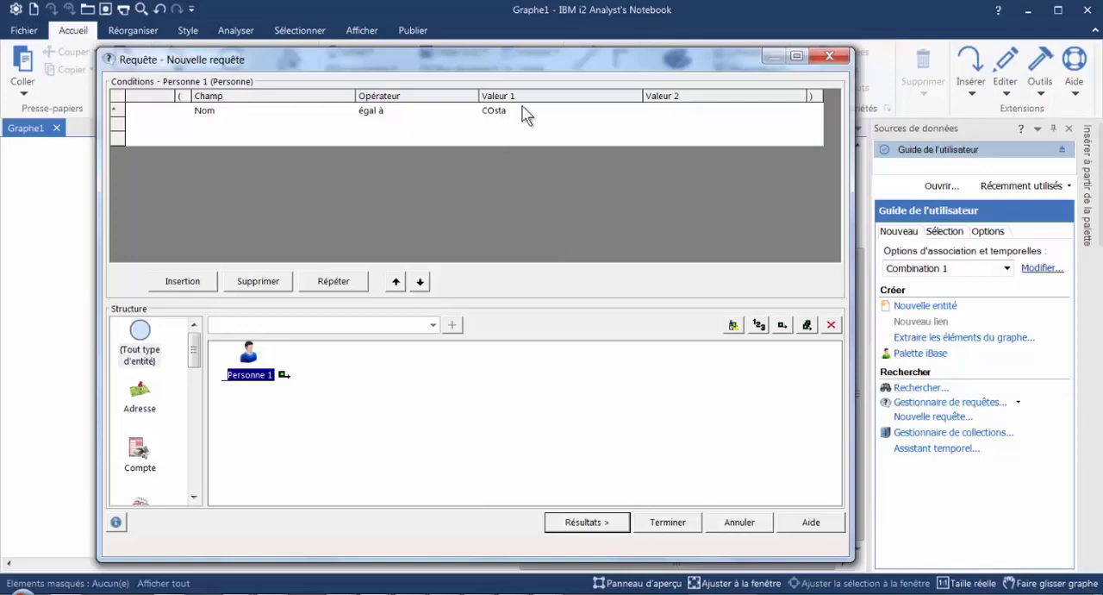
- Recheck the query result, replace the final a of the surname in Valeur 1 with à, and rerun the query
{"action": "left_click", "coordinate": [602, 531]}
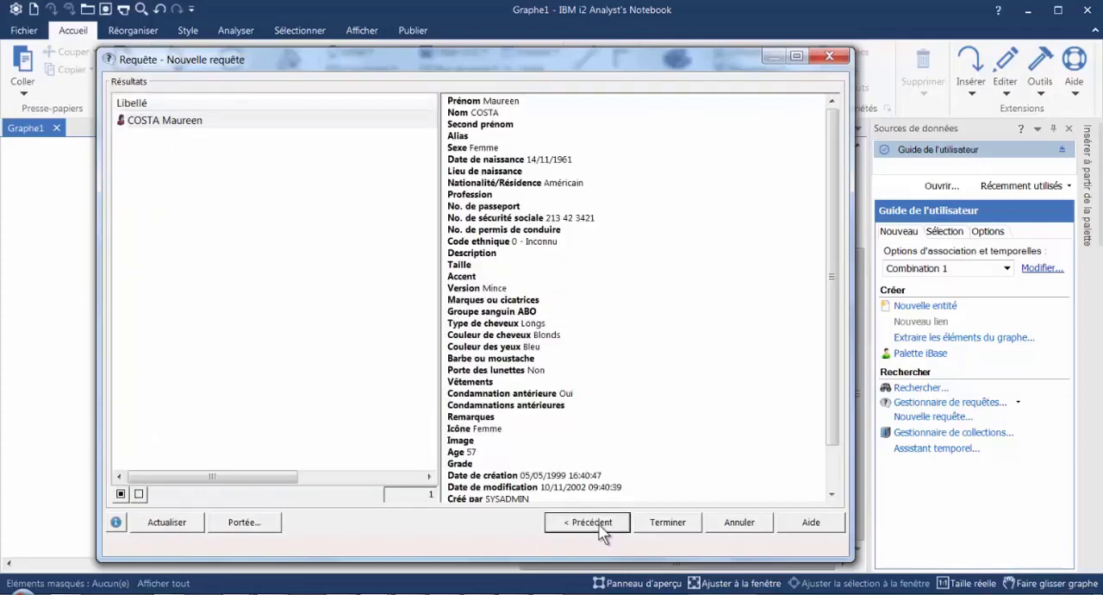
{"action": "left_click", "coordinate": [600, 525]}
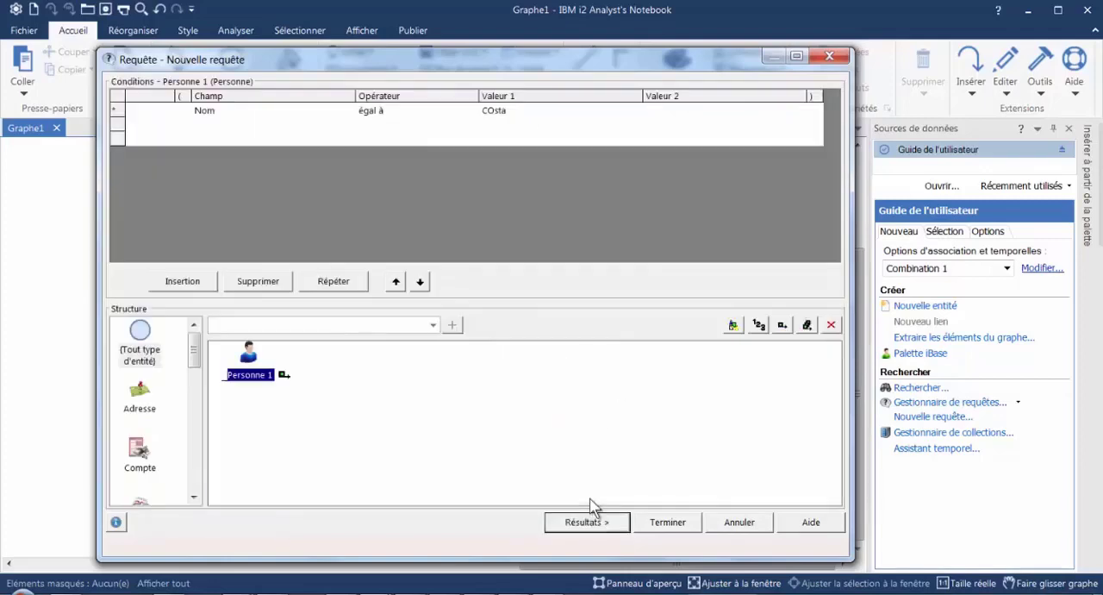
{"action": "left_click", "coordinate": [533, 112]}
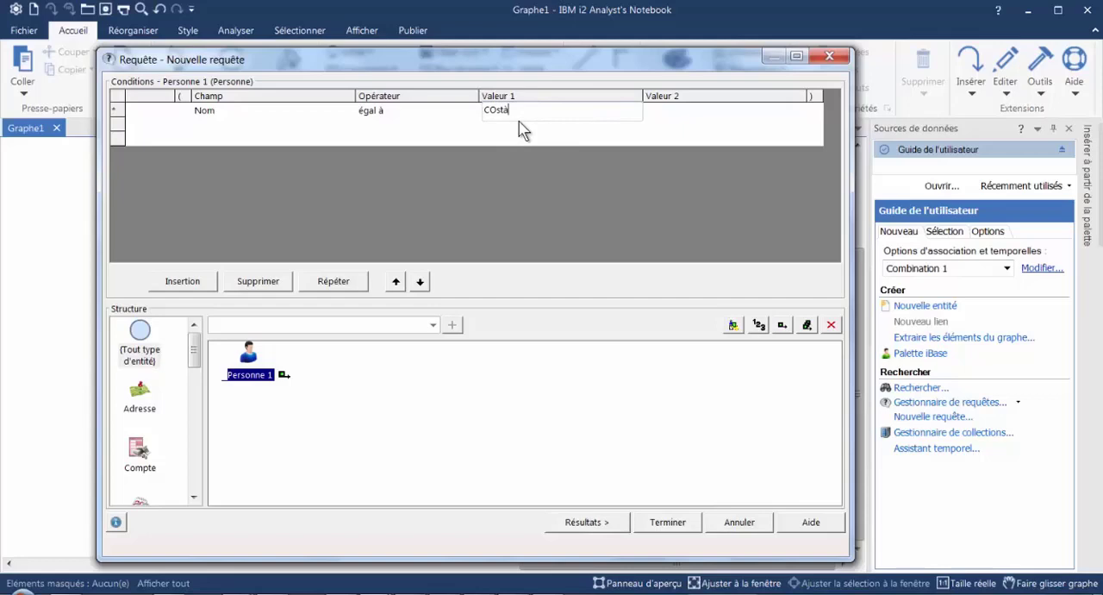
{"action": "left_click", "coordinate": [586, 523]}
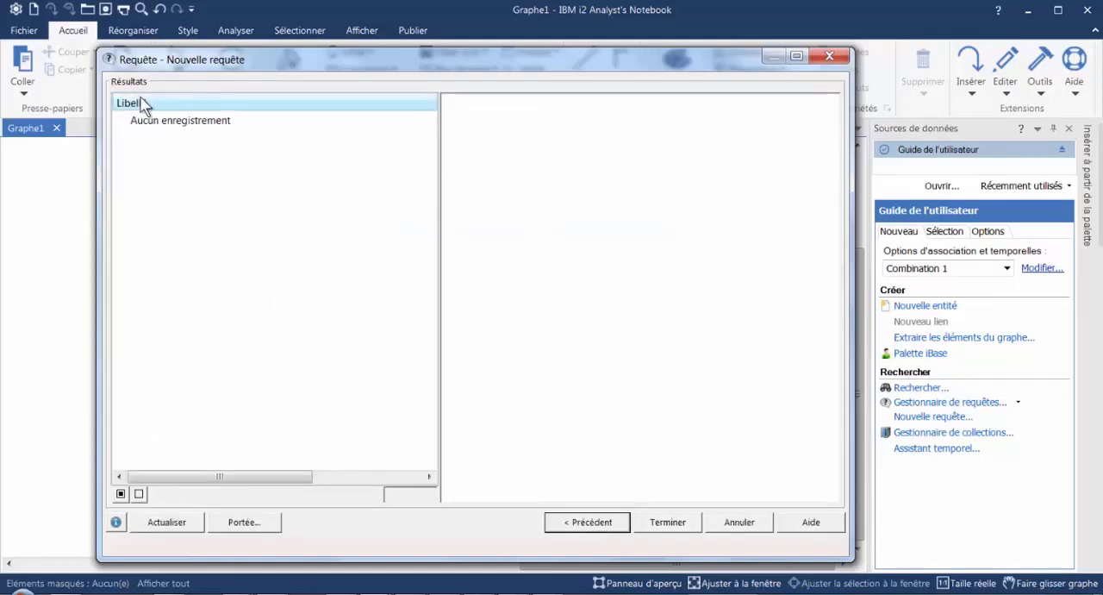
{"action": "left_click", "coordinate": [599, 527]}
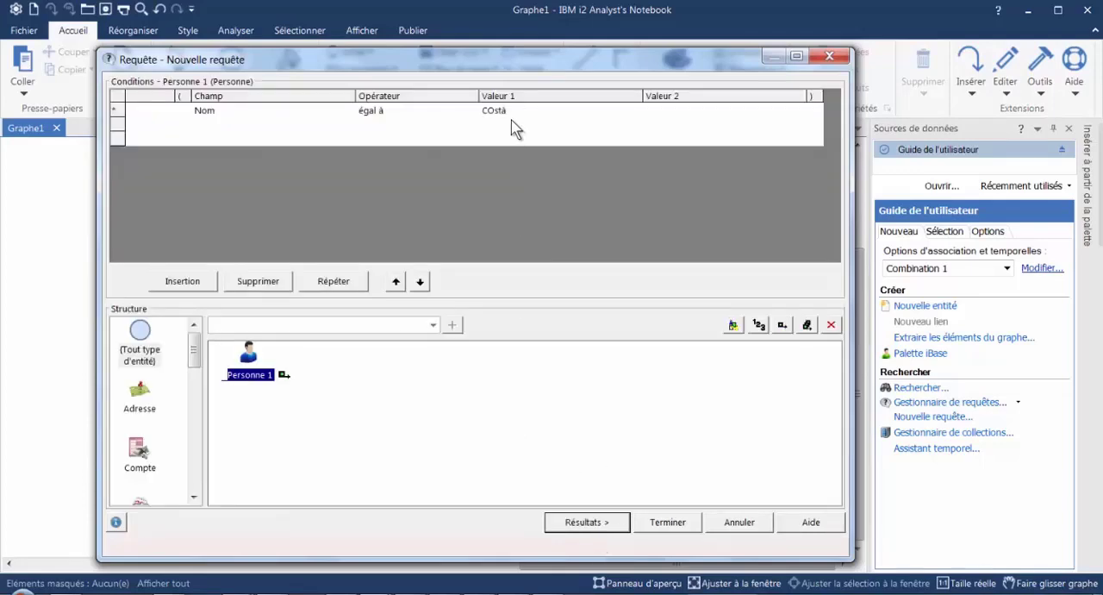
- Set the Nom operator to "entre", restore the unaccented final a of the surname in Valeur 1, and enter E as Valeur 2
{"action": "left_click", "coordinate": [452, 112]}
{"action": "left_click", "coordinate": [472, 111]}
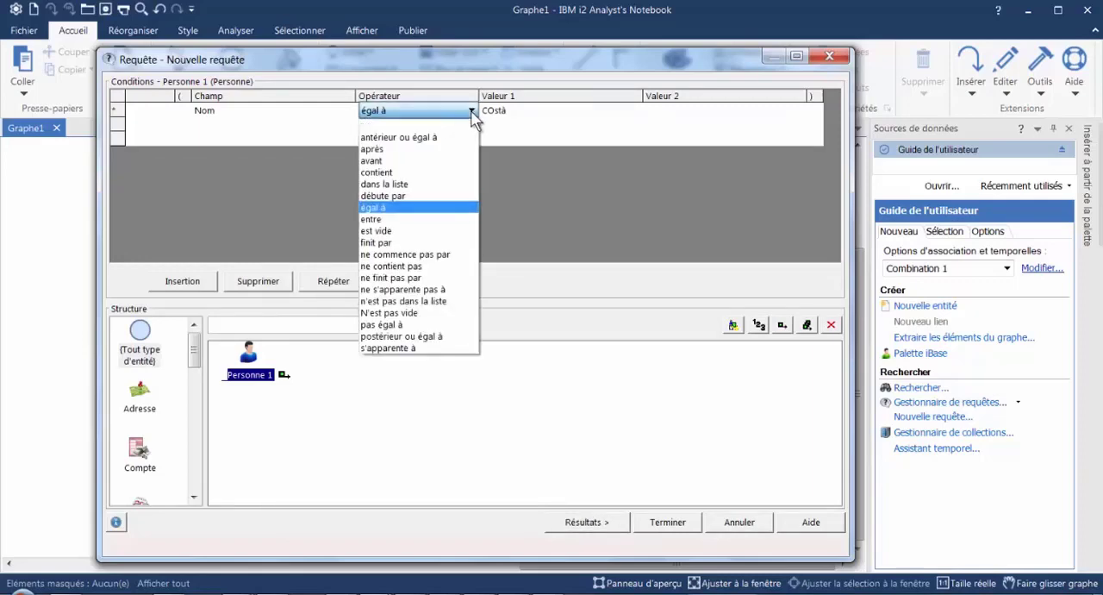
{"action": "left_click", "coordinate": [408, 225]}
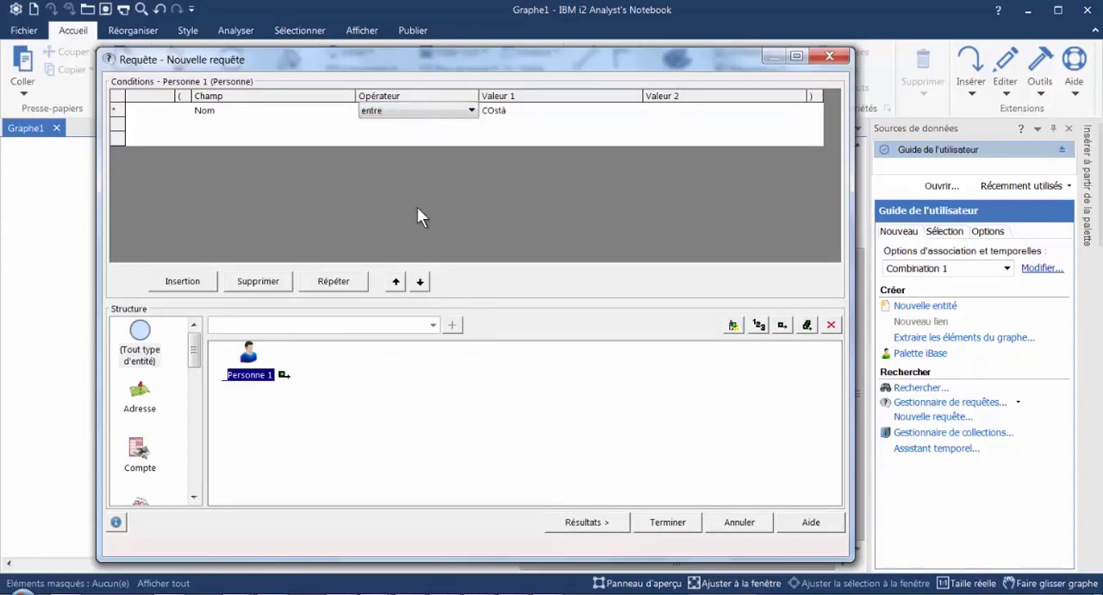
{"action": "left_click", "coordinate": [523, 111]}
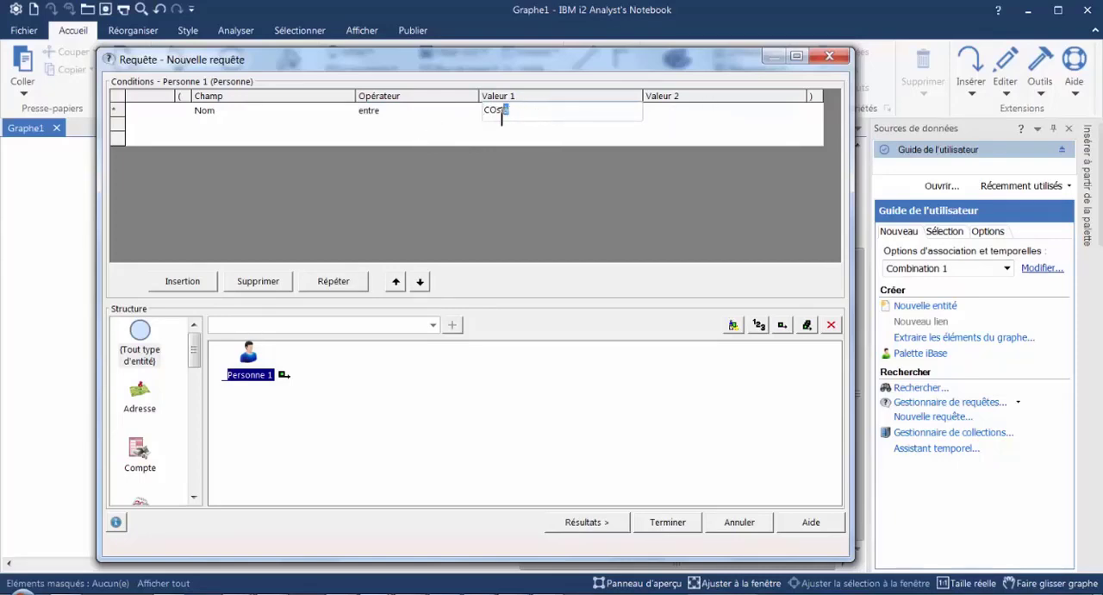
{"action": "key", "text": "Tab"}
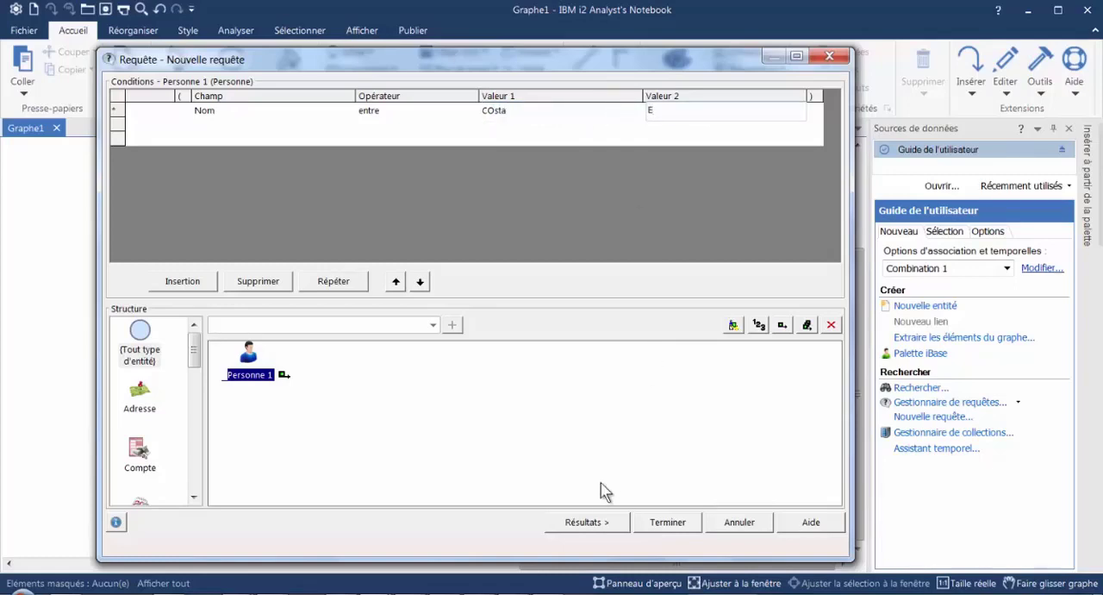
- Run the "entre" query, sort the results by Libellé, and review the list through to its end
{"action": "left_click", "coordinate": [592, 522]}
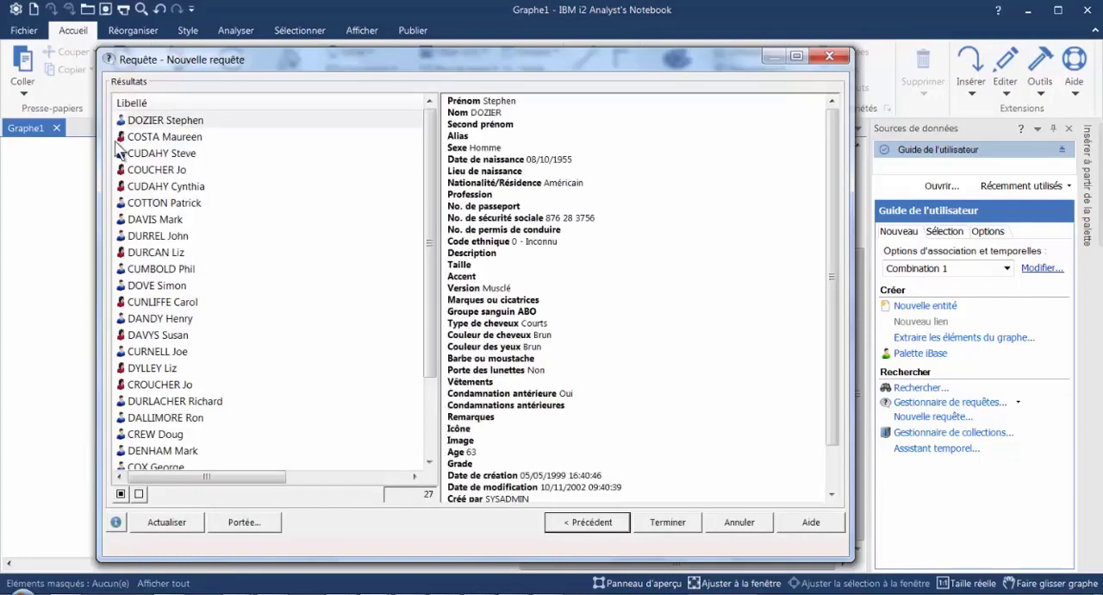
{"action": "left_click", "coordinate": [162, 100]}
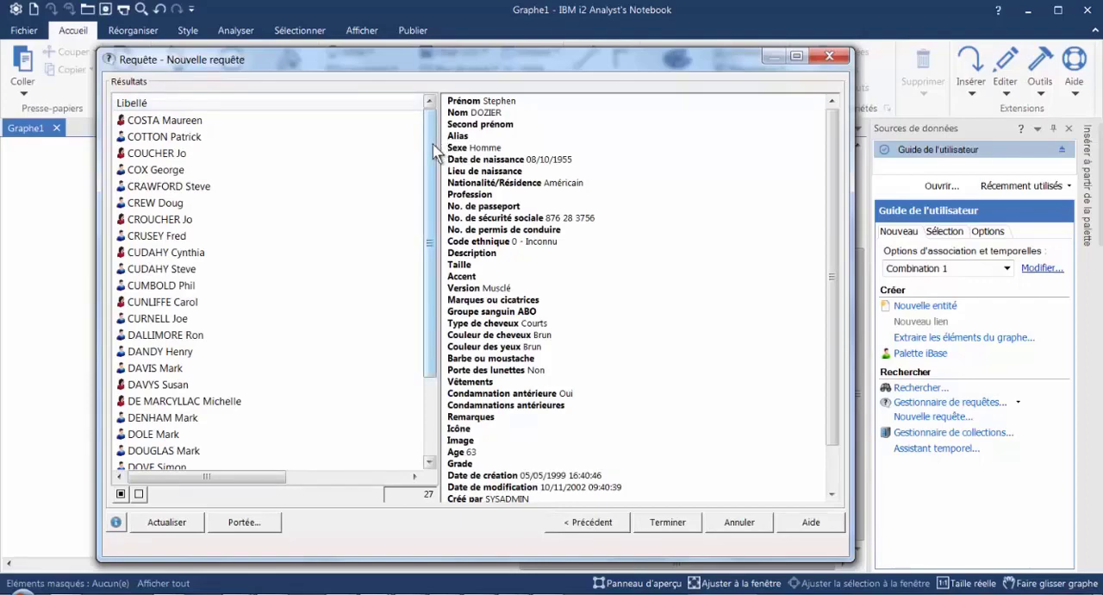
{"action": "scroll", "coordinate": [425, 251], "scroll_direction": "down", "scroll_amount": 2}
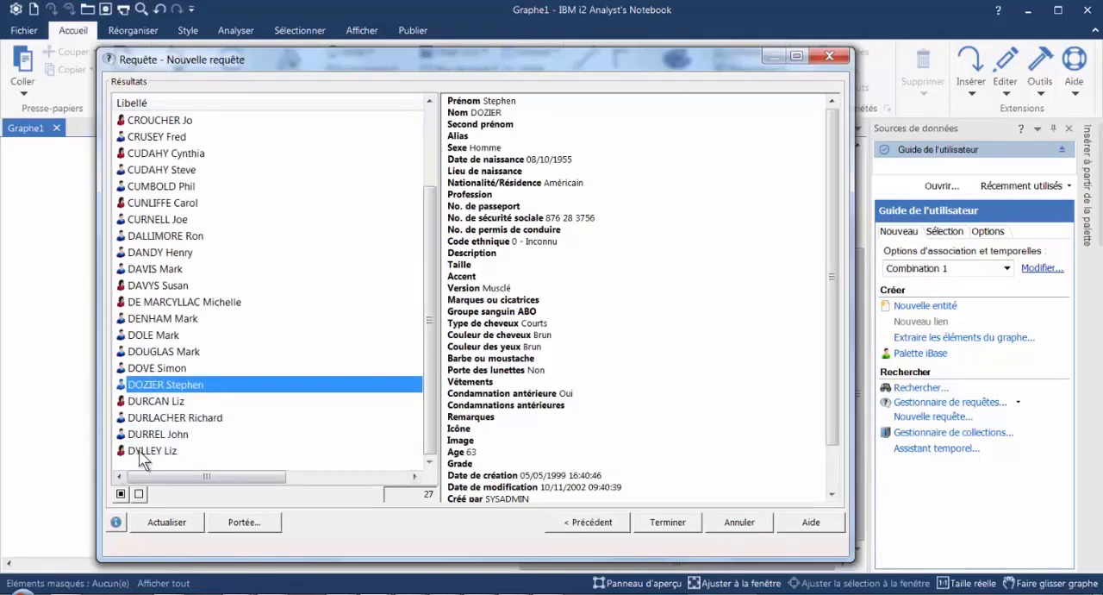
{"action": "left_click", "coordinate": [593, 522]}
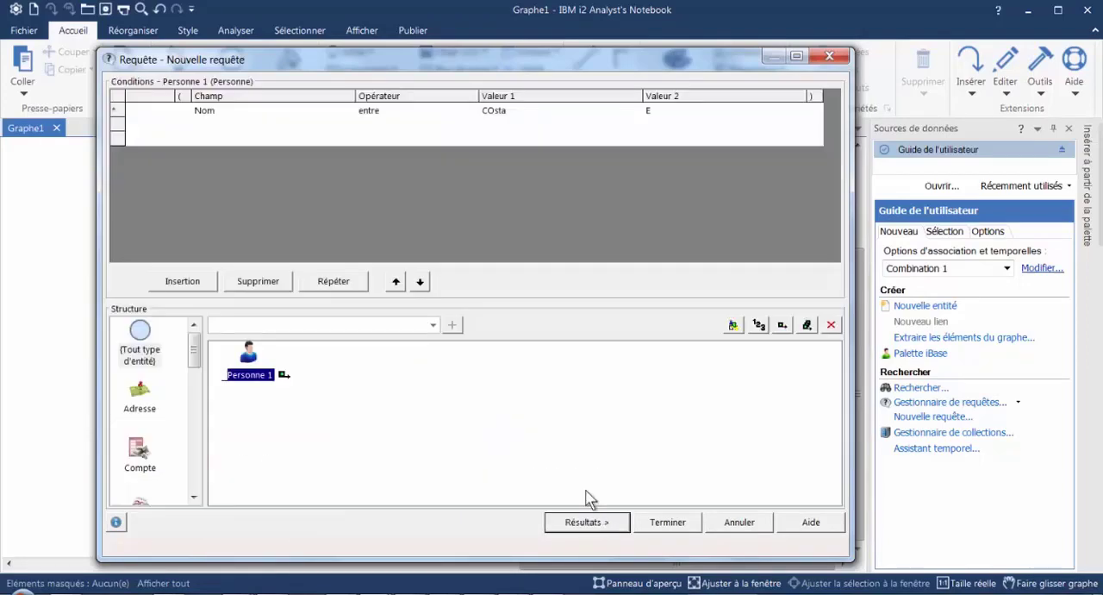
- Set the Nom operator to "est vide", clear both values, and check the query results
{"action": "left_click", "coordinate": [455, 112]}
{"action": "left_click", "coordinate": [471, 111]}
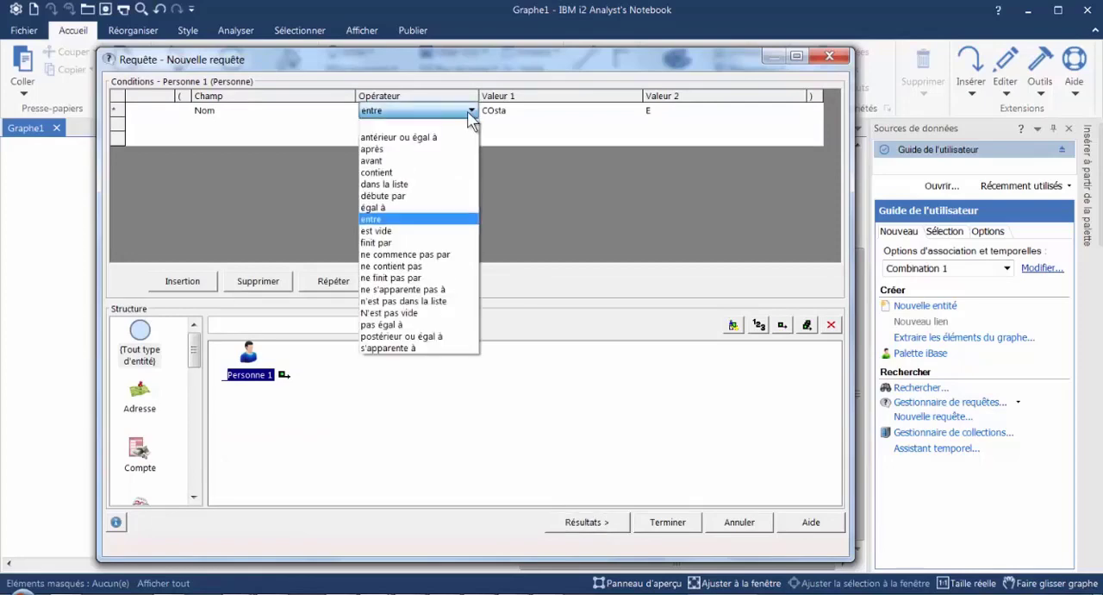
{"action": "left_click", "coordinate": [396, 231]}
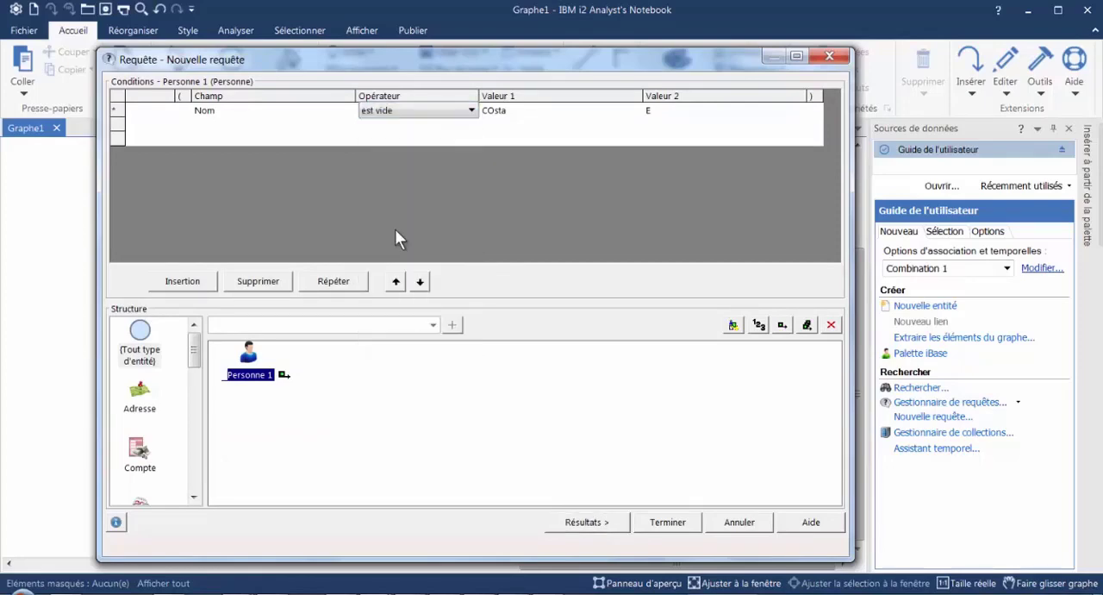
{"action": "left_click", "coordinate": [533, 115]}
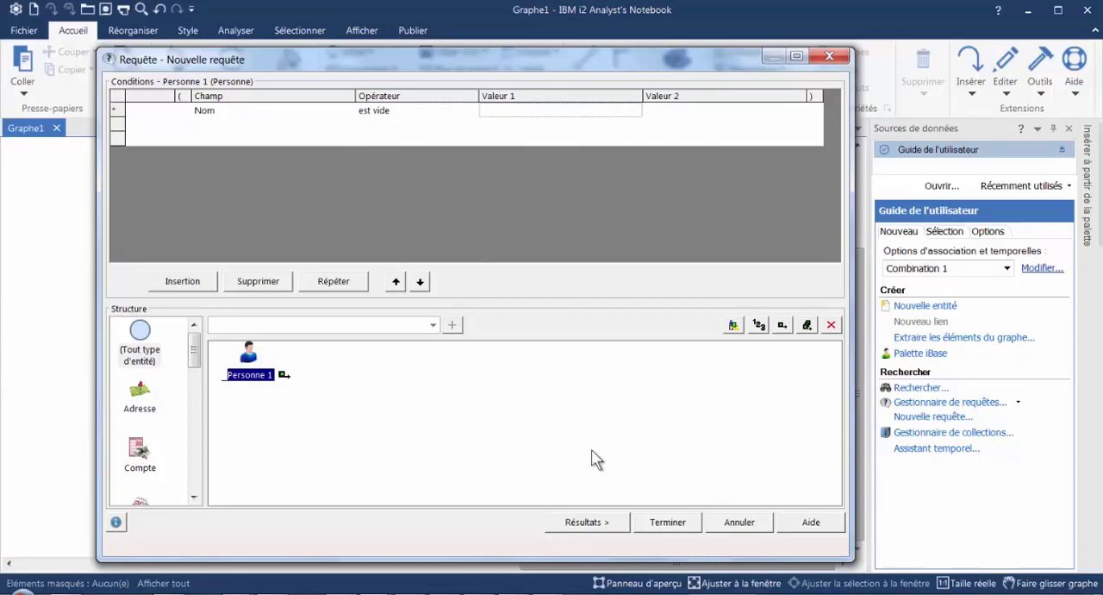
{"action": "left_click", "coordinate": [584, 521]}
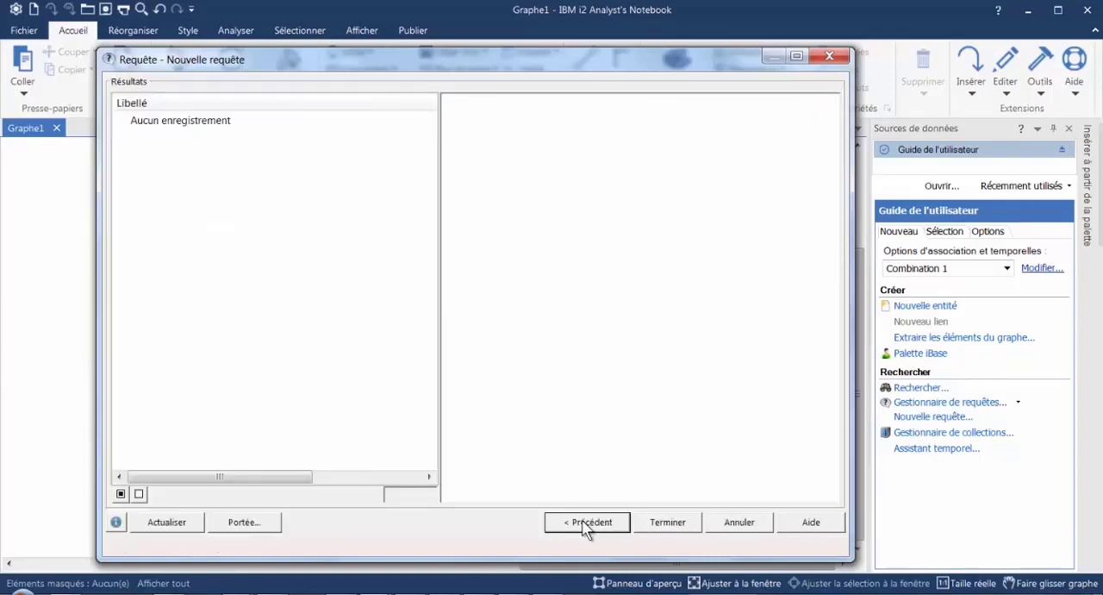
{"action": "left_click", "coordinate": [586, 521]}
- Change the condition's field to Prénom with the "est vide" operator, and check the query results
{"action": "left_click", "coordinate": [306, 111]}
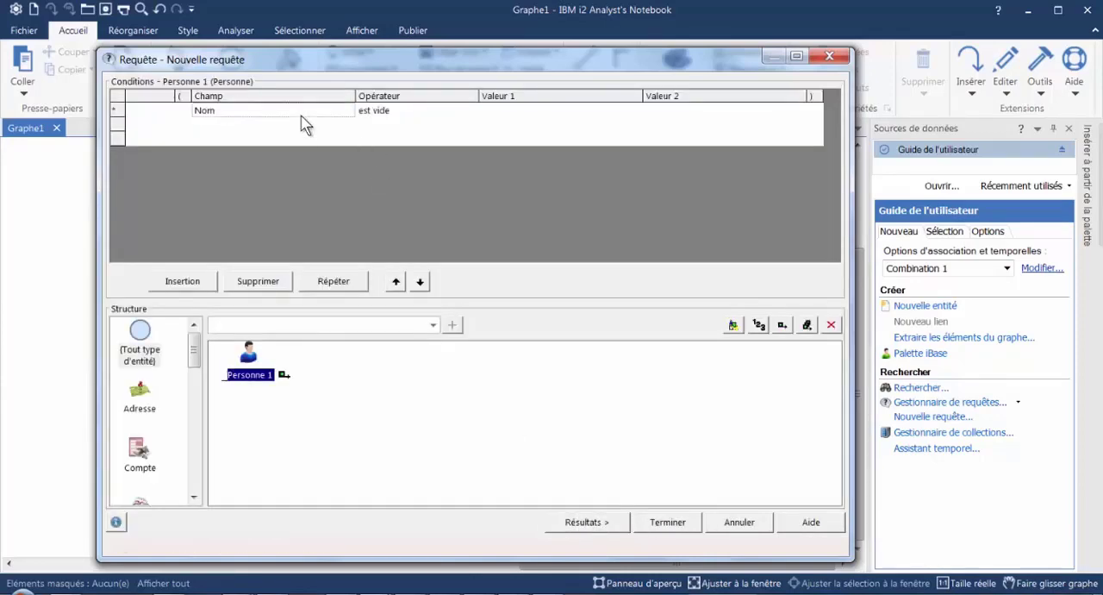
{"action": "left_click", "coordinate": [349, 110]}
{"action": "scroll", "coordinate": [245, 193], "scroll_direction": "up", "scroll_amount": 6}
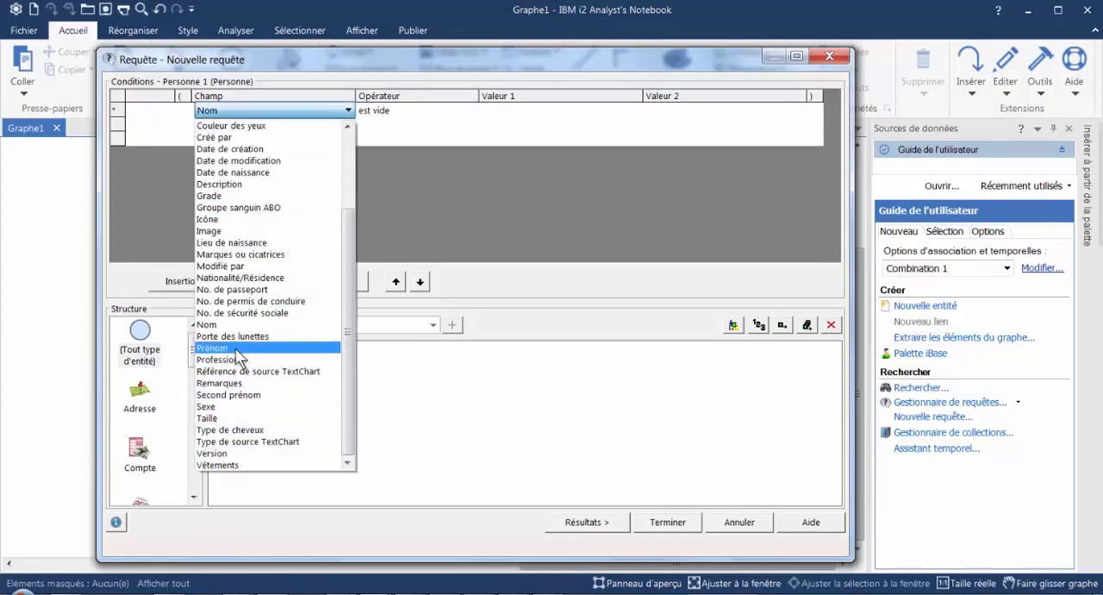
{"action": "left_click", "coordinate": [237, 359]}
{"action": "left_click", "coordinate": [591, 524]}
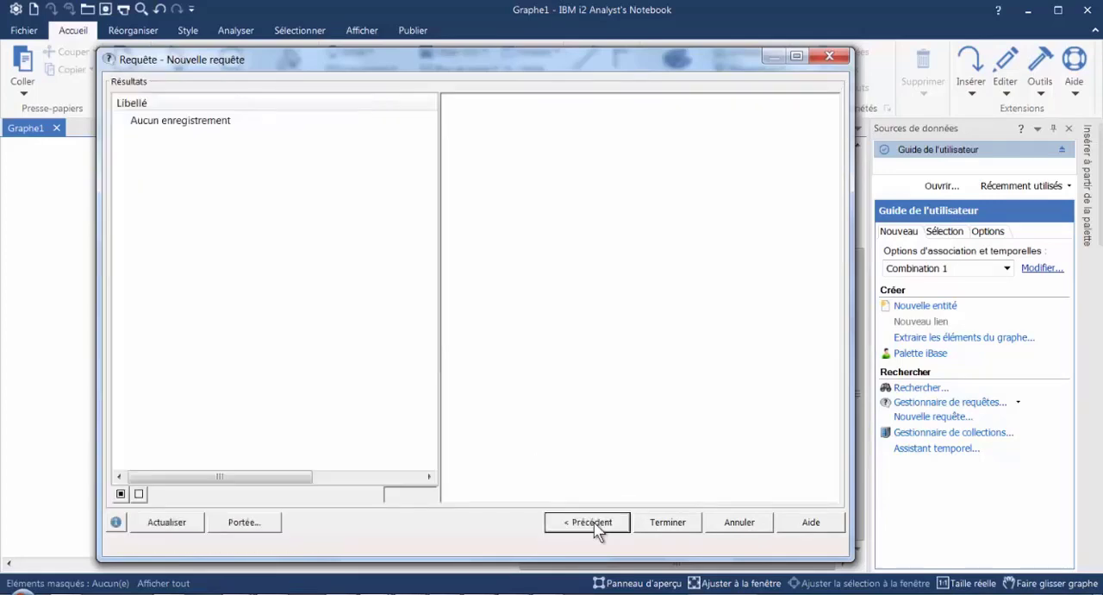
{"action": "left_click", "coordinate": [590, 522]}
- Set the condition's field back to Nom with the operator "finit par" and Valeur 1 ta, and check the matches
{"action": "left_click", "coordinate": [332, 112]}
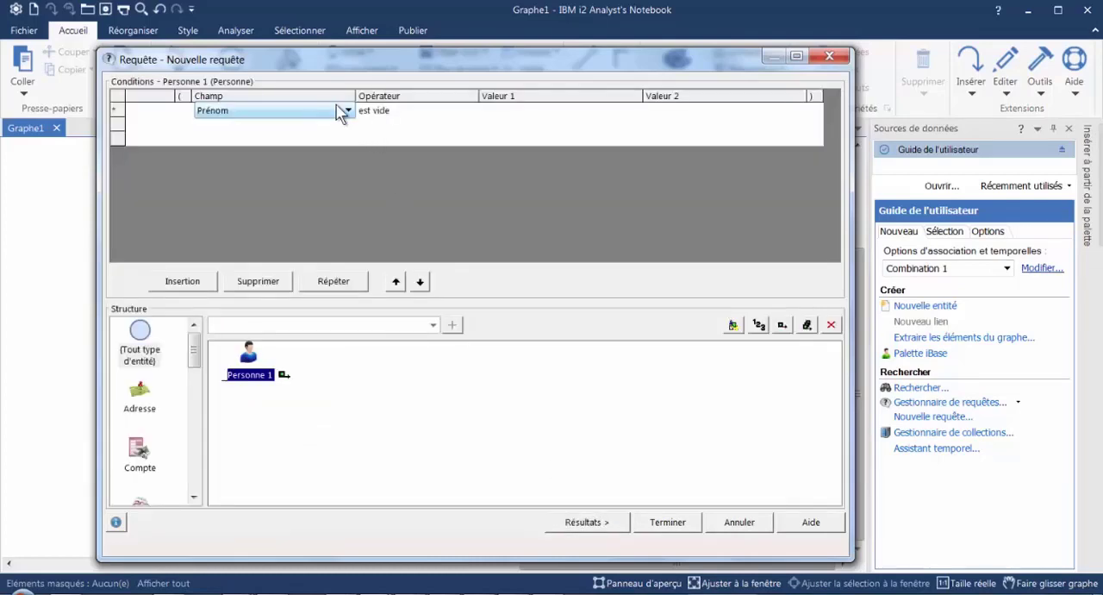
{"action": "left_click", "coordinate": [347, 112]}
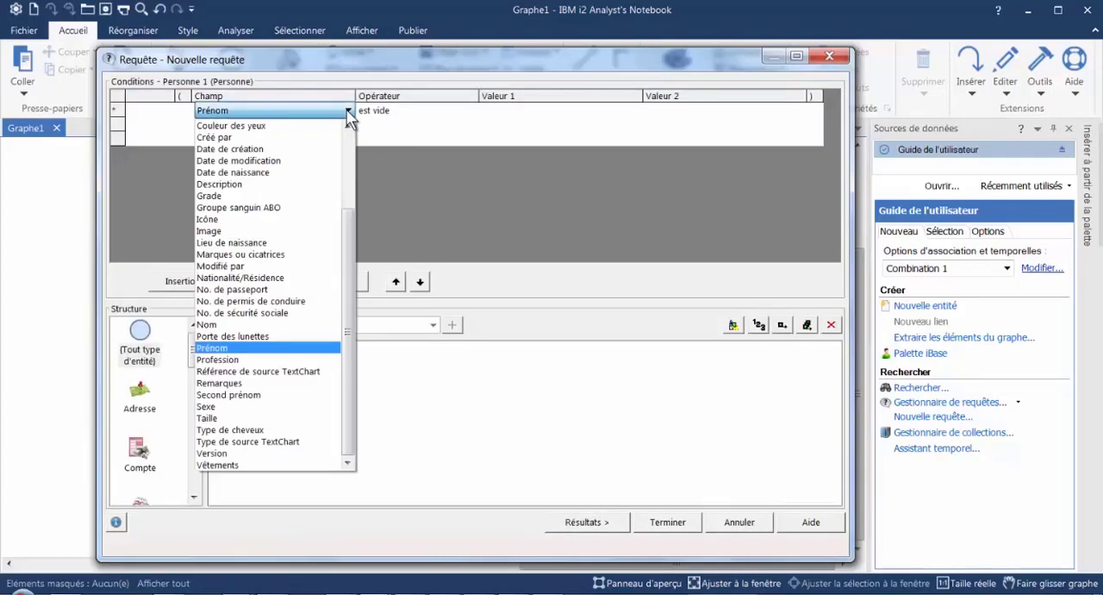
{"action": "left_click", "coordinate": [226, 325]}
{"action": "left_click", "coordinate": [467, 113]}
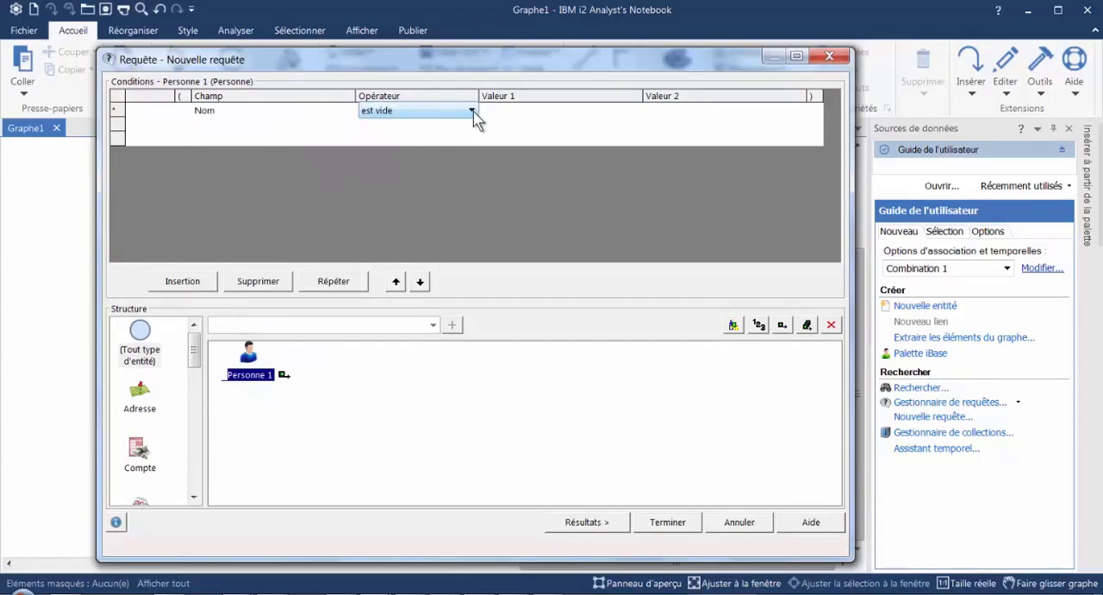
{"action": "left_click", "coordinate": [472, 112]}
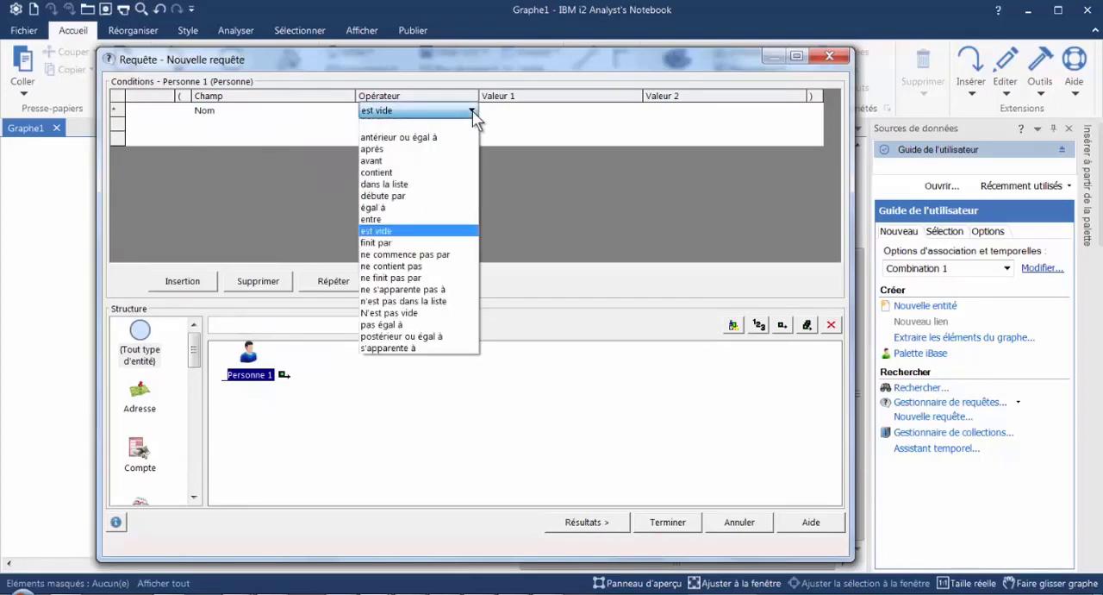
{"action": "left_click", "coordinate": [404, 242]}
{"action": "left_click", "coordinate": [516, 111]}
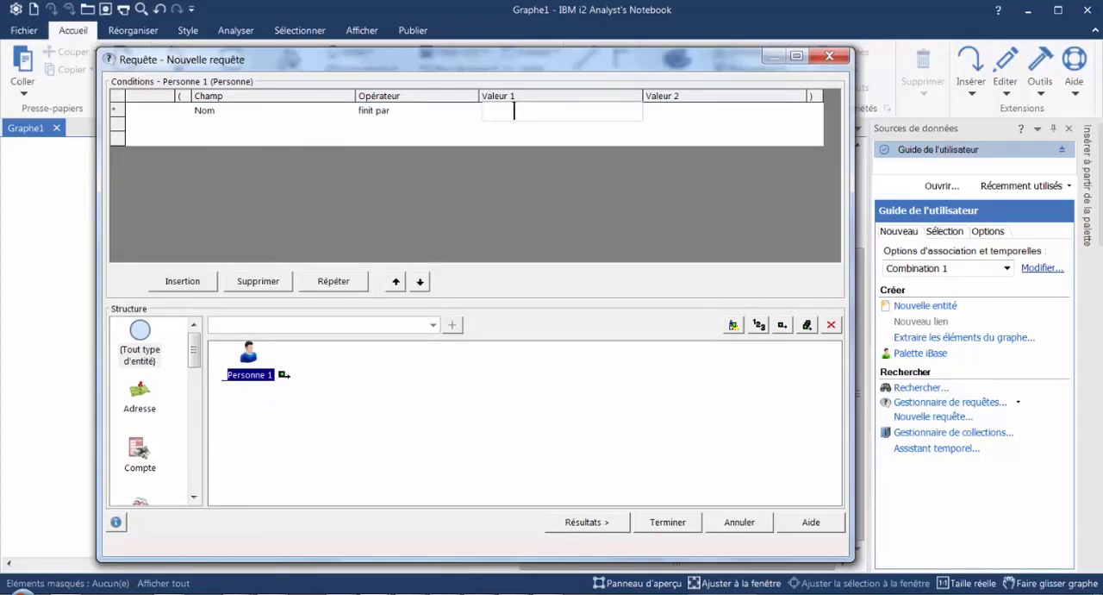
{"action": "left_click", "coordinate": [572, 522]}
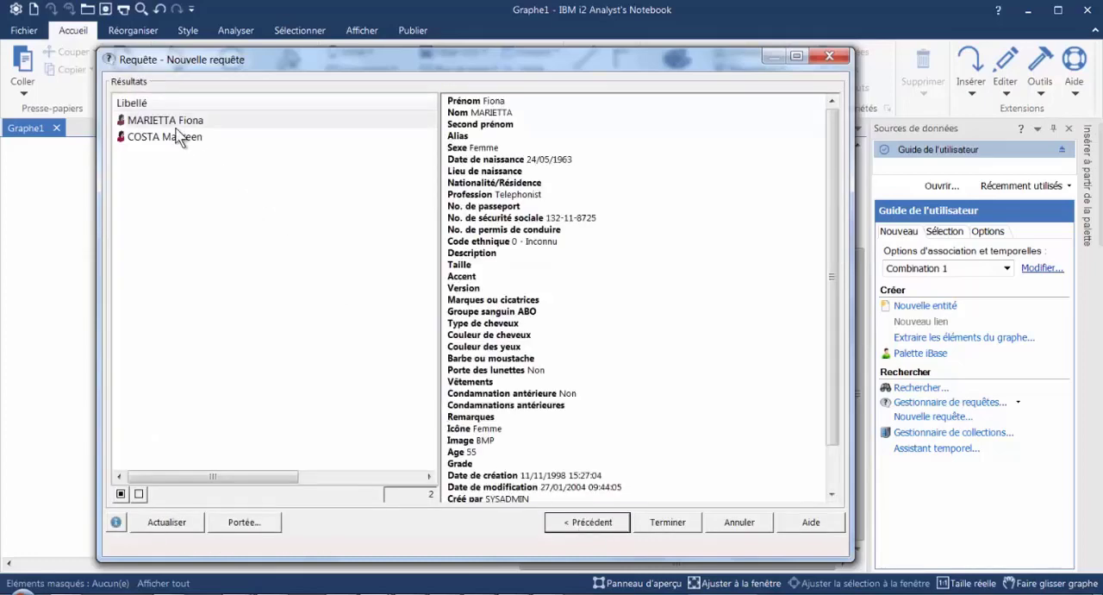
{"action": "left_click", "coordinate": [602, 524]}
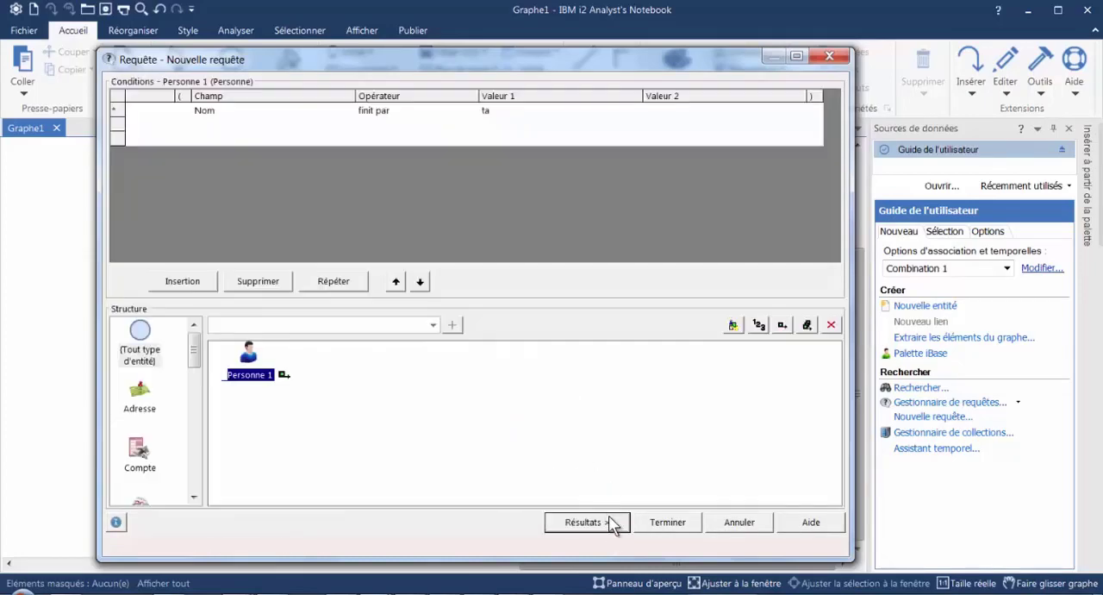
- Set the Nom condition's operator to "ne commence pas par" with C as Valeur 1
{"action": "left_click", "coordinate": [449, 113]}
{"action": "left_click", "coordinate": [472, 111]}
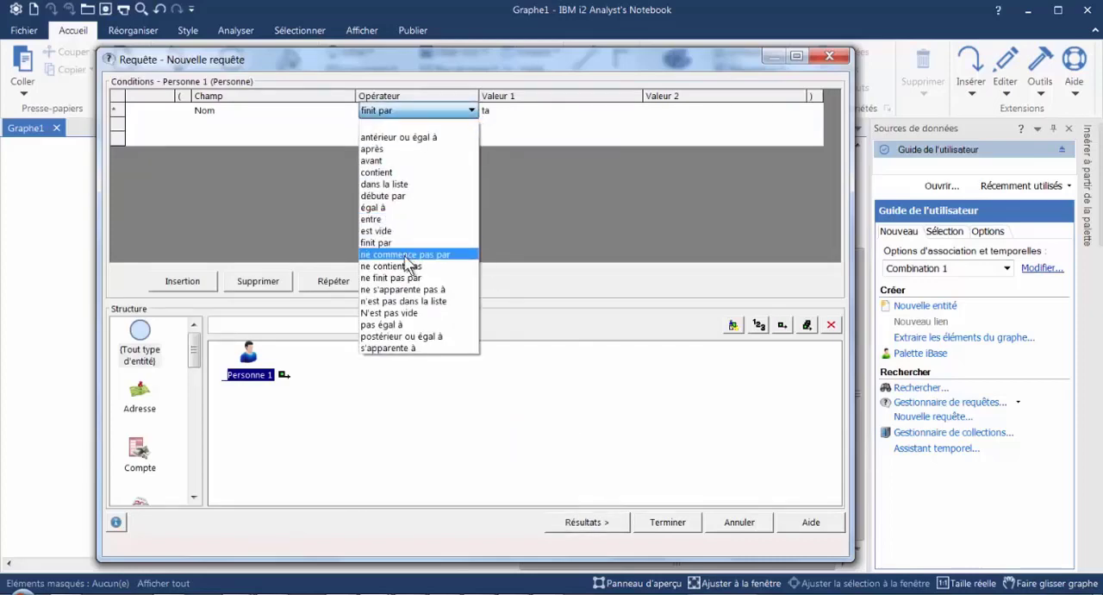
{"action": "left_click", "coordinate": [406, 257]}
{"action": "left_click", "coordinate": [522, 111]}
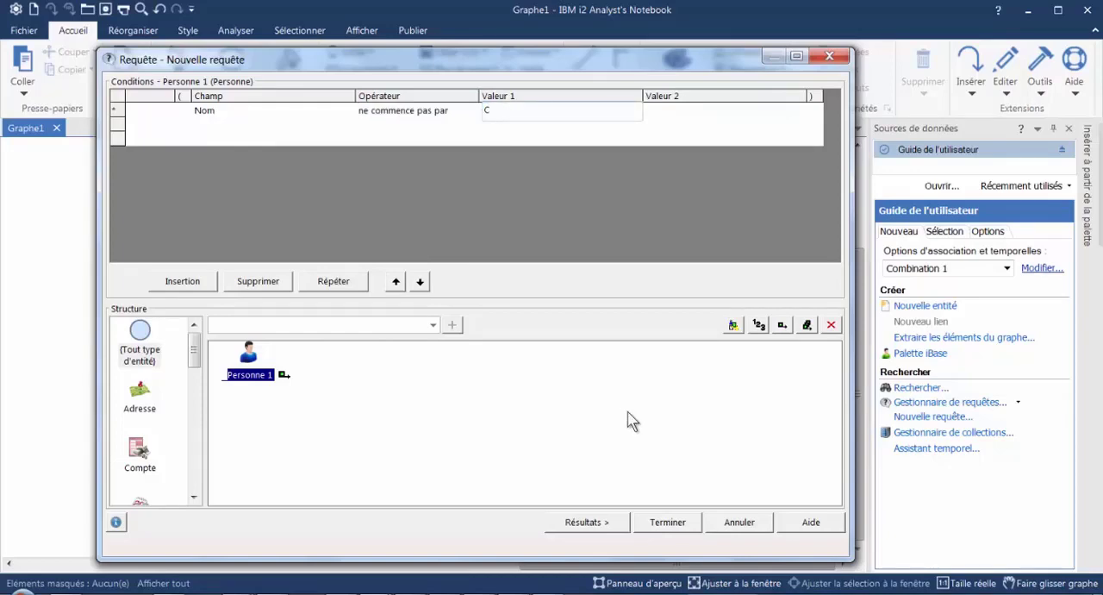
- Run the "ne commence pas par" query, sort the results by Libellé, and check where names starting with C would be listed
{"action": "left_click", "coordinate": [595, 521]}
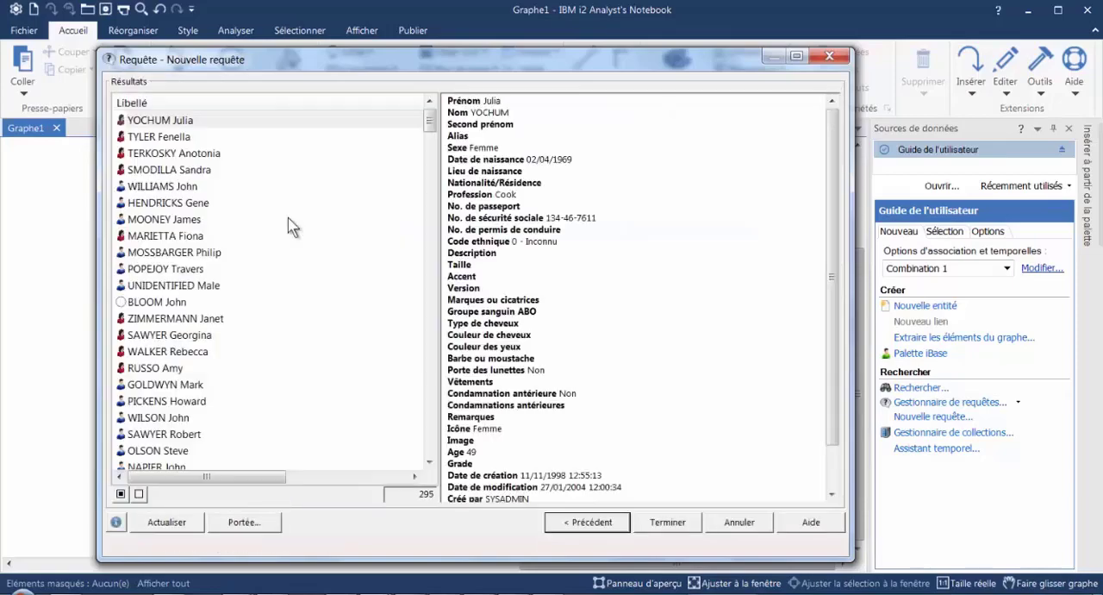
{"action": "left_click", "coordinate": [162, 105]}
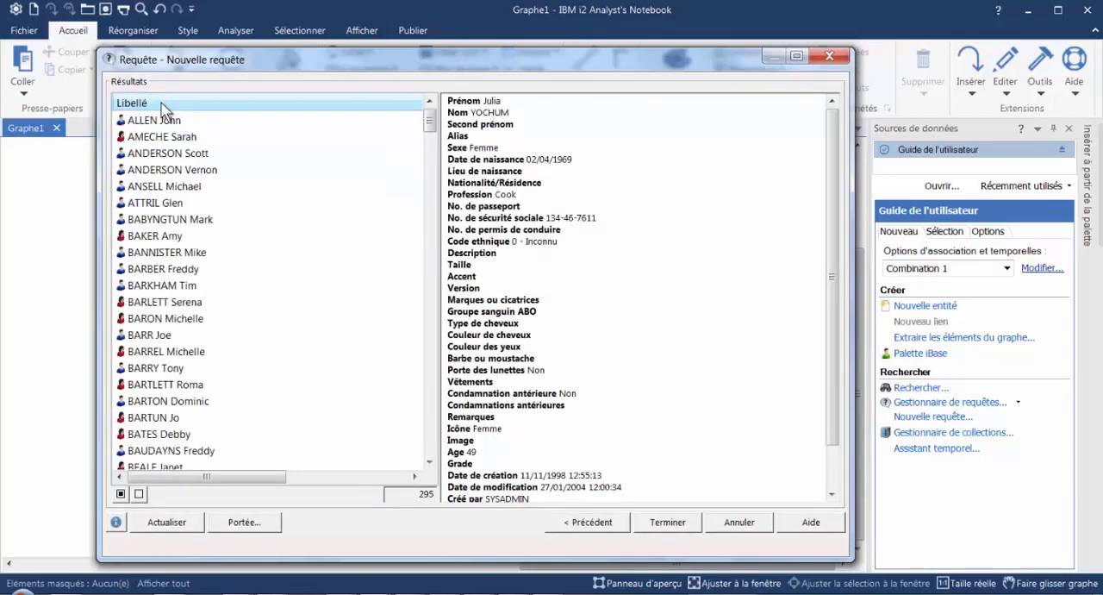
{"action": "left_click_drag", "start_coordinate": [430, 129], "coordinate": [430, 155]}
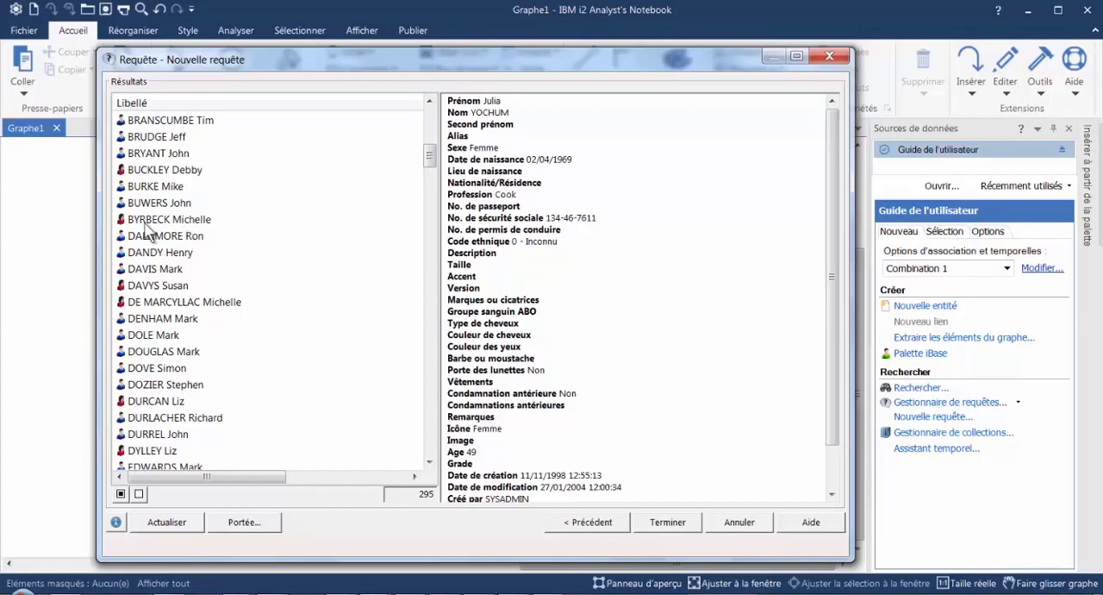
{"action": "left_click", "coordinate": [588, 523]}
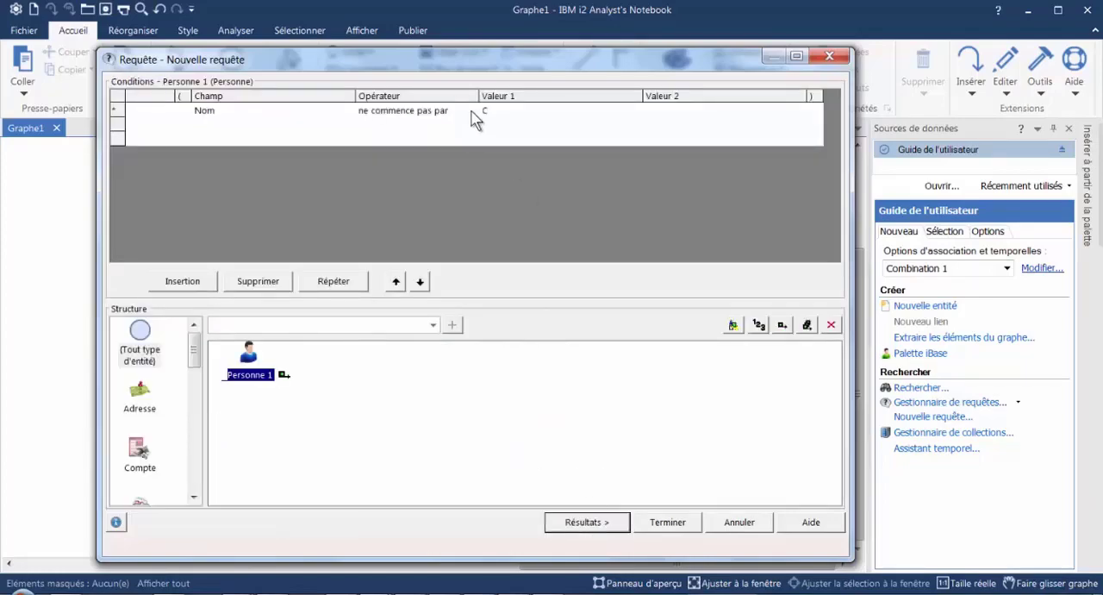
- Set the Nom condition to "ne contient pas" with Valeur 1 sa, check the query results, and return to the conditions
{"action": "left_click", "coordinate": [472, 111]}
{"action": "left_click", "coordinate": [472, 111]}
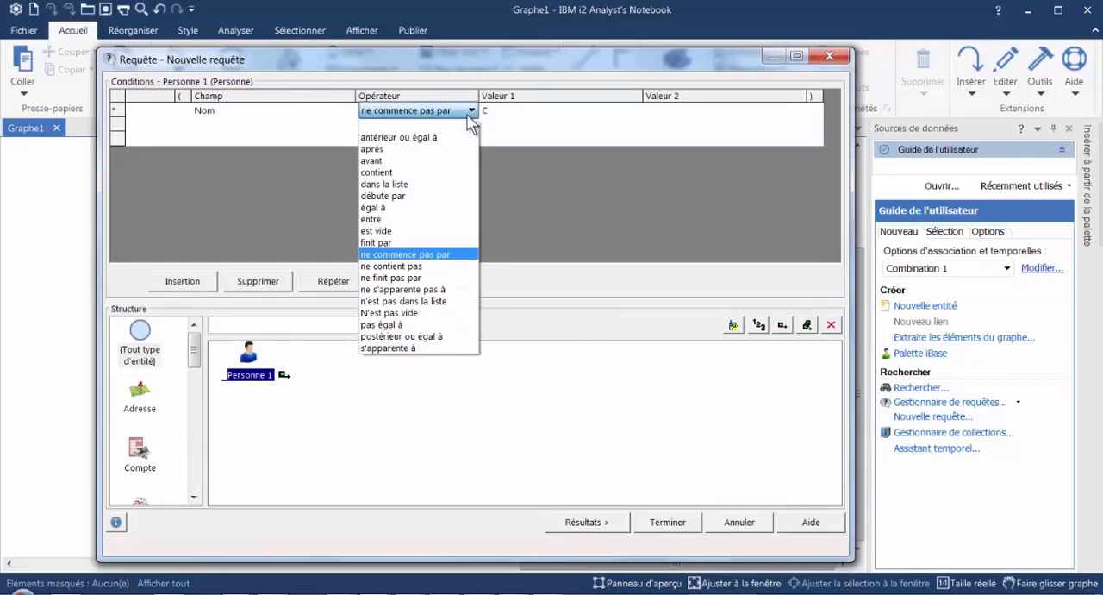
{"action": "left_click", "coordinate": [392, 273]}
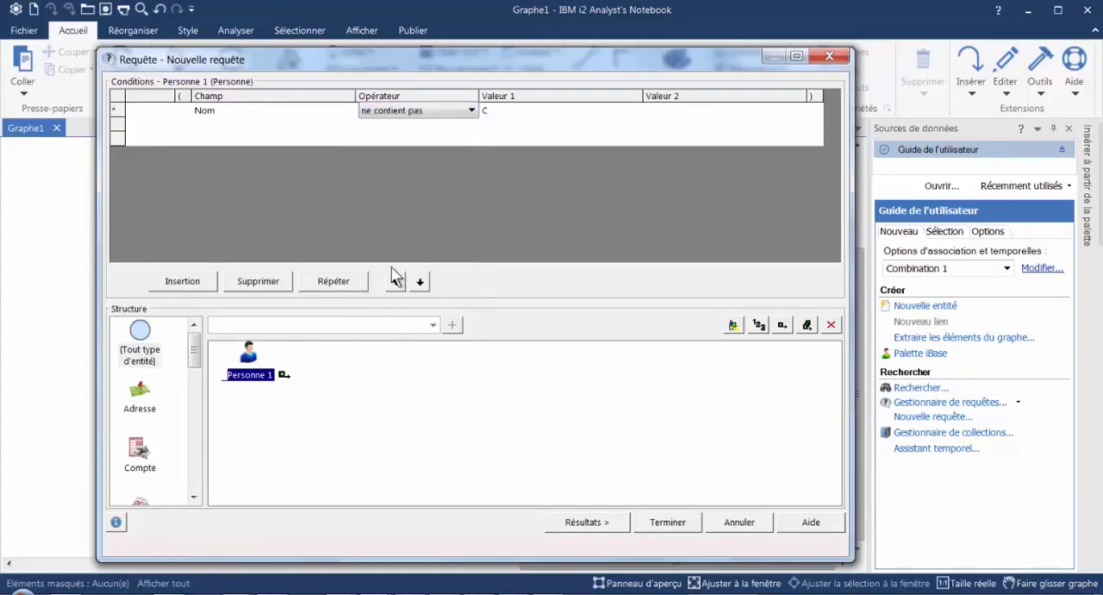
{"action": "left_click", "coordinate": [508, 110]}
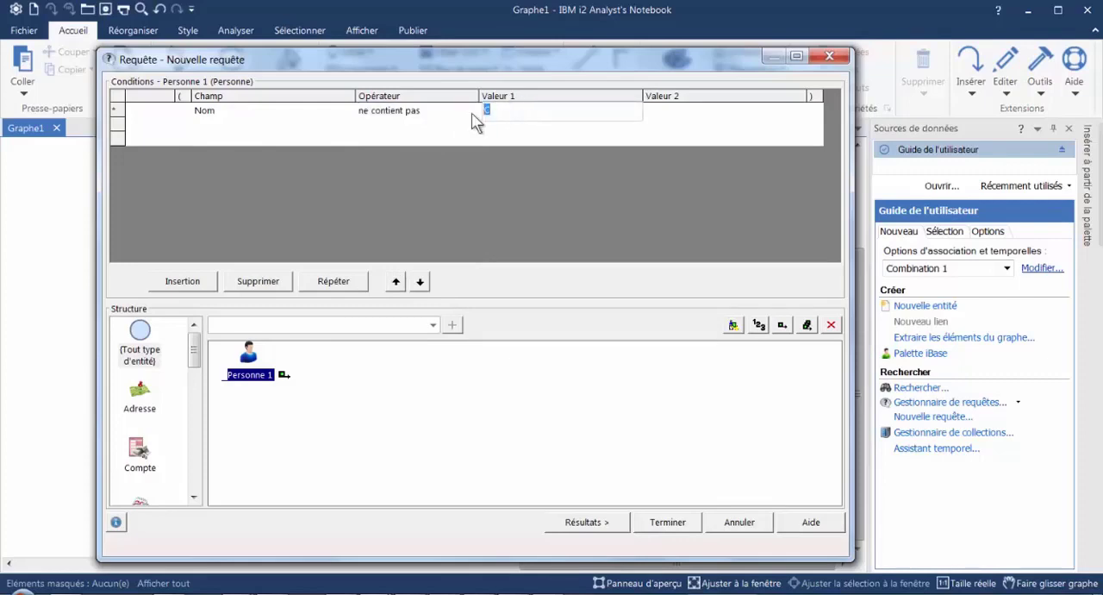
{"action": "type", "text": "sa"}
{"action": "left_click", "coordinate": [586, 522]}
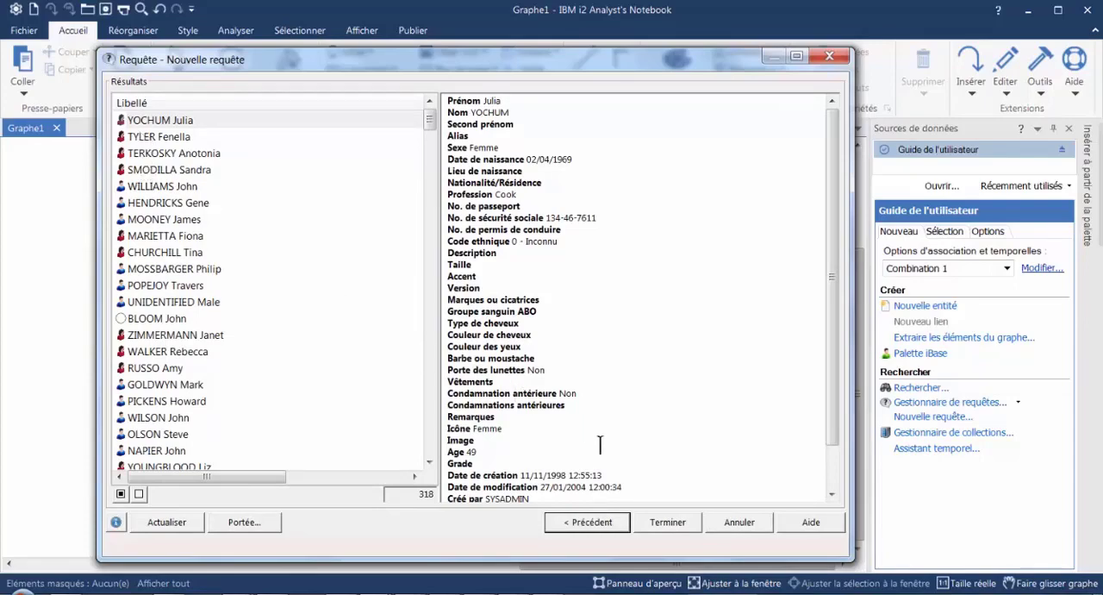
{"action": "left_click", "coordinate": [590, 523]}
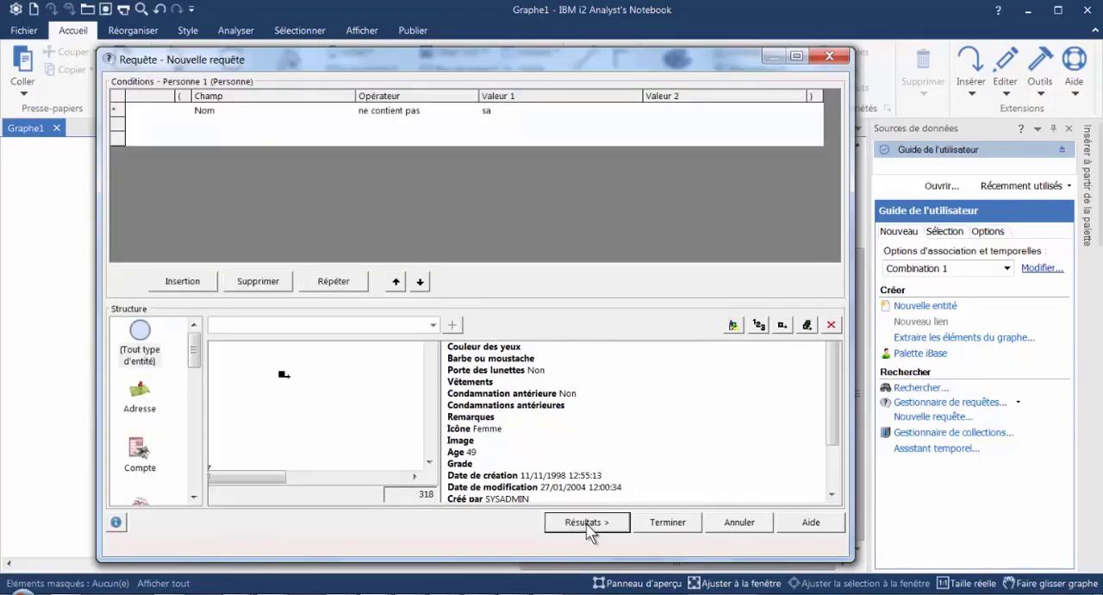
- Change the Nom condition's operator to "ne finit pas par"
{"action": "left_click", "coordinate": [468, 117]}
{"action": "left_click", "coordinate": [469, 114]}
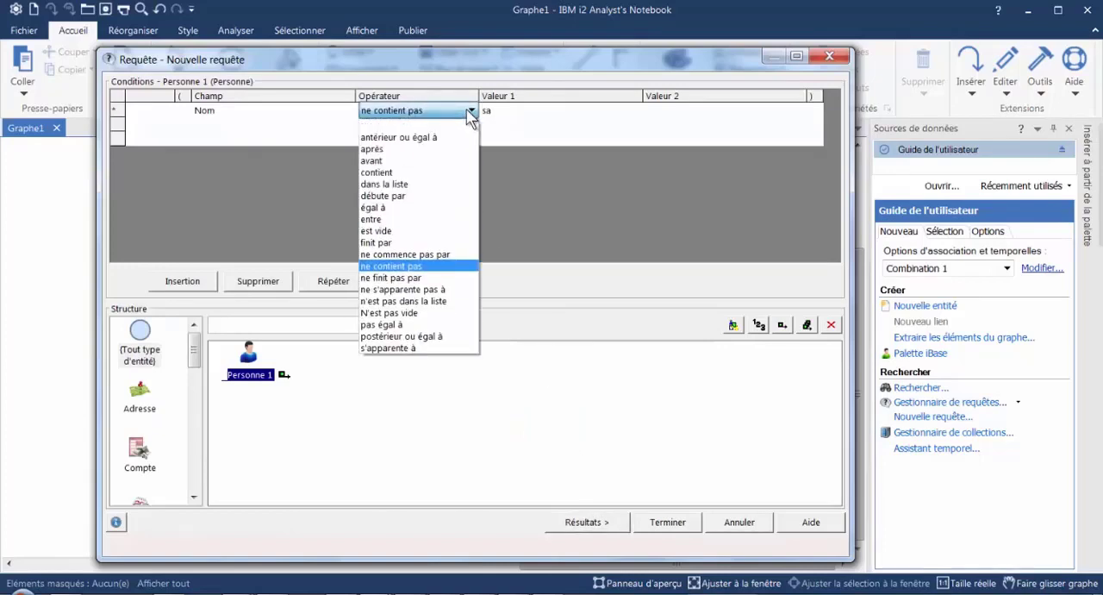
{"action": "left_click", "coordinate": [412, 278]}
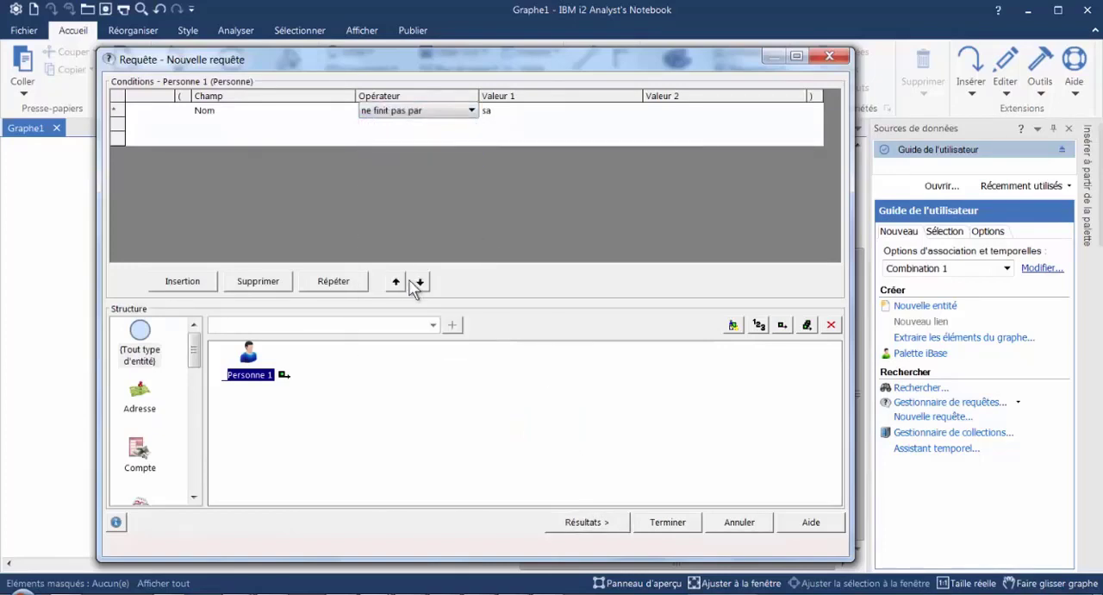
- Set the Nom condition to "égal à" with the wildcard value co*a, check the results, and return to the conditions
{"action": "left_click", "coordinate": [469, 112]}
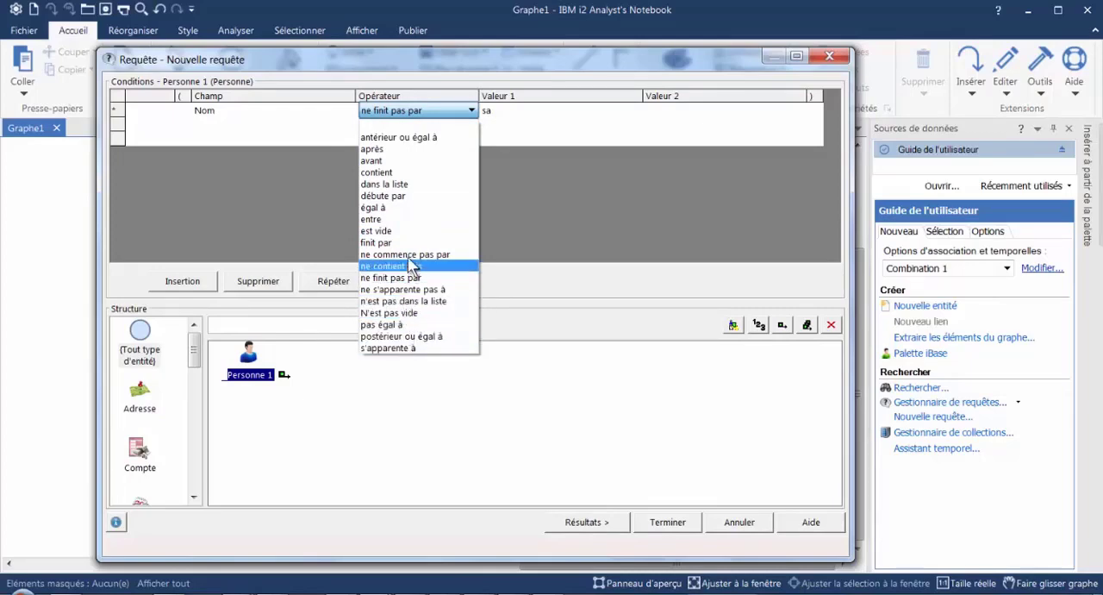
{"action": "left_click", "coordinate": [403, 208]}
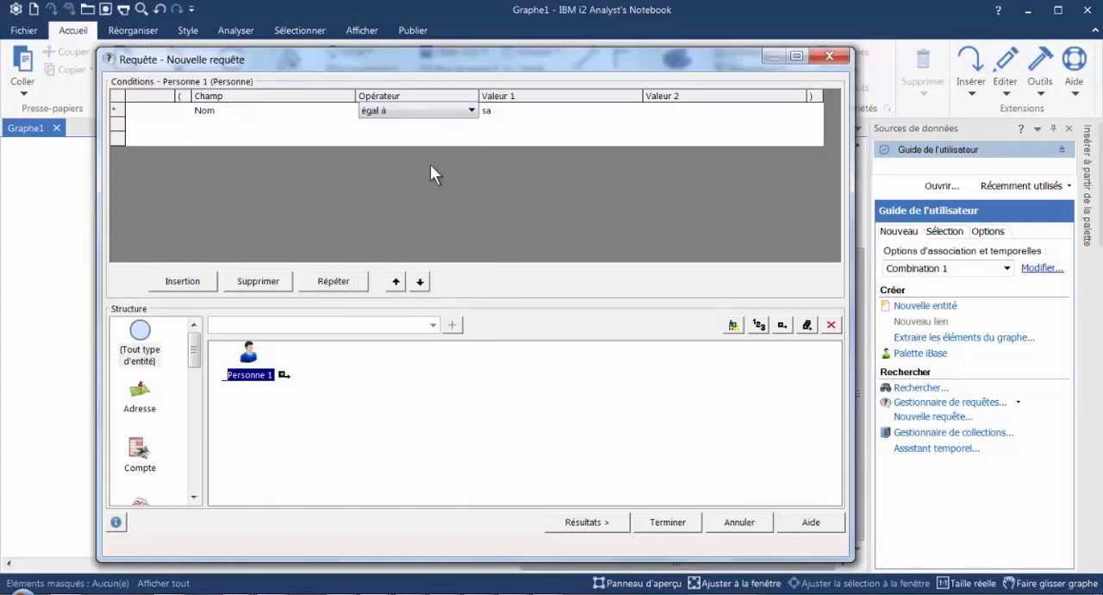
{"action": "left_click", "coordinate": [516, 111]}
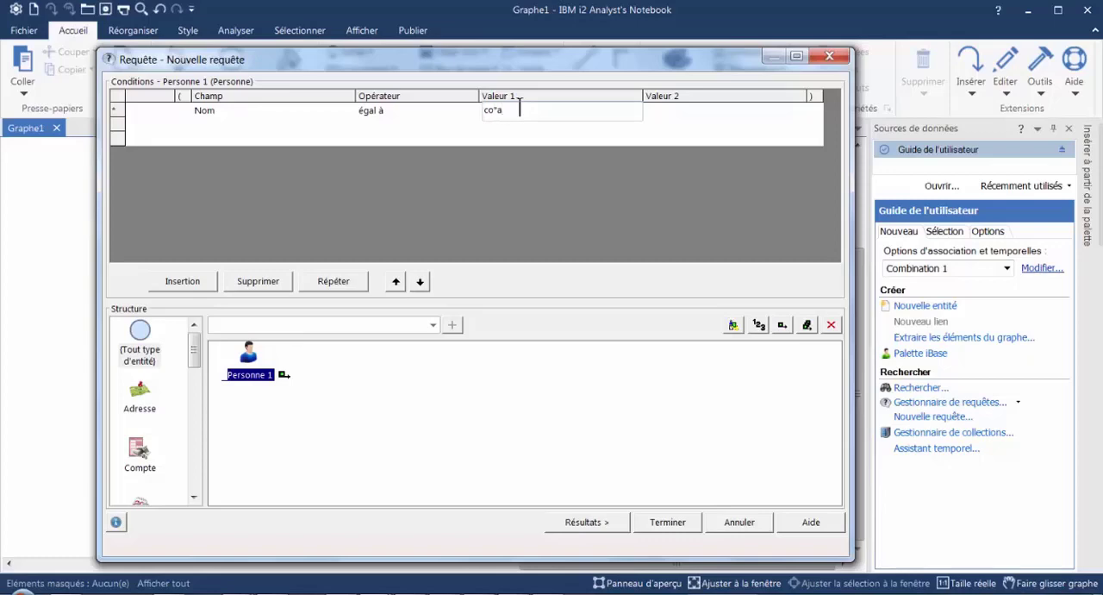
{"action": "left_click", "coordinate": [585, 530]}
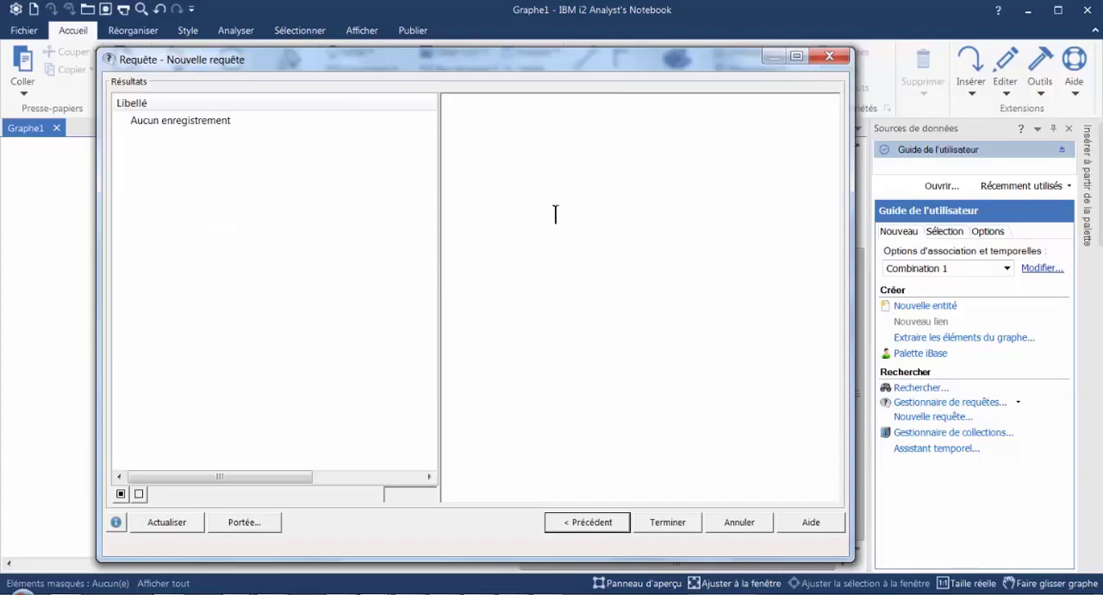
{"action": "left_click", "coordinate": [576, 524]}
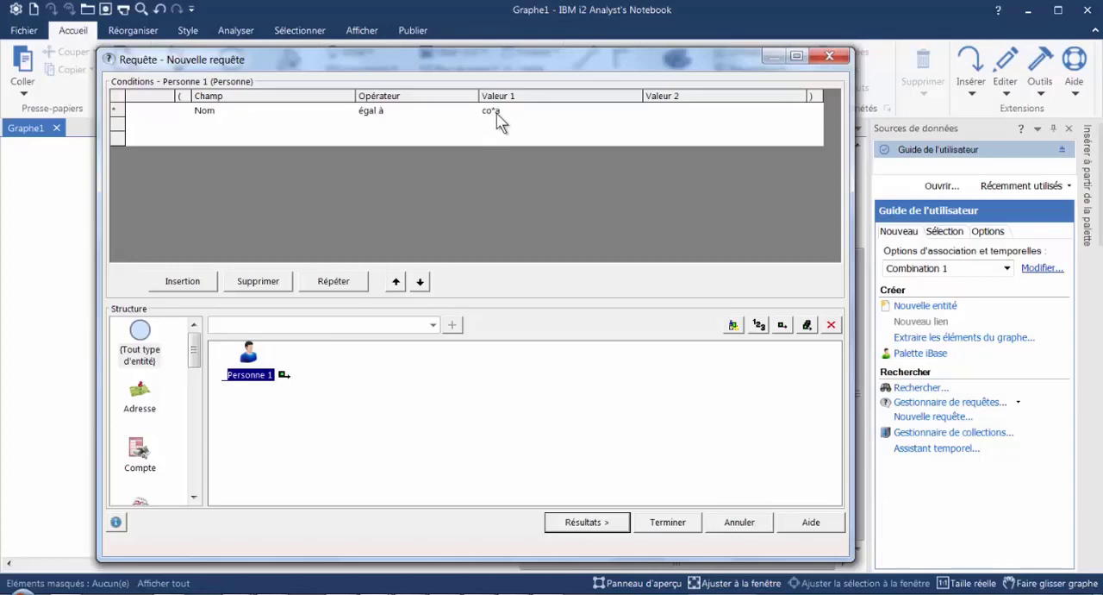
- Switch the operator to "s'apparente à" for the co*a pattern, check the matching records, and return to the conditions
{"action": "left_click", "coordinate": [444, 114]}
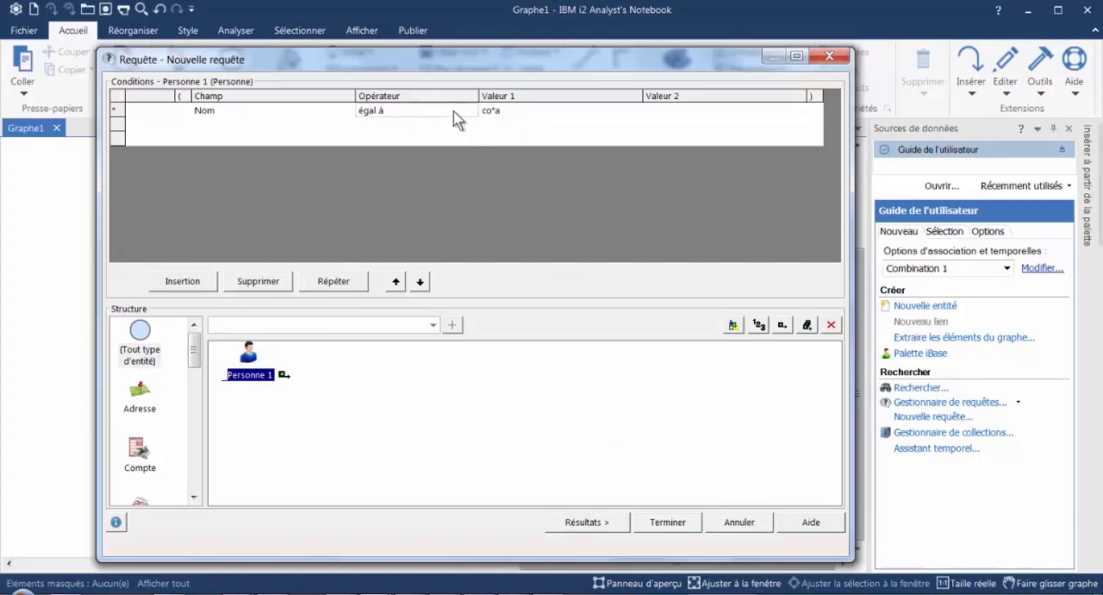
{"action": "left_click", "coordinate": [471, 112]}
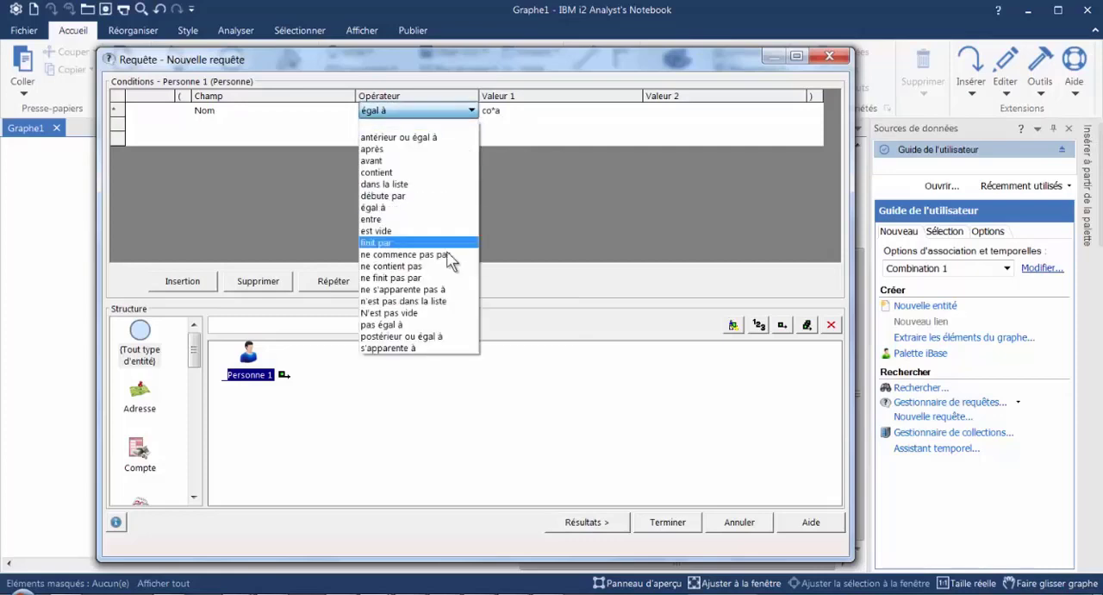
{"action": "left_click", "coordinate": [409, 347]}
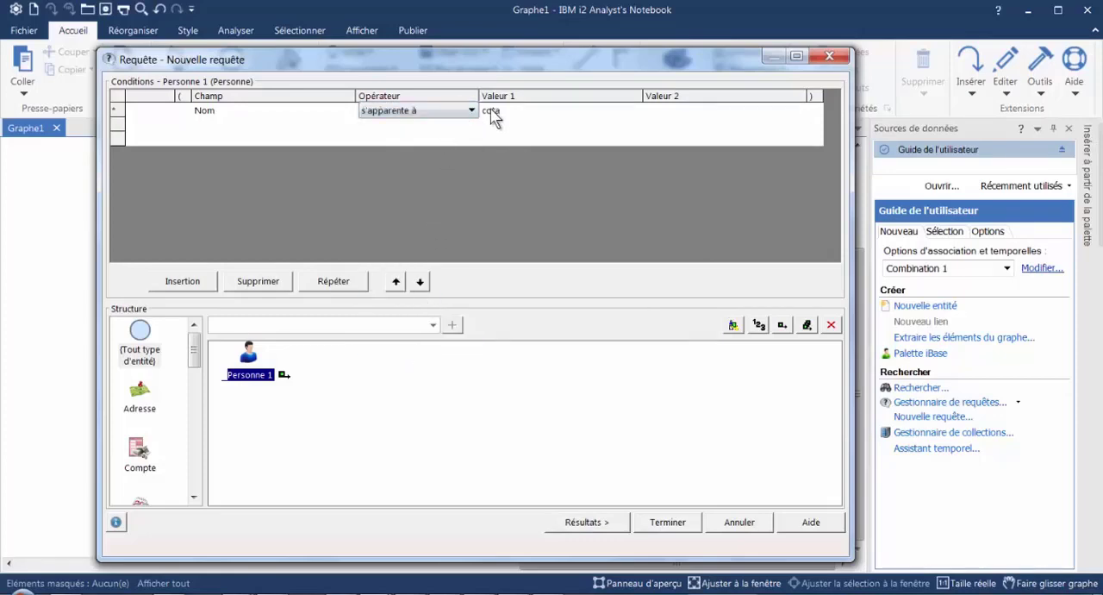
{"action": "left_click", "coordinate": [584, 522]}
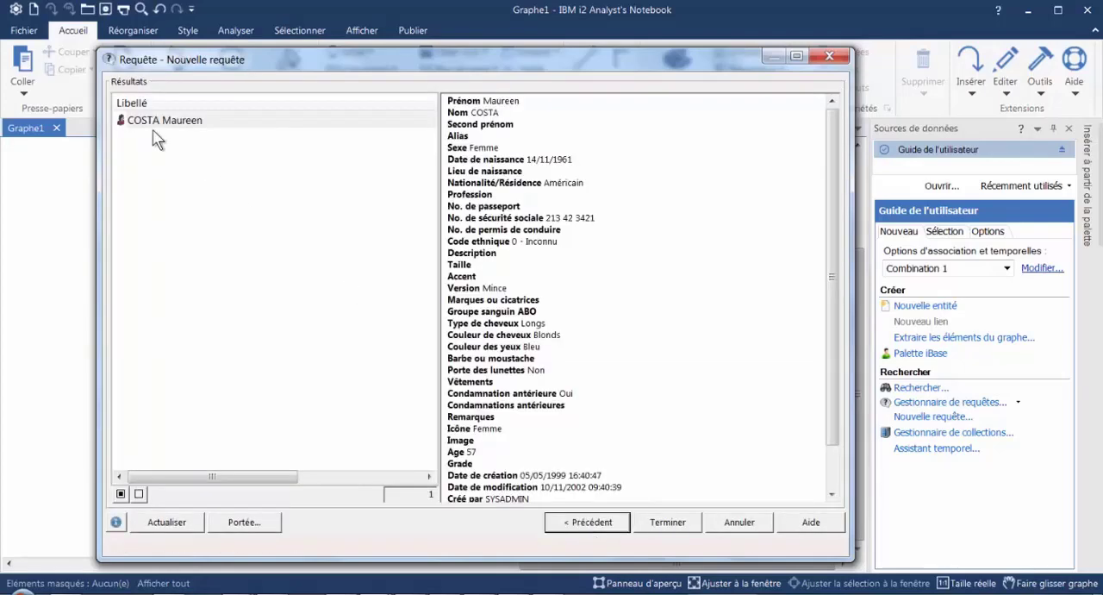
{"action": "left_click", "coordinate": [583, 526]}
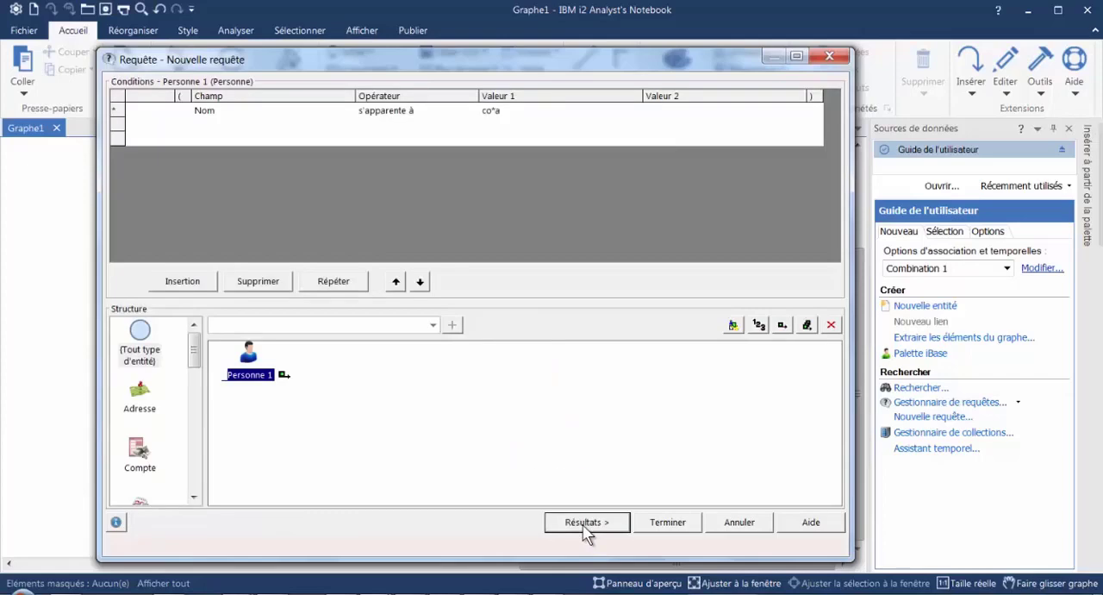
- Change Valeur 1 to the single-character wildcard pattern cos?a, check the matching records, and return to the conditions
{"action": "left_click", "coordinate": [496, 112]}
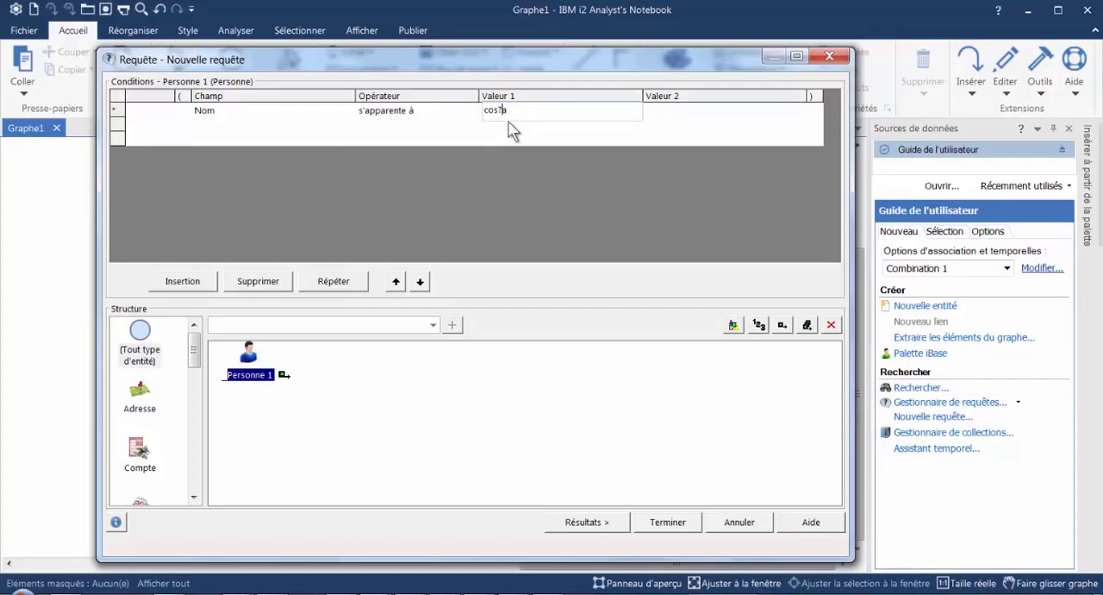
{"action": "left_click", "coordinate": [593, 522]}
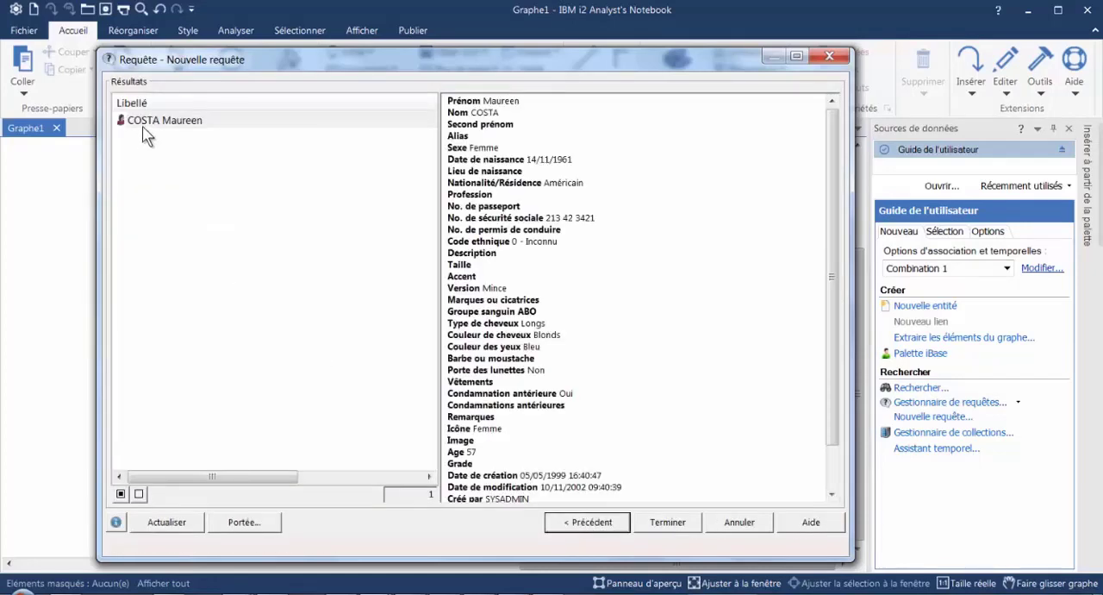
{"action": "left_click", "coordinate": [587, 523]}
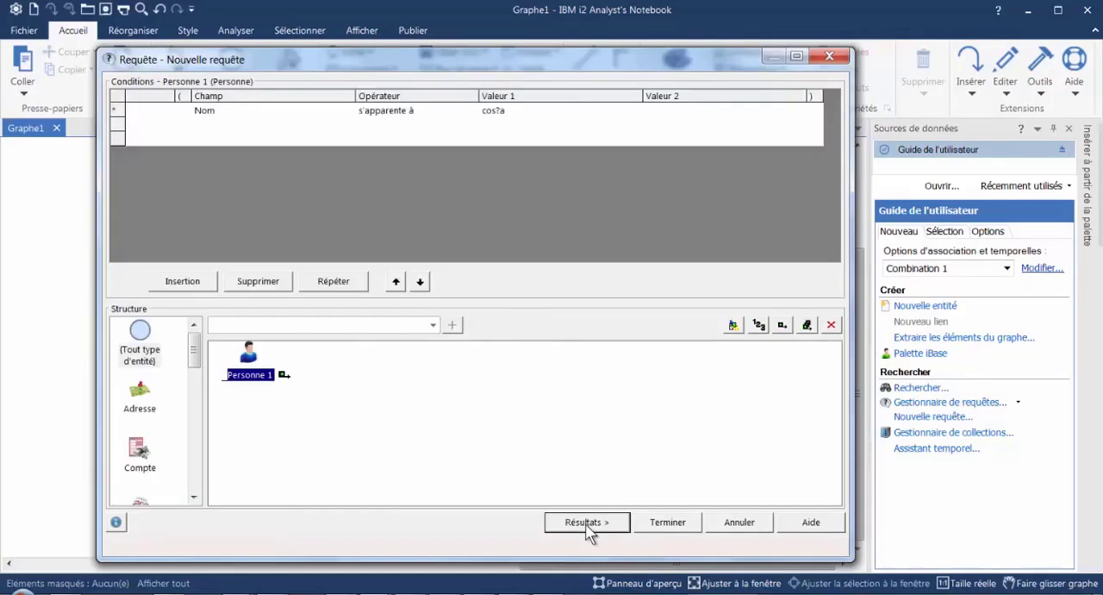
- Change the Nom condition's operator to "ne s'apparente pas à"
{"action": "left_click", "coordinate": [436, 111]}
{"action": "left_click", "coordinate": [471, 110]}
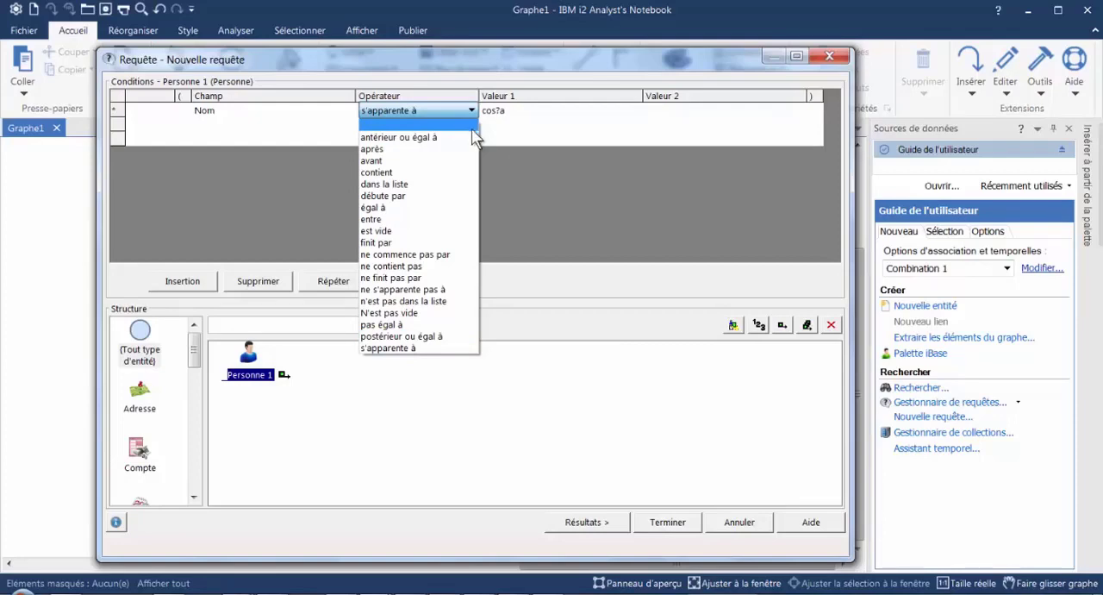
{"action": "left_click", "coordinate": [410, 291]}
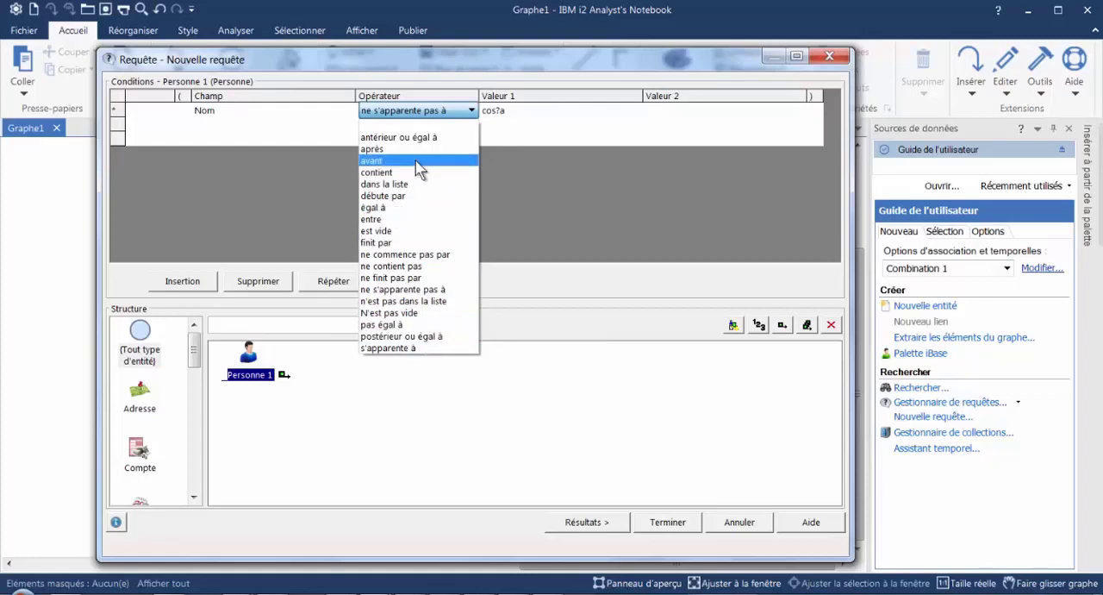
- Set the Nom condition to "postérieur ou égal à" with Valeur 1 R, and check the results sorted by Libellé
{"action": "left_click", "coordinate": [420, 337]}
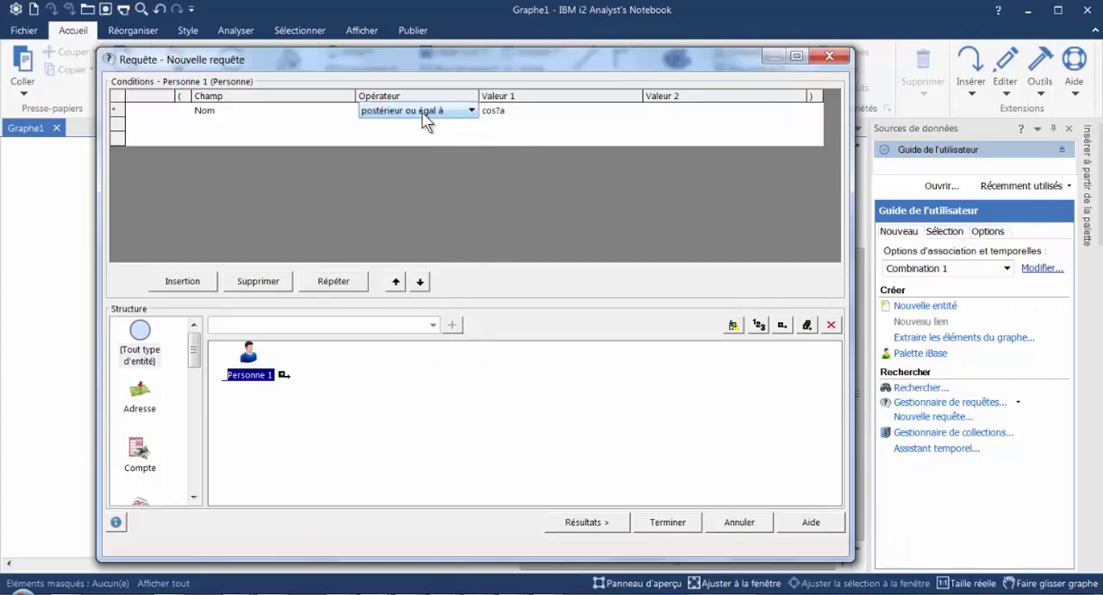
{"action": "left_click", "coordinate": [518, 117]}
{"action": "left_click_drag", "start_coordinate": [494, 112], "coordinate": [477, 108]}
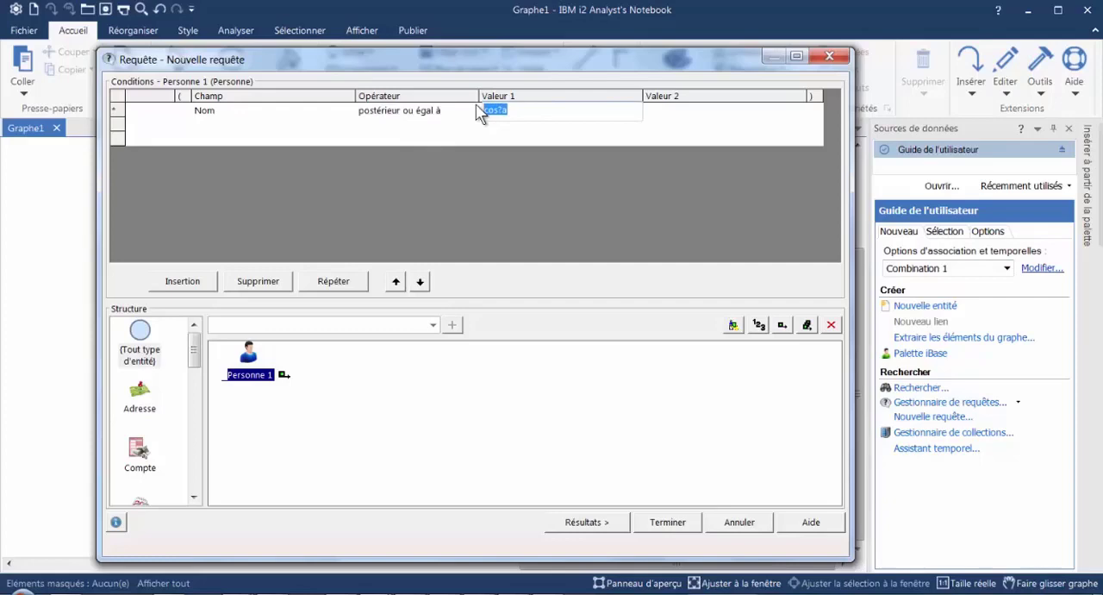
{"action": "type", "text": "R"}
{"action": "key", "text": "BackSpace"}
{"action": "left_click", "coordinate": [600, 524]}
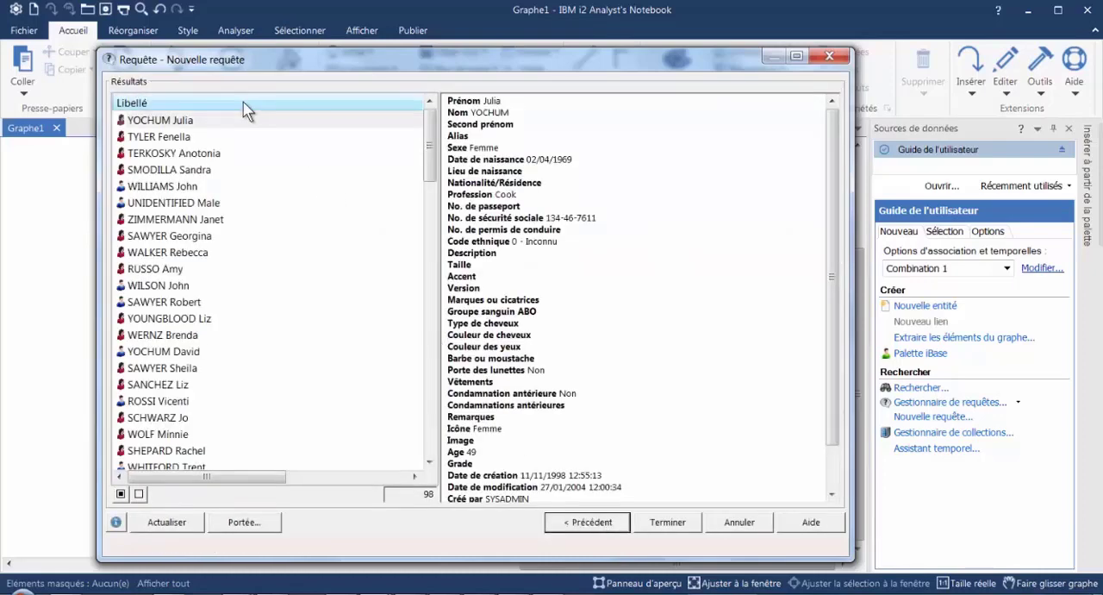
{"action": "left_click", "coordinate": [247, 103]}
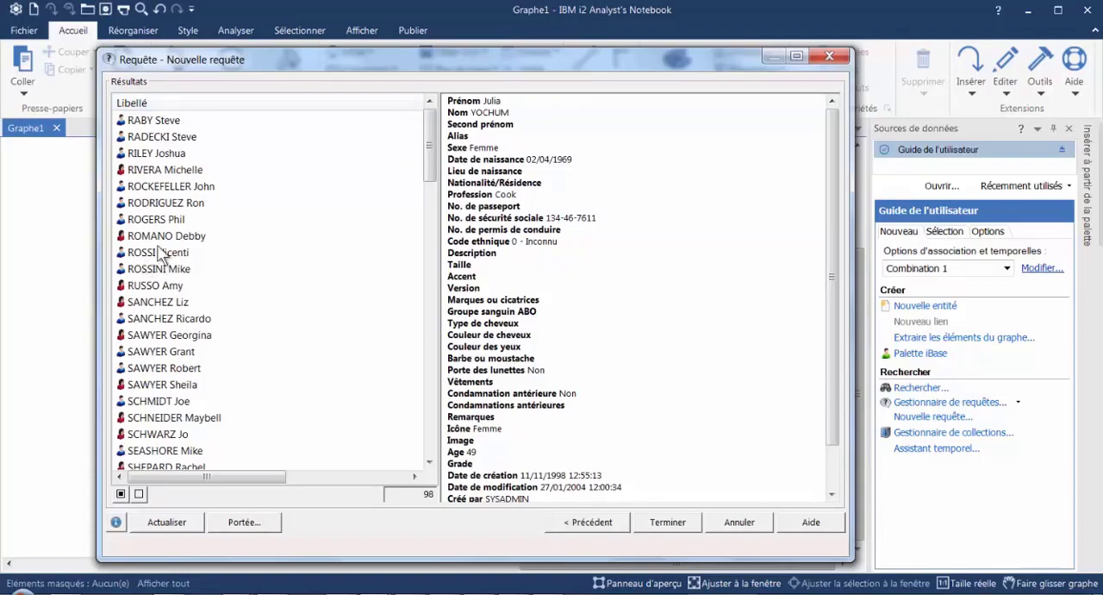
{"action": "left_click", "coordinate": [603, 527]}
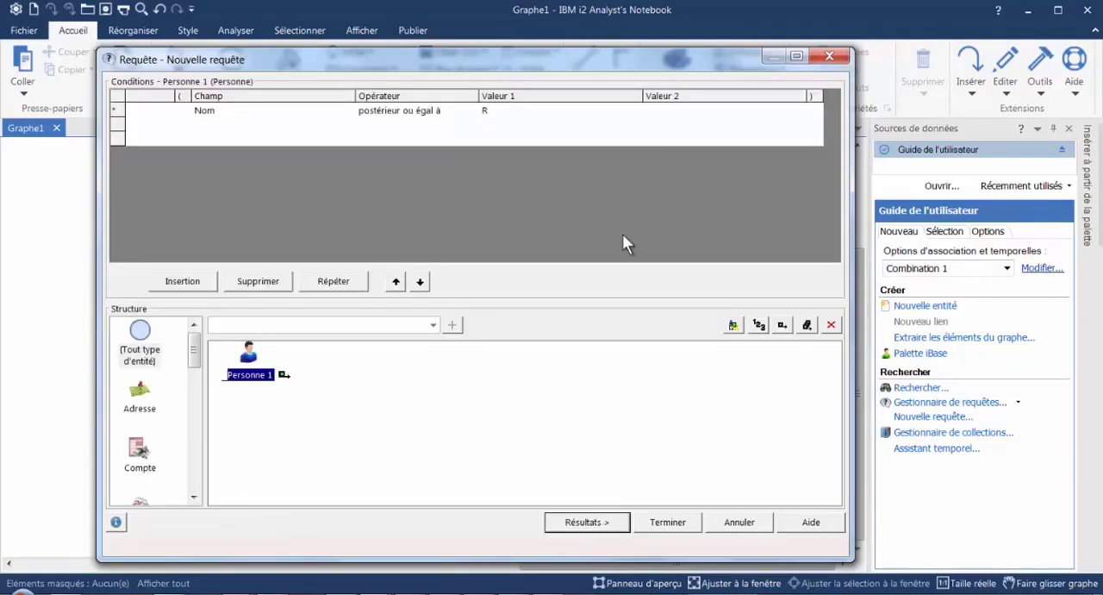
- Replace Valeur 1 with a full surname starting with R, and check the query results sorted by Libellé
{"action": "left_click", "coordinate": [555, 111]}
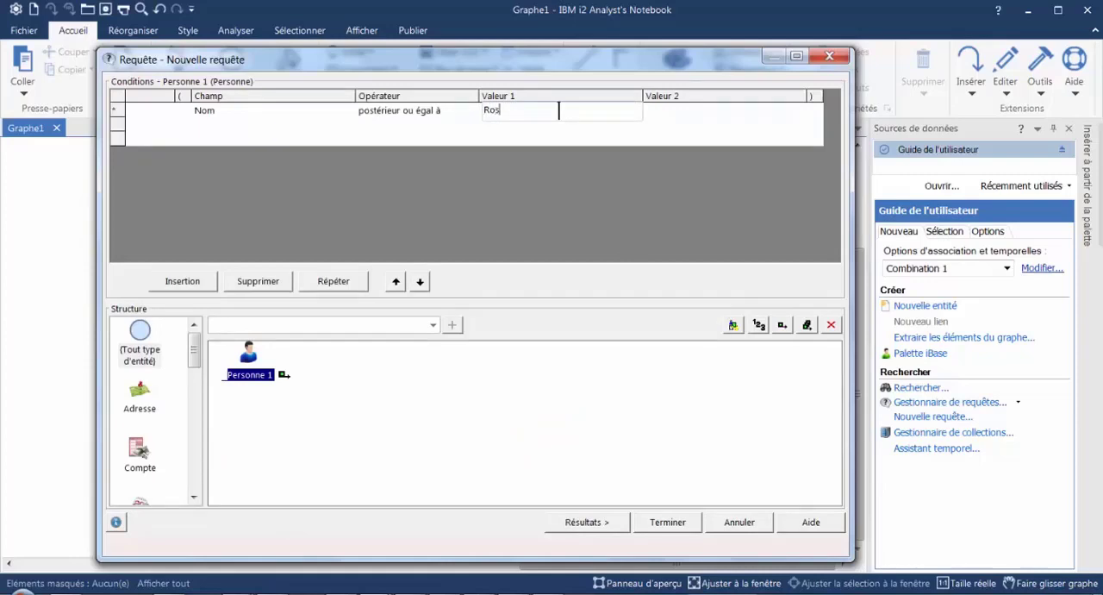
{"action": "type", "text": "ossi"}
{"action": "key", "text": "Tab"}
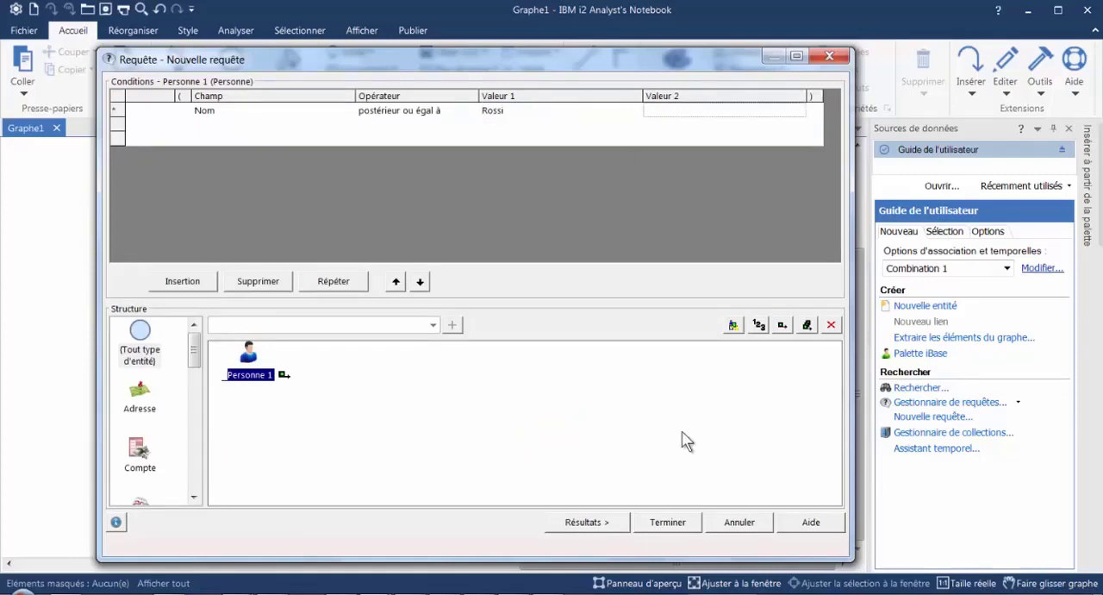
{"action": "left_click", "coordinate": [586, 522]}
{"action": "left_click", "coordinate": [175, 104]}
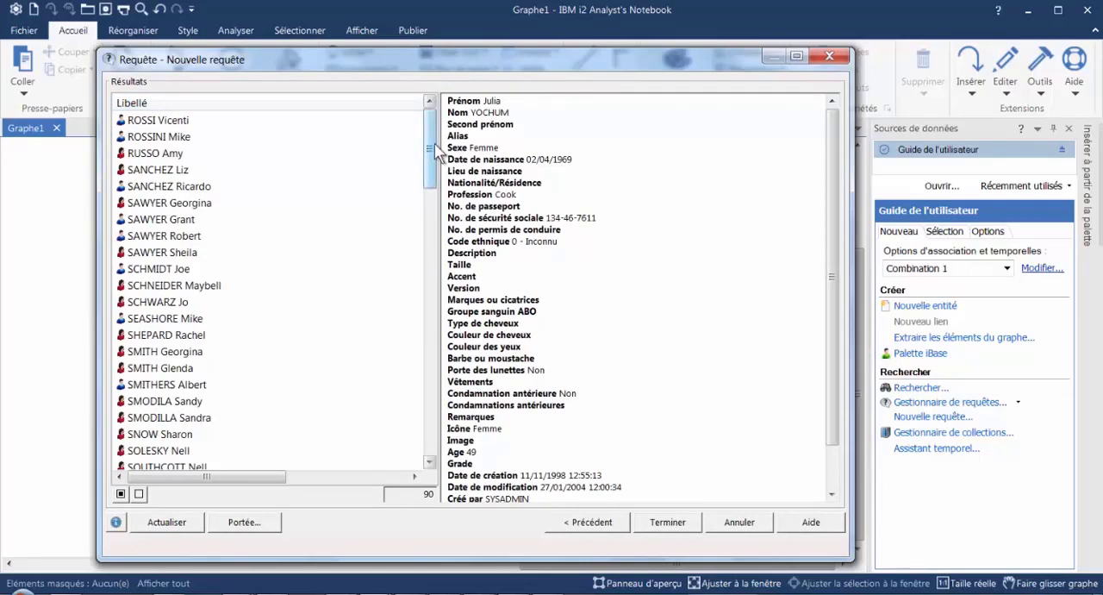
{"action": "left_click", "coordinate": [593, 521]}
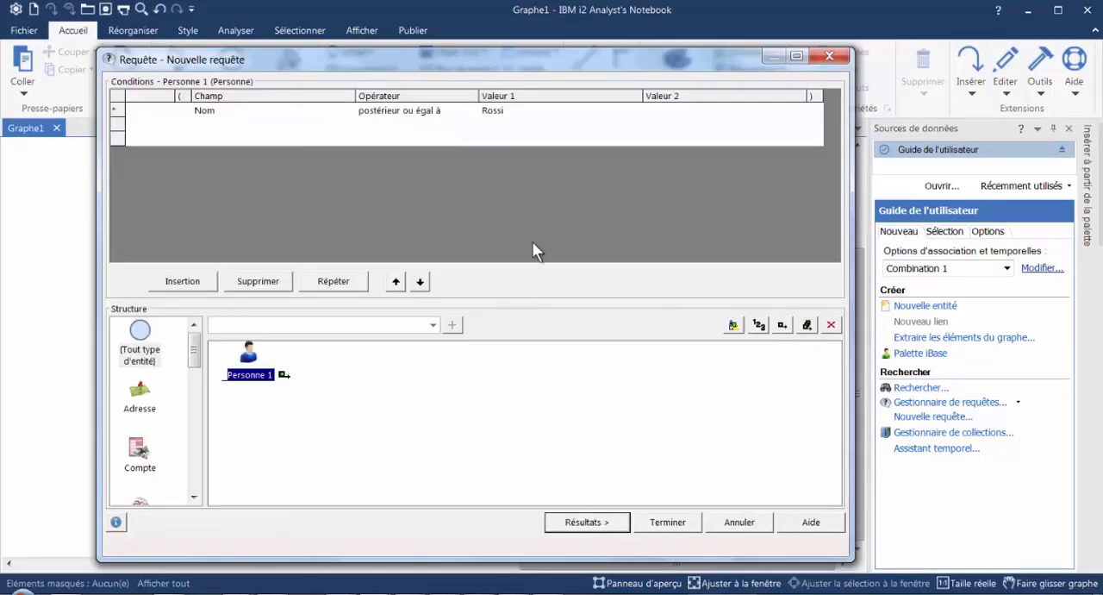
{"action": "left_click", "coordinate": [475, 114]}
{"action": "left_click", "coordinate": [472, 110]}
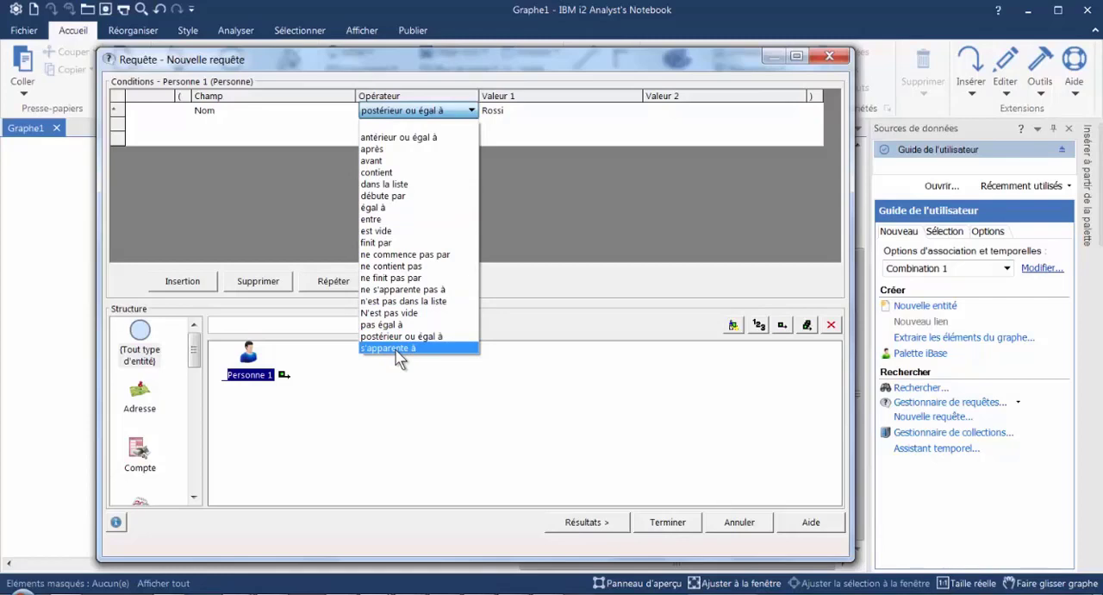
{"action": "left_click", "coordinate": [520, 308]}
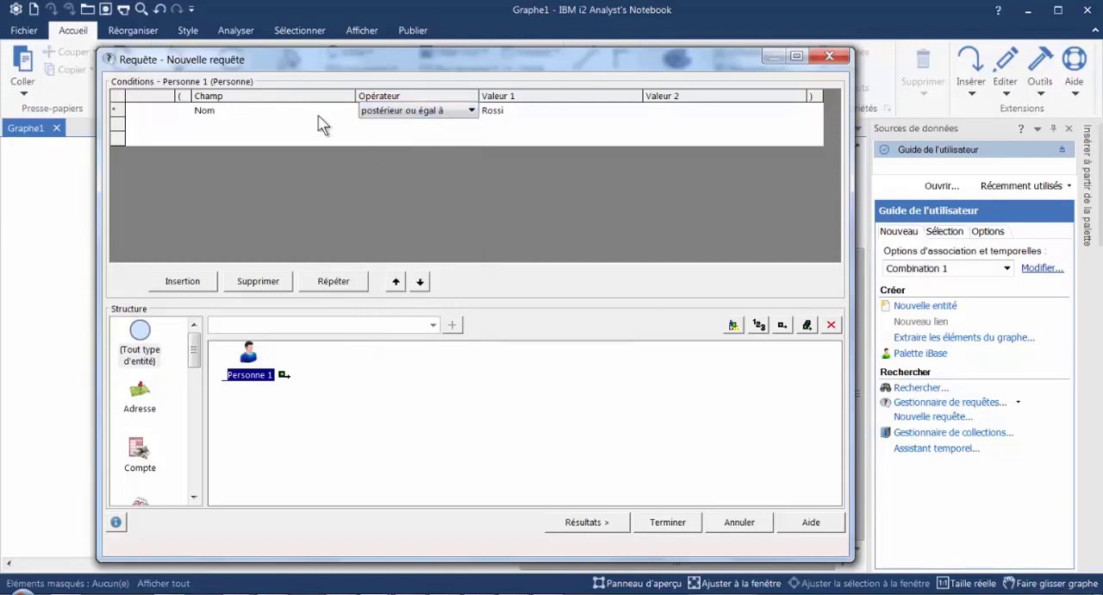
{"action": "left_click", "coordinate": [472, 112]}
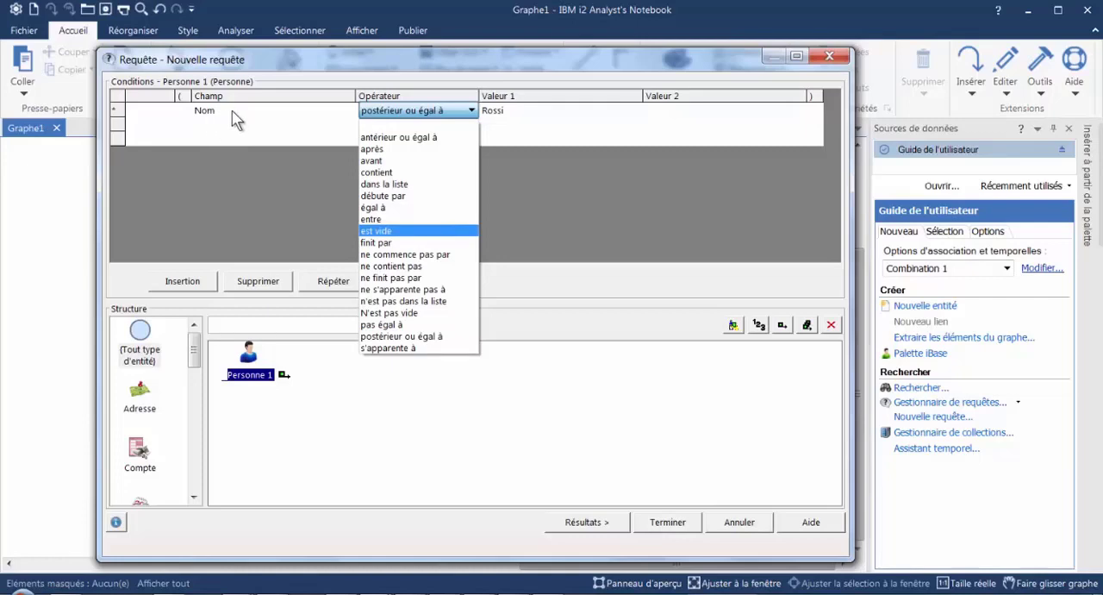
- Change the condition's field from Nom to Date de naissance
{"action": "left_click", "coordinate": [311, 115]}
{"action": "left_click", "coordinate": [349, 111]}
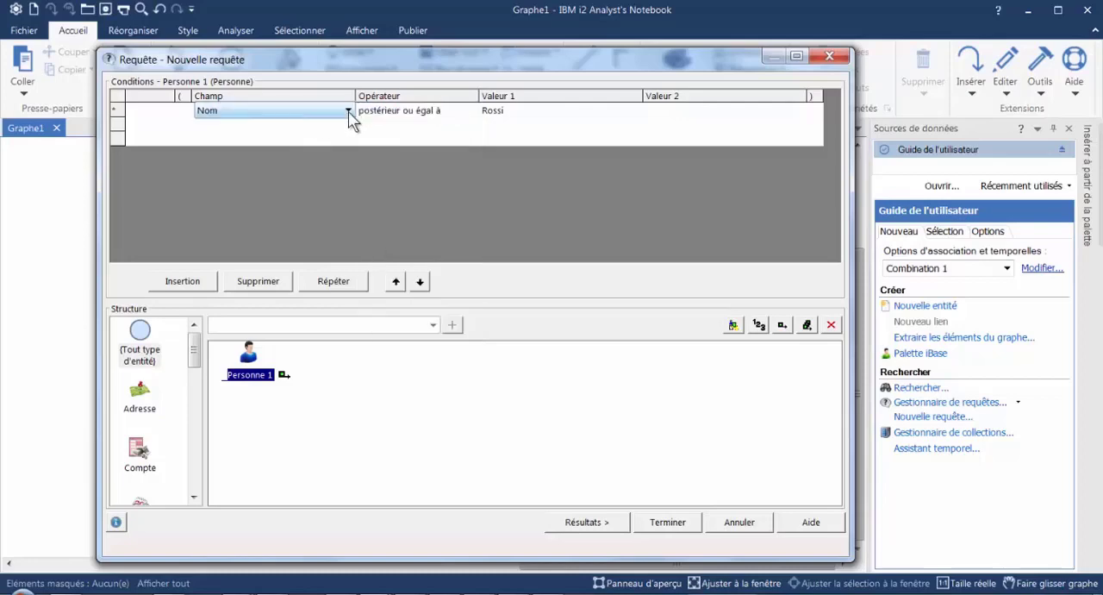
{"action": "left_click", "coordinate": [349, 112]}
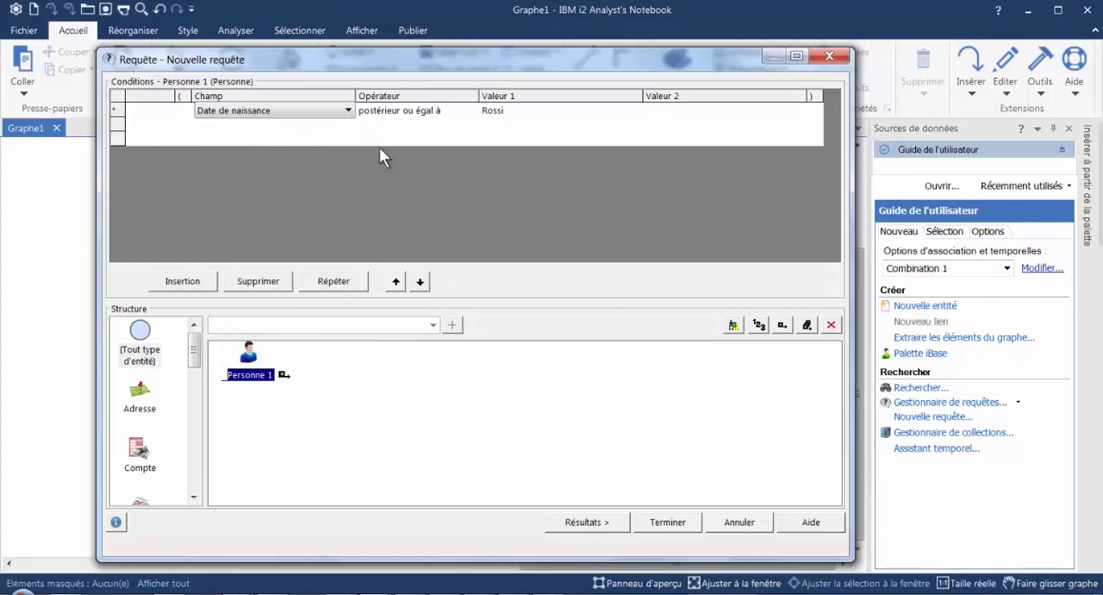
- Set the Date de naissance condition's operator to "après" and Valeur 1 to 01/01/1980
{"action": "left_click", "coordinate": [457, 116]}
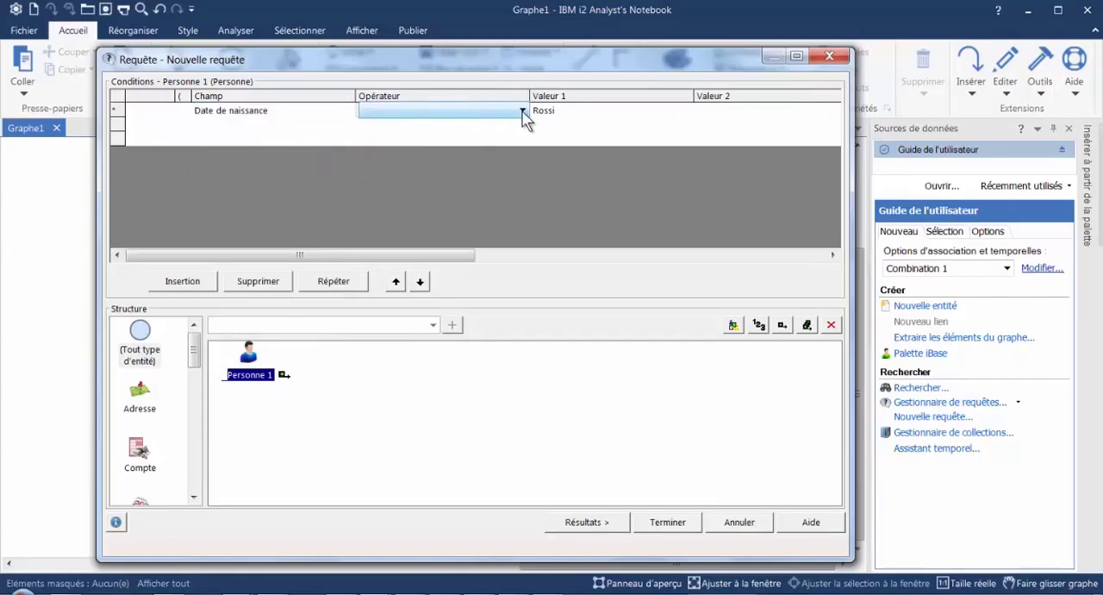
{"action": "left_click", "coordinate": [523, 111]}
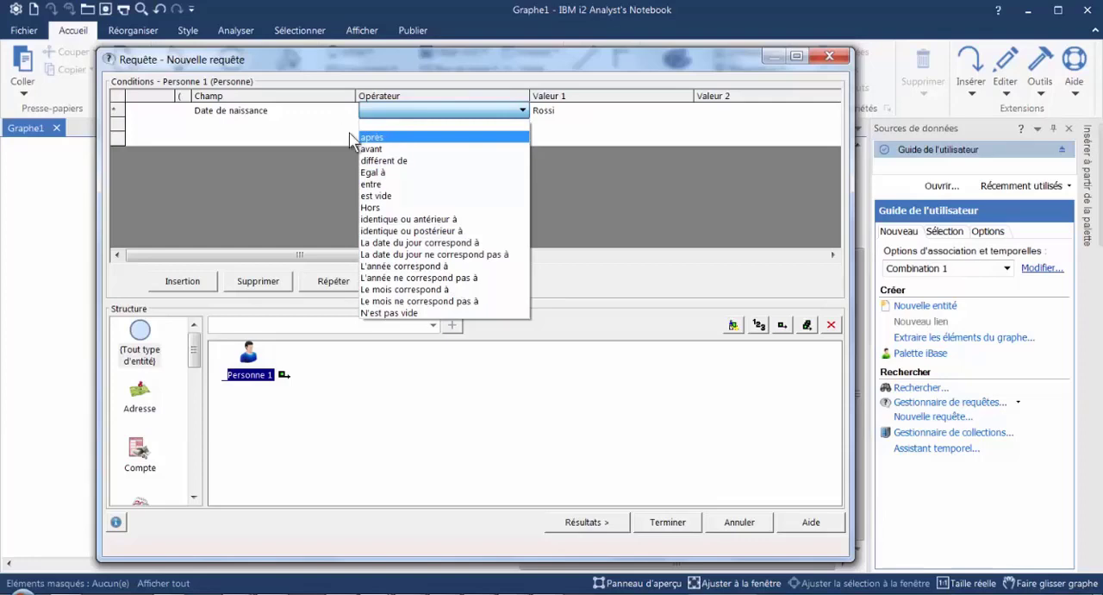
{"action": "left_click", "coordinate": [377, 138]}
{"action": "left_click", "coordinate": [535, 110]}
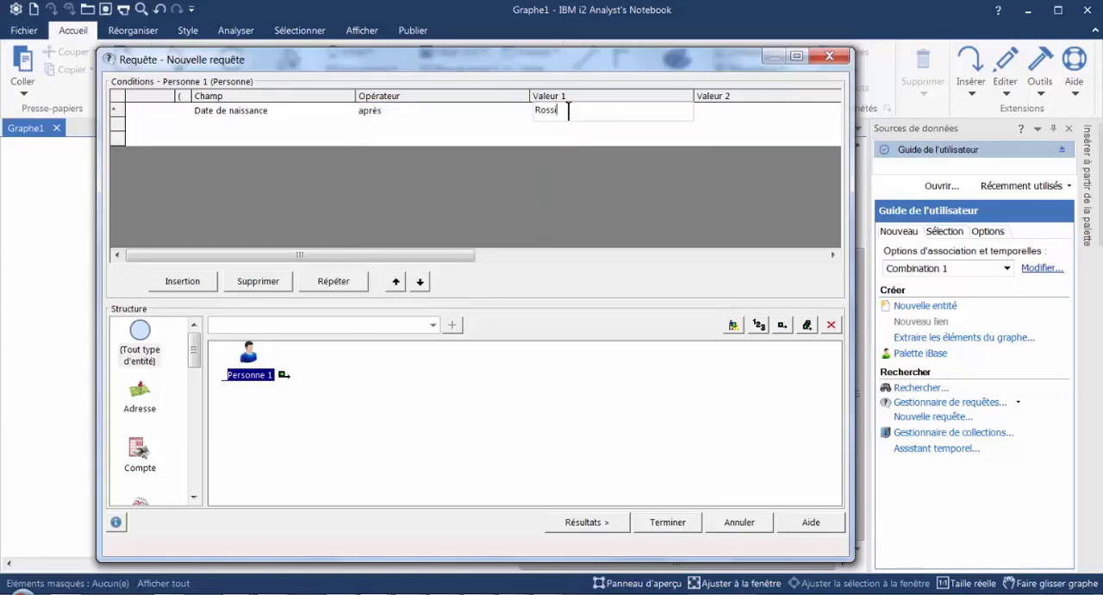
{"action": "double_click", "coordinate": [568, 110]}
{"action": "type", "text": "1/01/1980"}
- Change the Date de naissance condition's operator to "différent de"
{"action": "left_click", "coordinate": [523, 115]}
{"action": "left_click", "coordinate": [522, 110]}
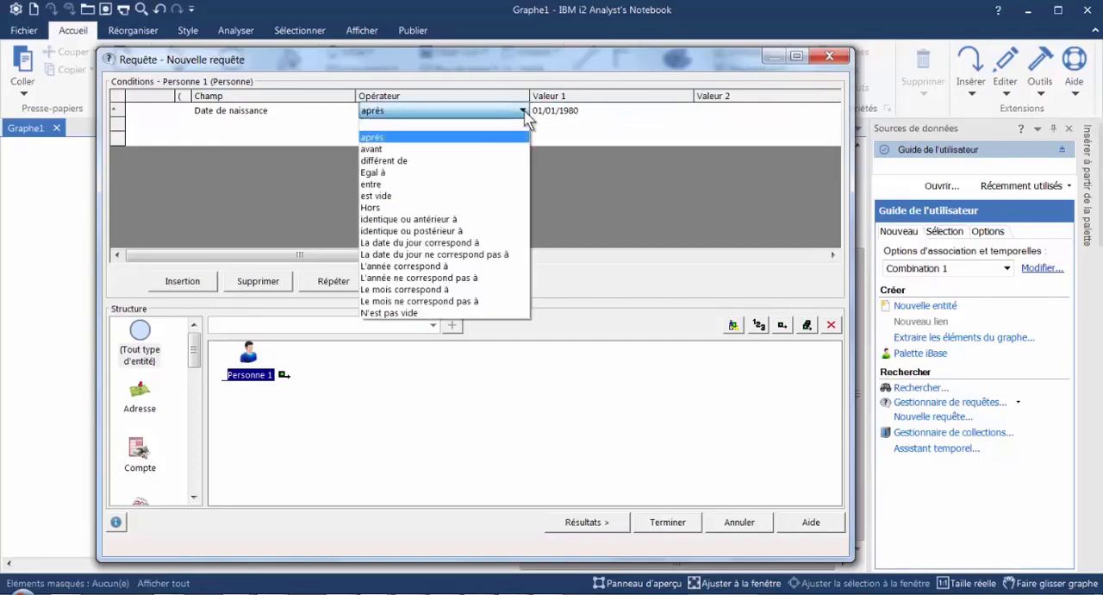
{"action": "left_click", "coordinate": [403, 168]}
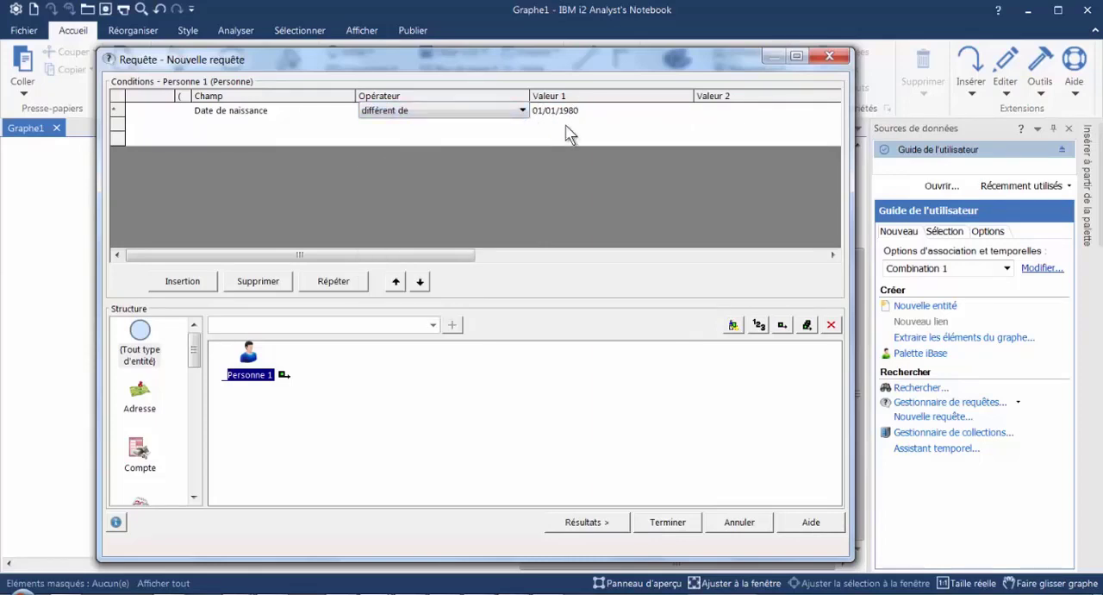
- Change the operator to "entre" and try to show the results with only Valeur 1 filled in
{"action": "left_click", "coordinate": [522, 112]}
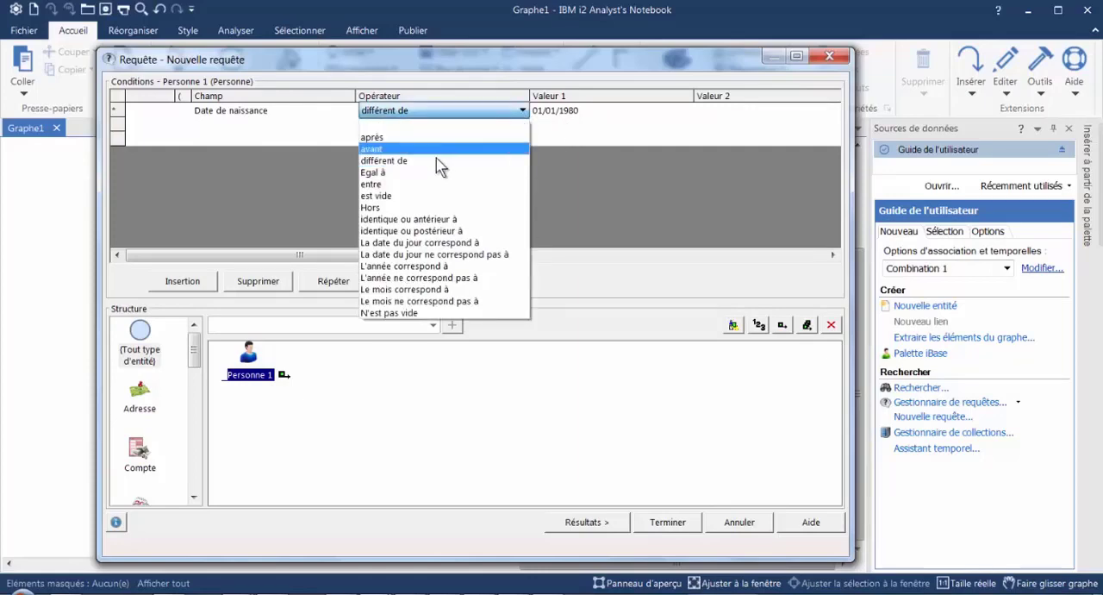
{"action": "left_click", "coordinate": [382, 185]}
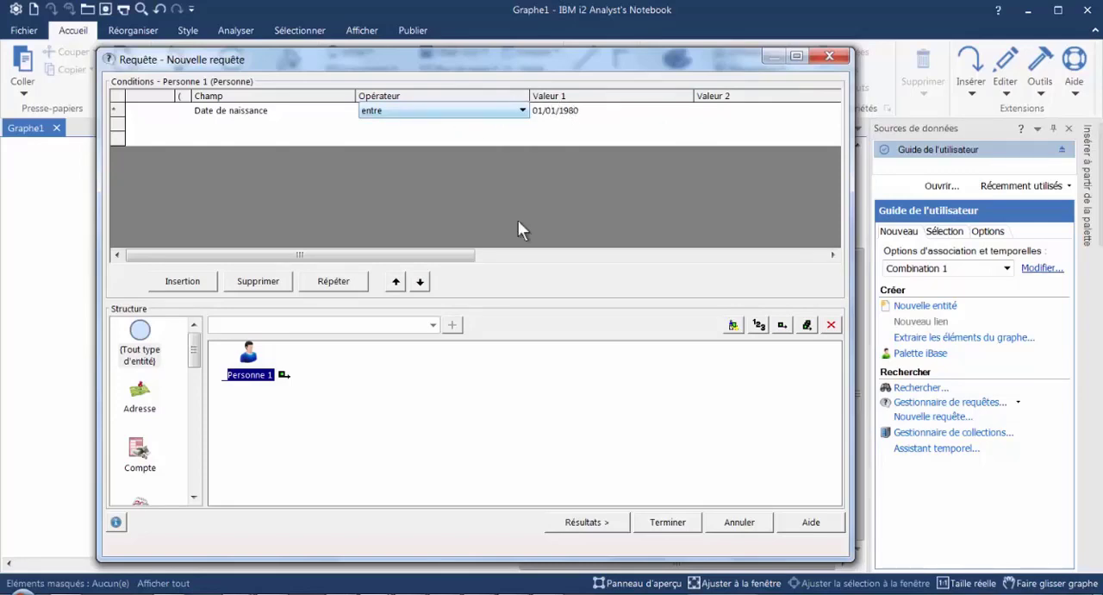
{"action": "left_click", "coordinate": [586, 521]}
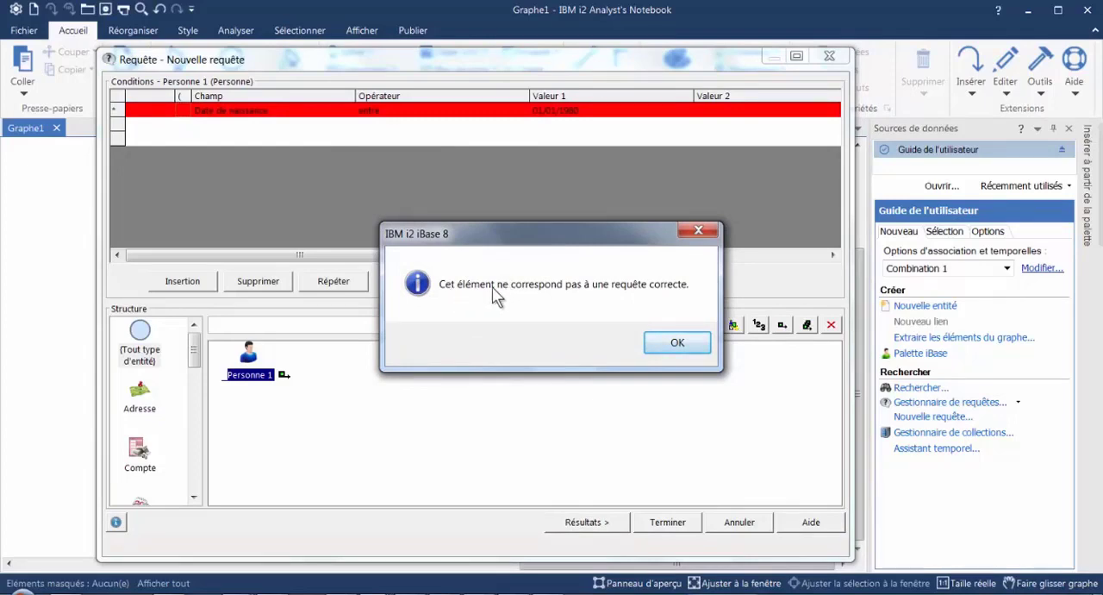
{"action": "left_click", "coordinate": [665, 343]}
- Set Valeur 2 to 31/12/1980, check the matching records, and return to the conditions
{"action": "left_click", "coordinate": [736, 112]}
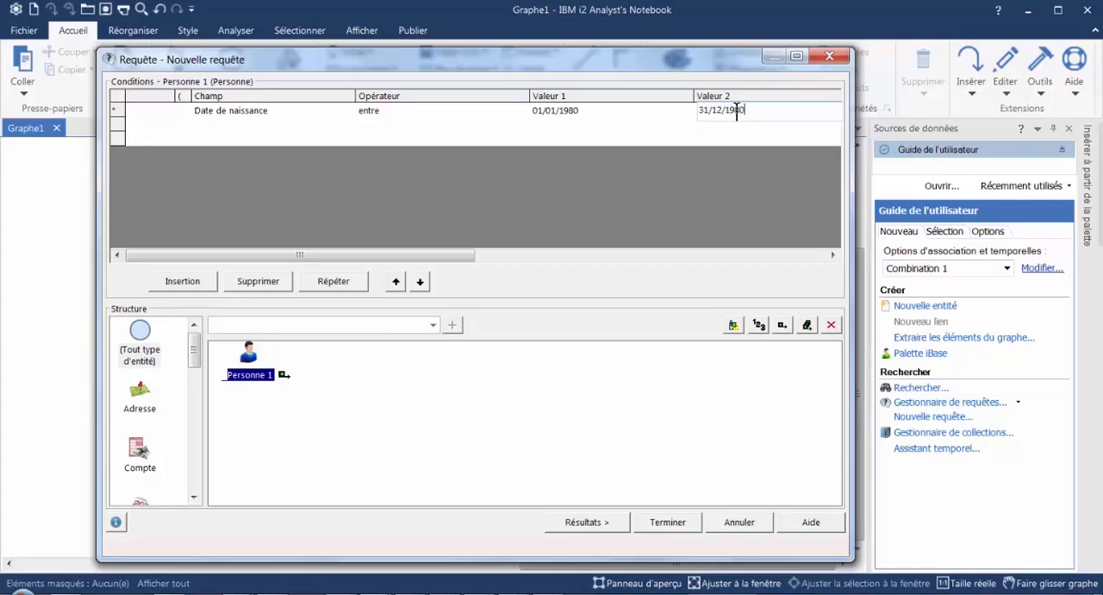
{"action": "left_click", "coordinate": [597, 528]}
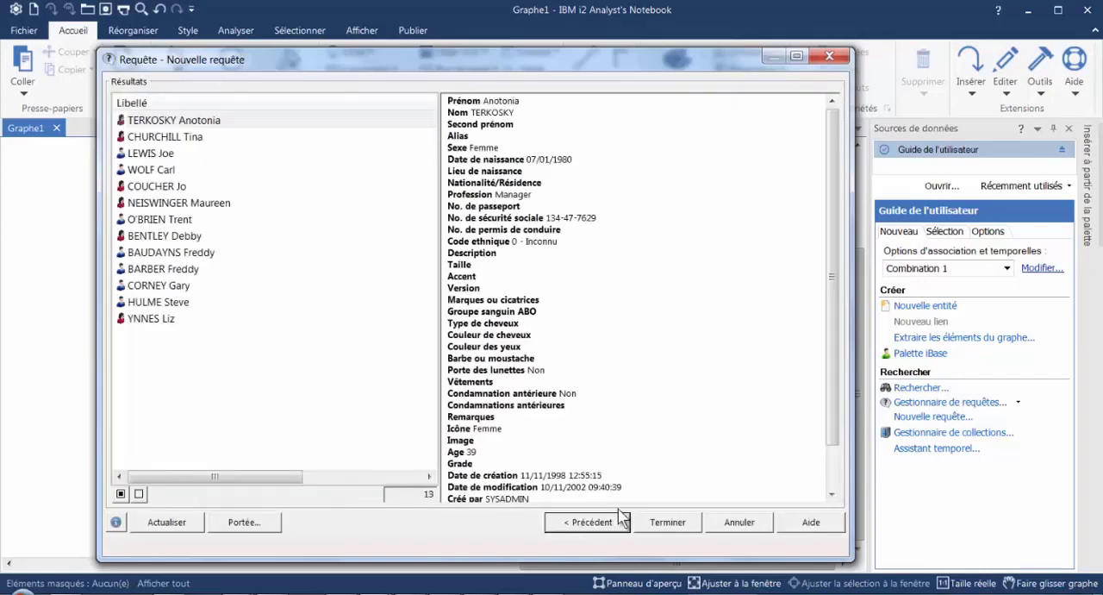
{"action": "left_click", "coordinate": [575, 528]}
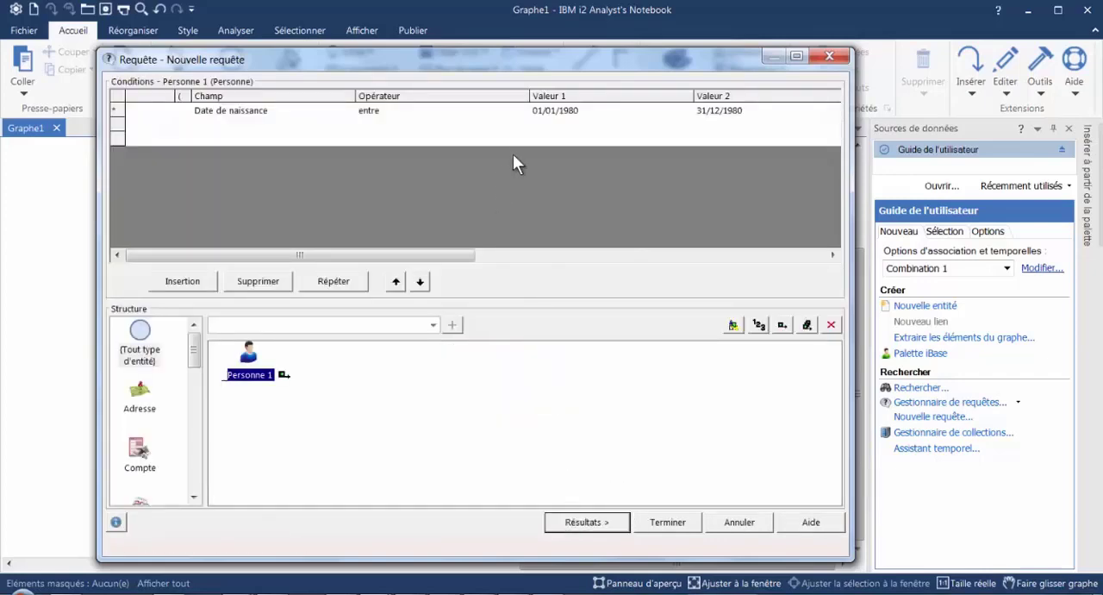
- Change the Date de naissance condition's operator to "Hors"
{"action": "left_click", "coordinate": [517, 114]}
{"action": "left_click", "coordinate": [522, 112]}
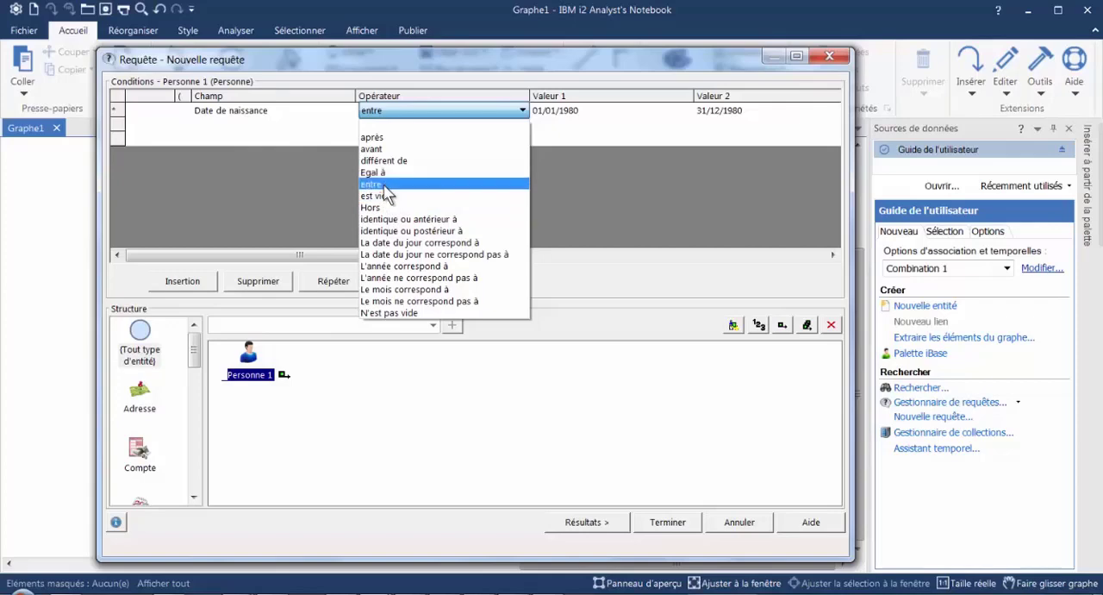
{"action": "left_click", "coordinate": [386, 209]}
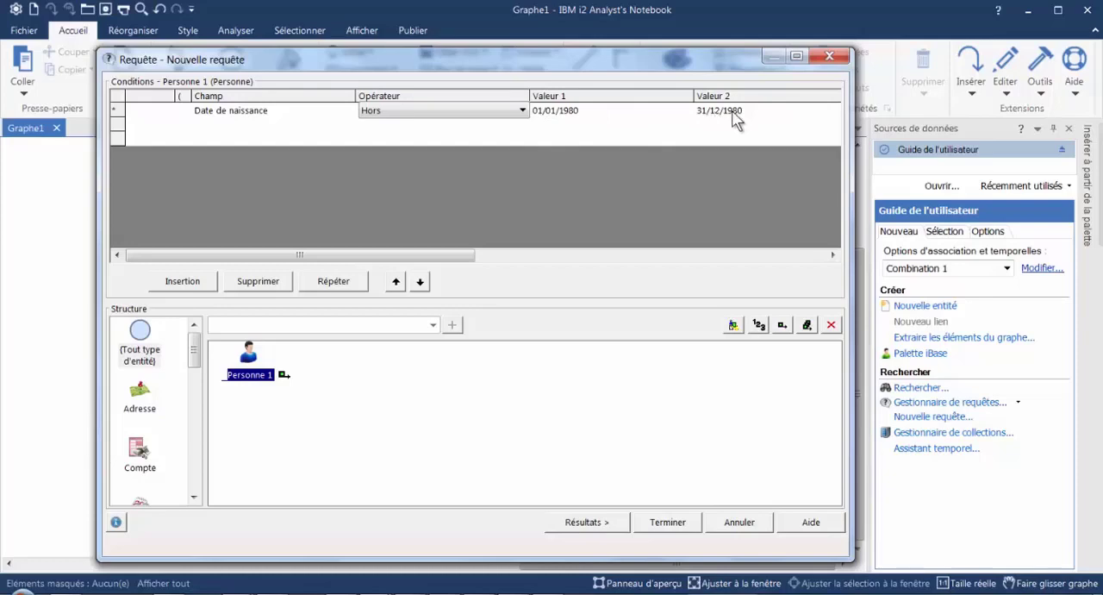
- Change the Date de naissance condition's operator to "identique ou antérieur à", keeping the date in Valeur 1
{"action": "left_click", "coordinate": [523, 112]}
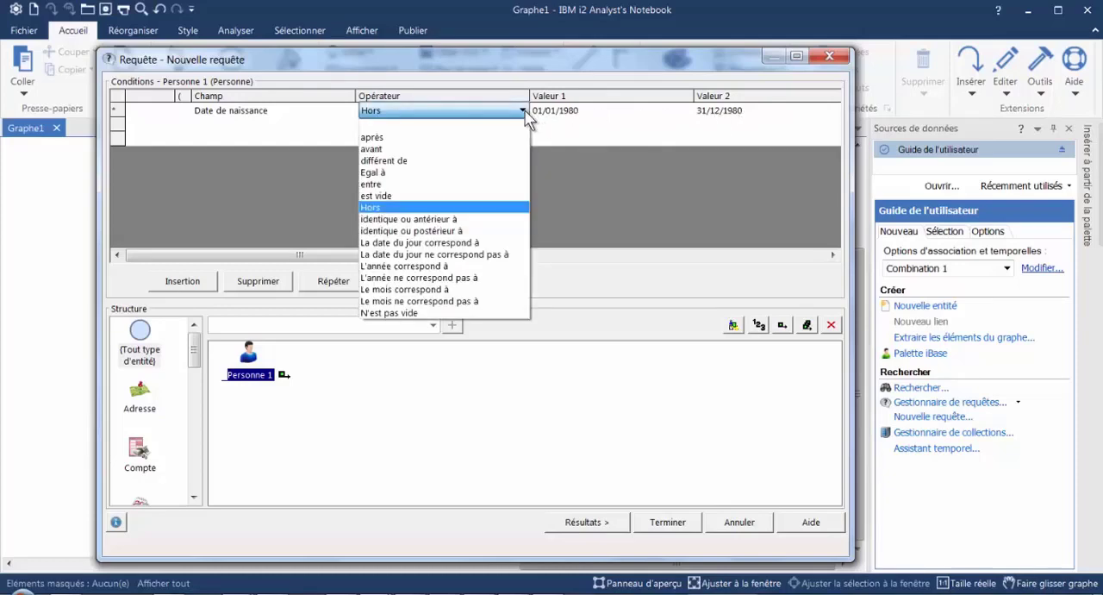
{"action": "left_click", "coordinate": [445, 221]}
{"action": "left_click", "coordinate": [601, 113]}
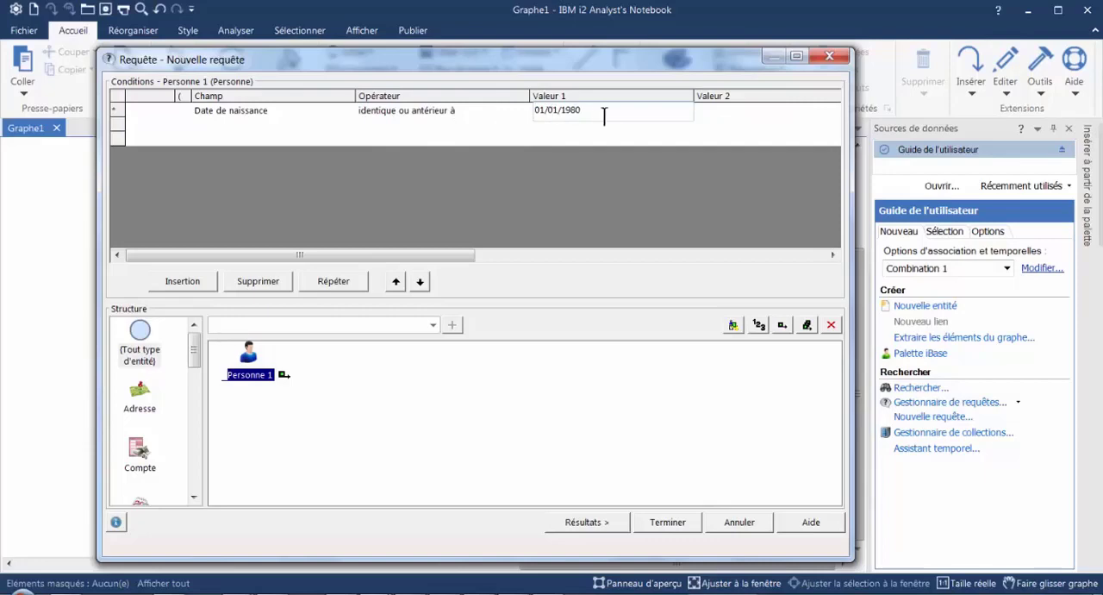
- Open the choice of operators for the Date de naissance condition
{"action": "left_click", "coordinate": [524, 112]}
{"action": "left_click", "coordinate": [522, 111]}
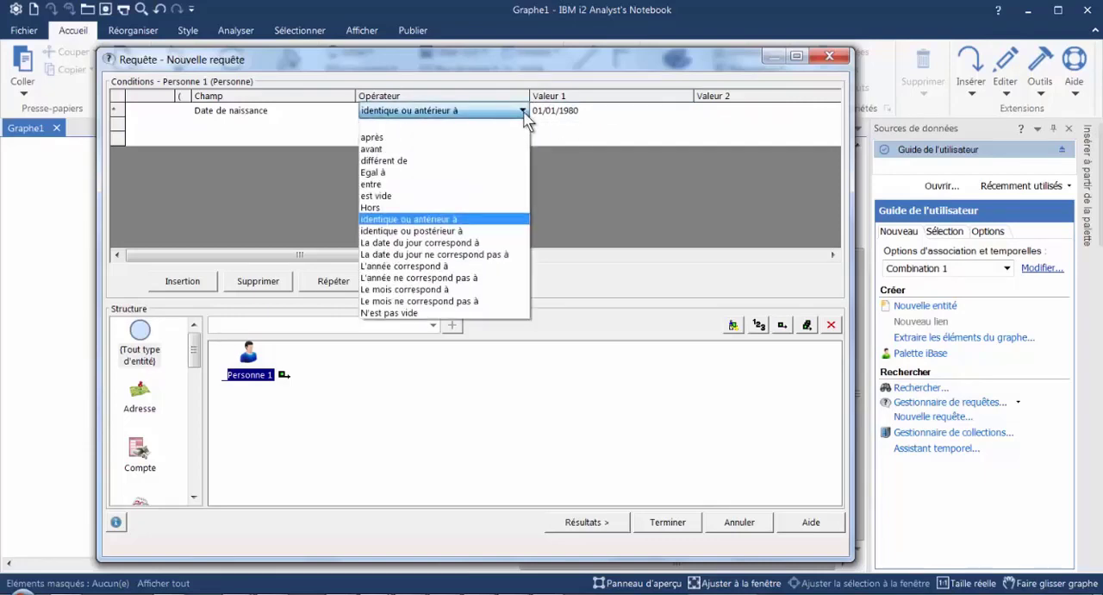
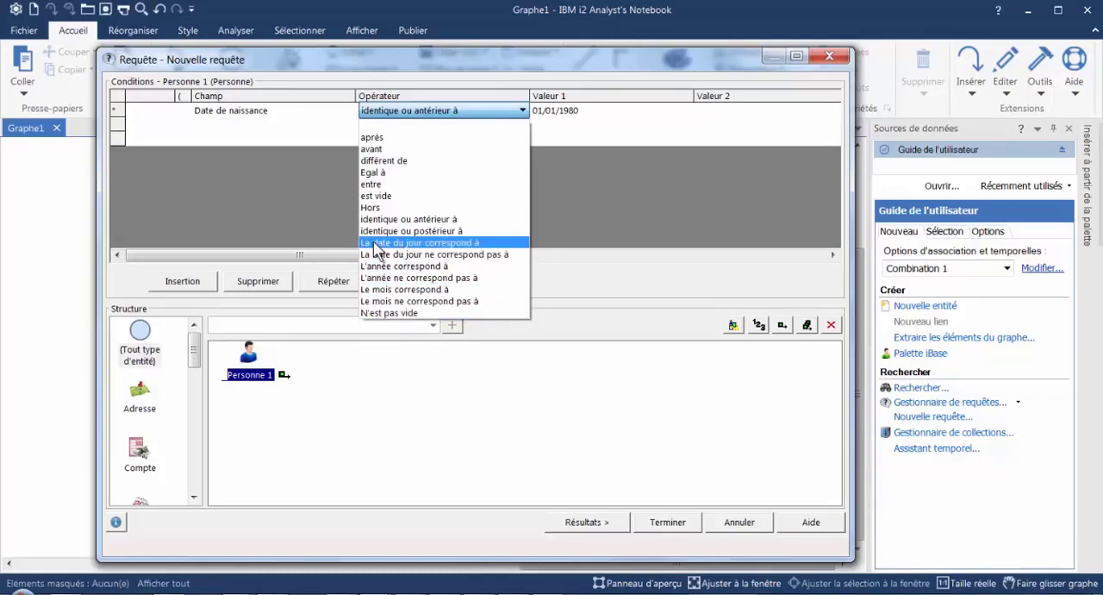
- Set the Date de naissance condition's operator to "La date du jour correspond à" with "lundi" as Valeur 1
{"action": "left_click", "coordinate": [425, 246]}
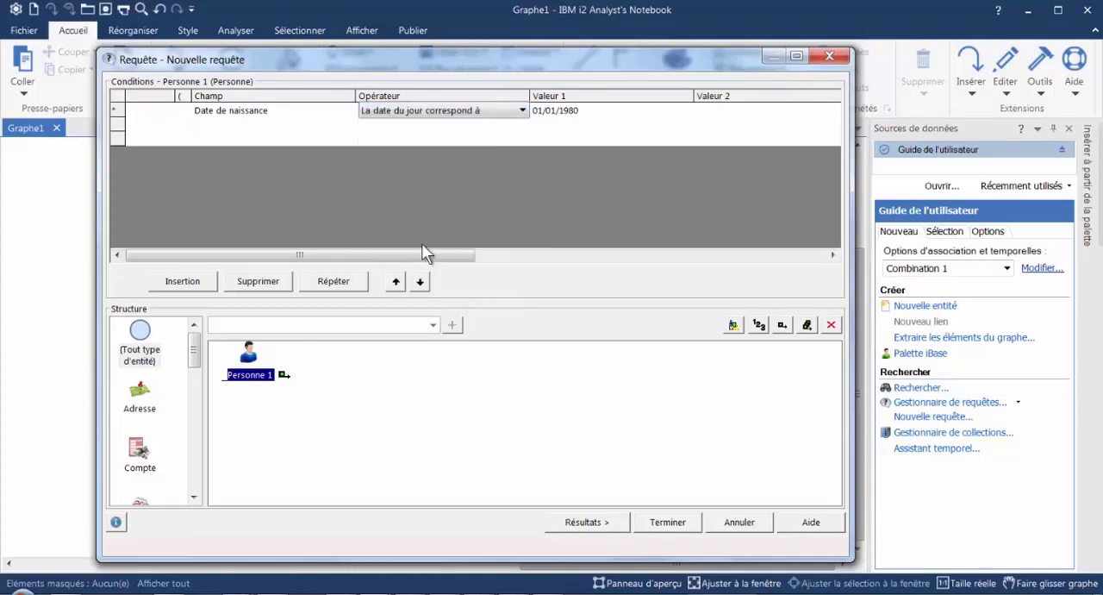
{"action": "left_click", "coordinate": [642, 112]}
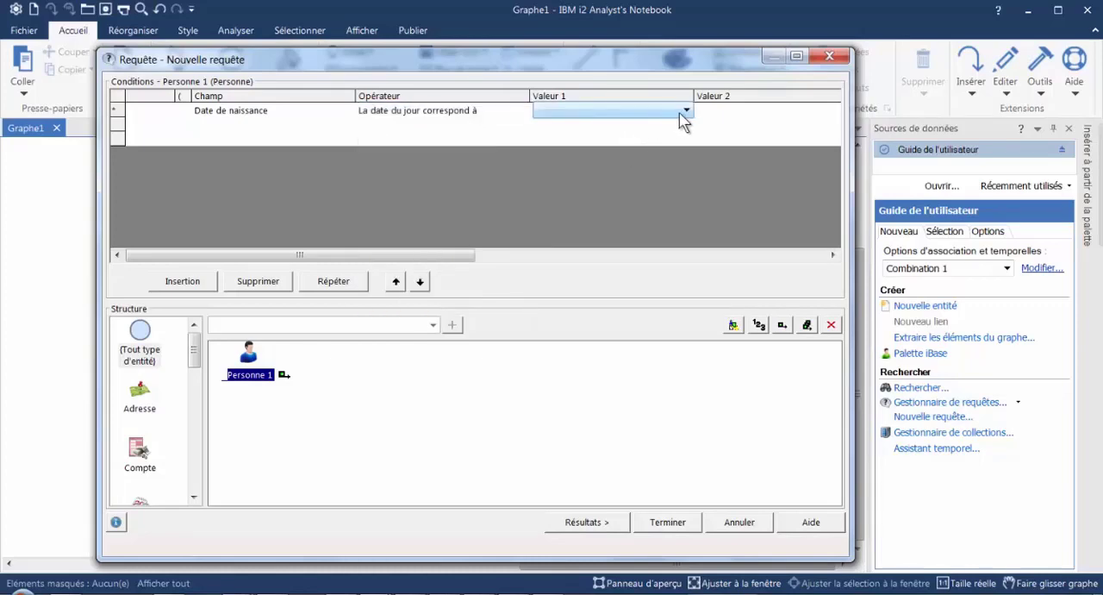
{"action": "left_click", "coordinate": [687, 112]}
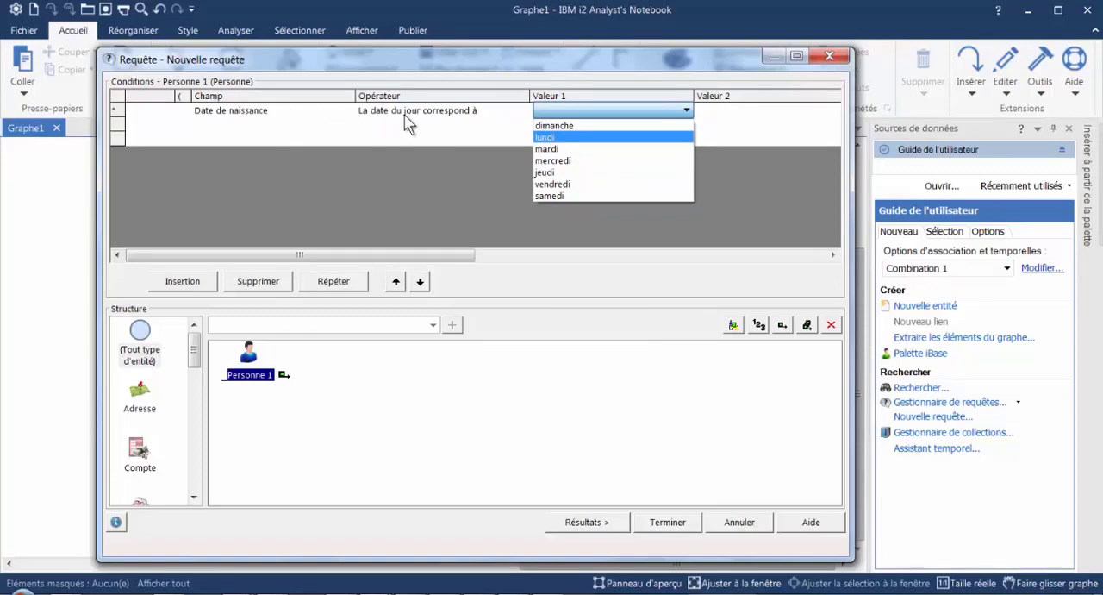
{"action": "left_click", "coordinate": [543, 137]}
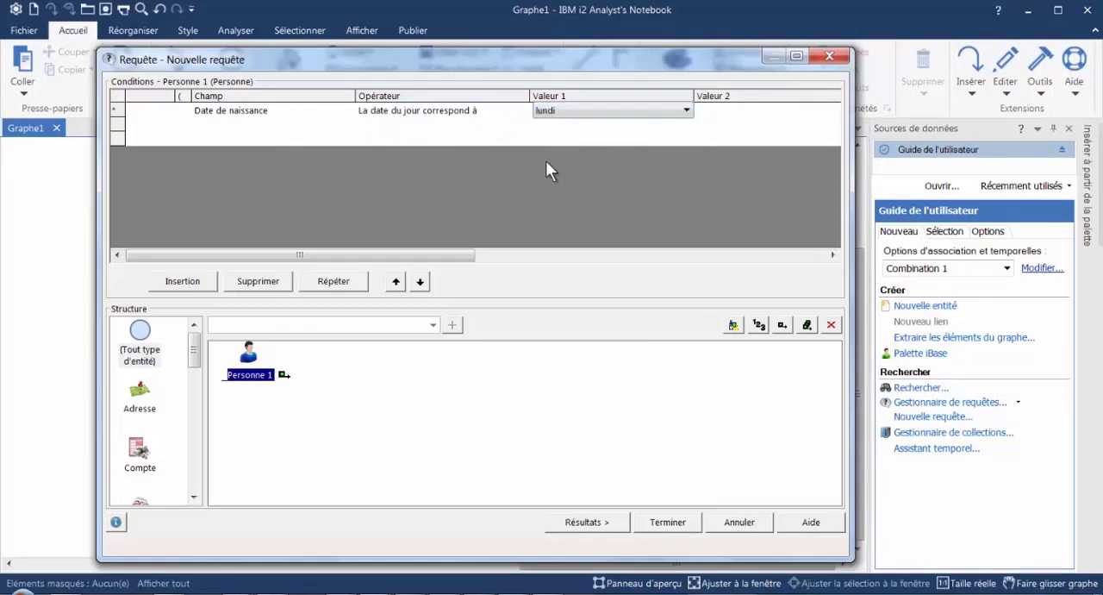
- Change the Date de naissance condition's operator to "L'année correspond à" and set Valeur 1 to 1980
{"action": "left_click", "coordinate": [517, 114]}
{"action": "left_click", "coordinate": [524, 110]}
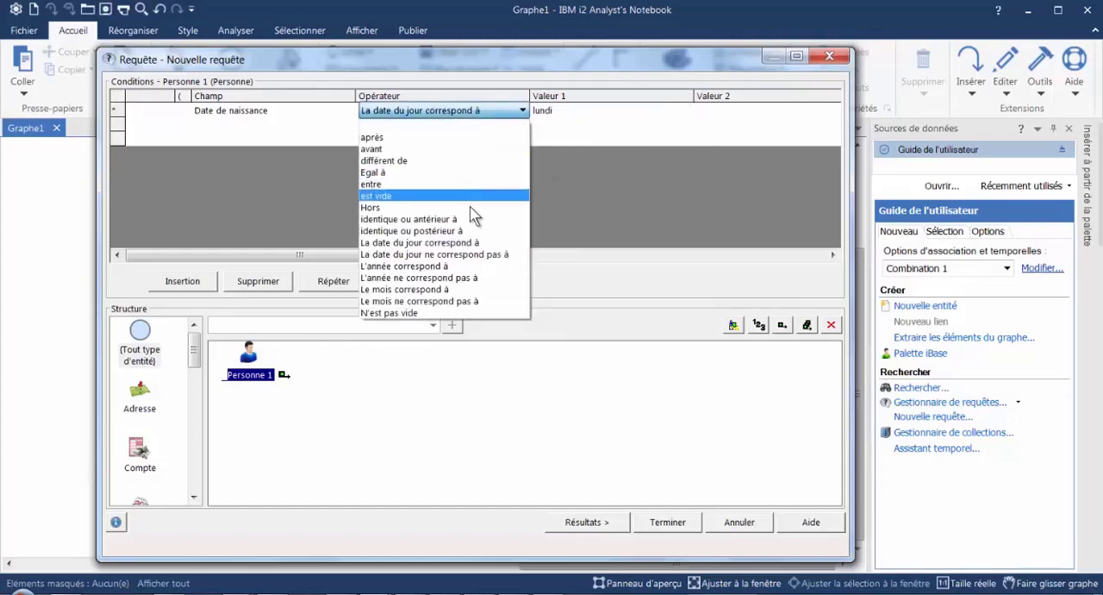
{"action": "left_click", "coordinate": [417, 266]}
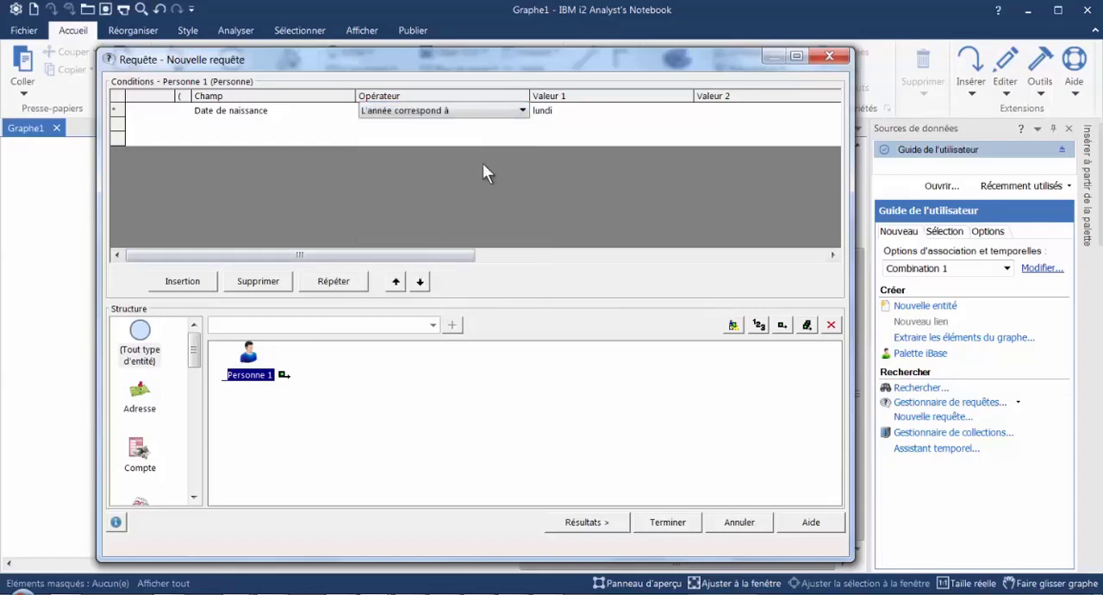
{"action": "left_click", "coordinate": [578, 109]}
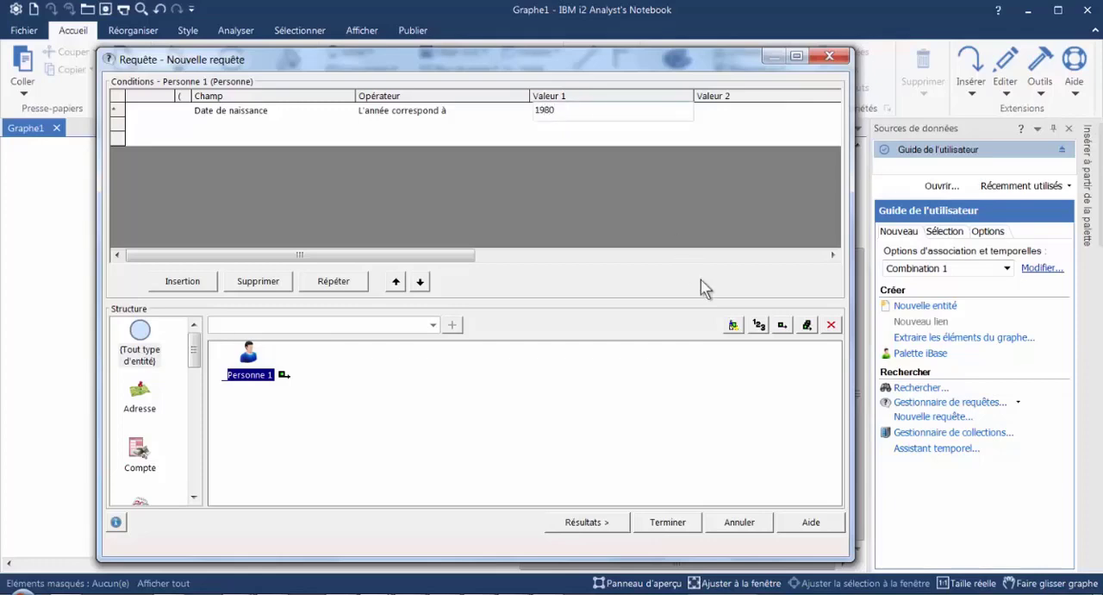
- Run the query, check the birth dates of several matching records, and return to the conditions
{"action": "left_click", "coordinate": [600, 524]}
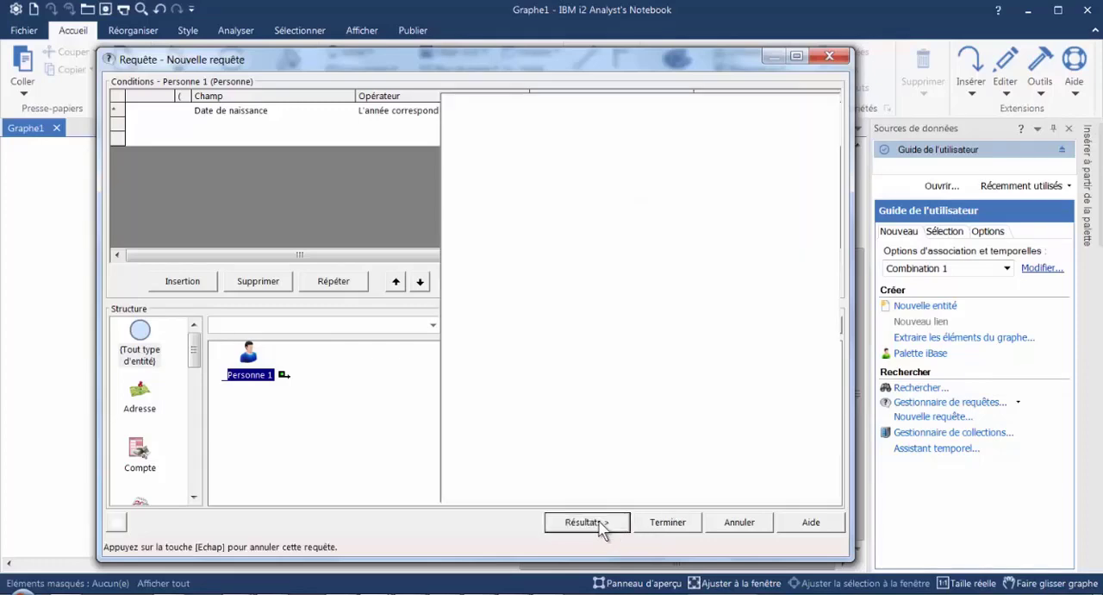
{"action": "left_click", "coordinate": [143, 153]}
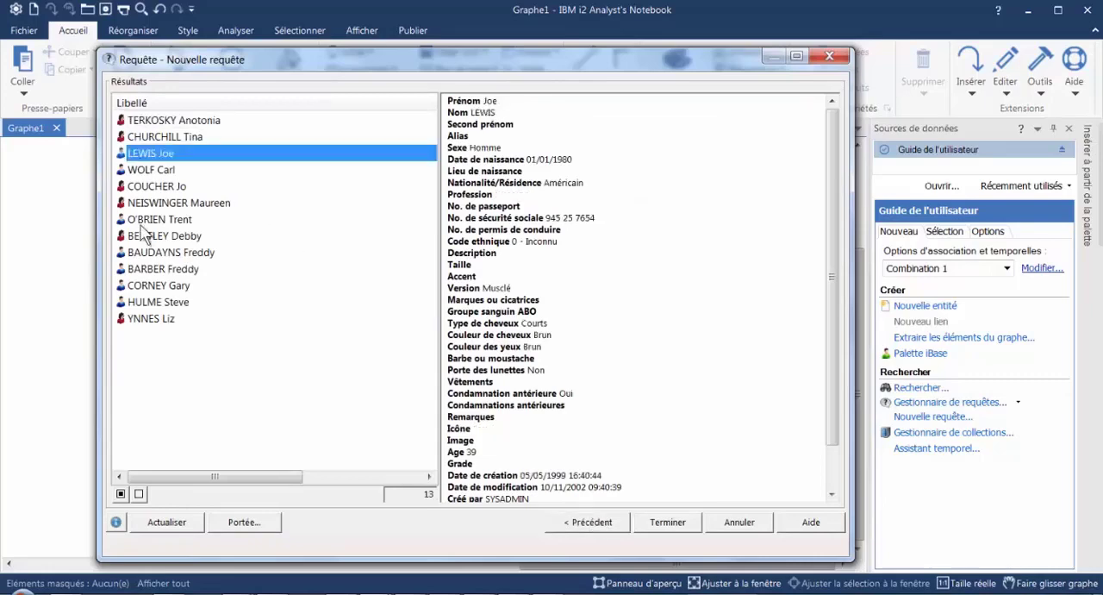
{"action": "left_click", "coordinate": [145, 235]}
{"action": "left_click", "coordinate": [140, 285]}
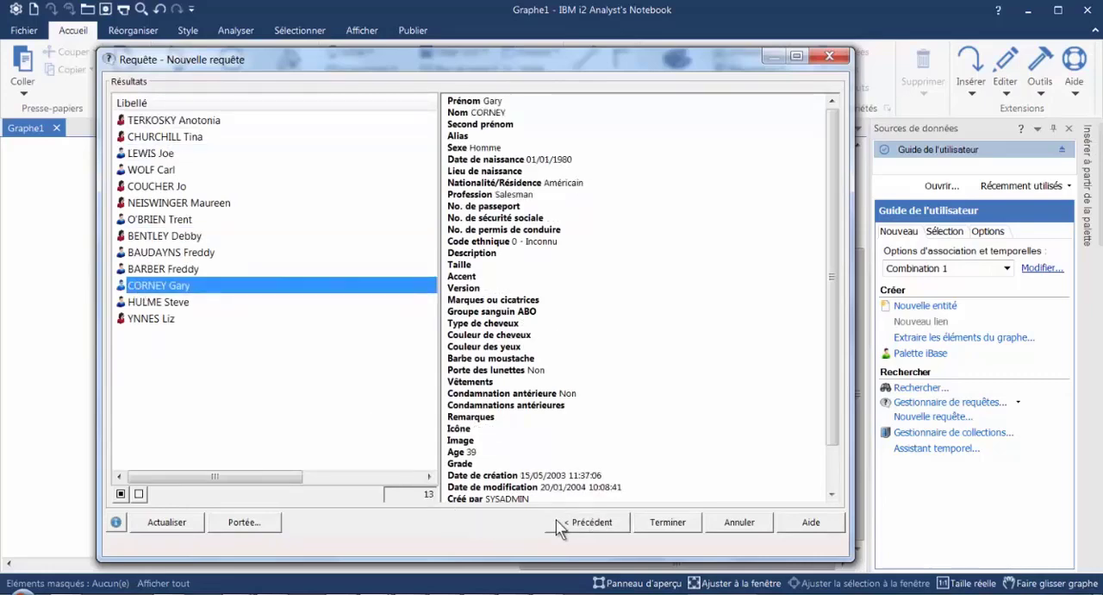
{"action": "left_click", "coordinate": [579, 522]}
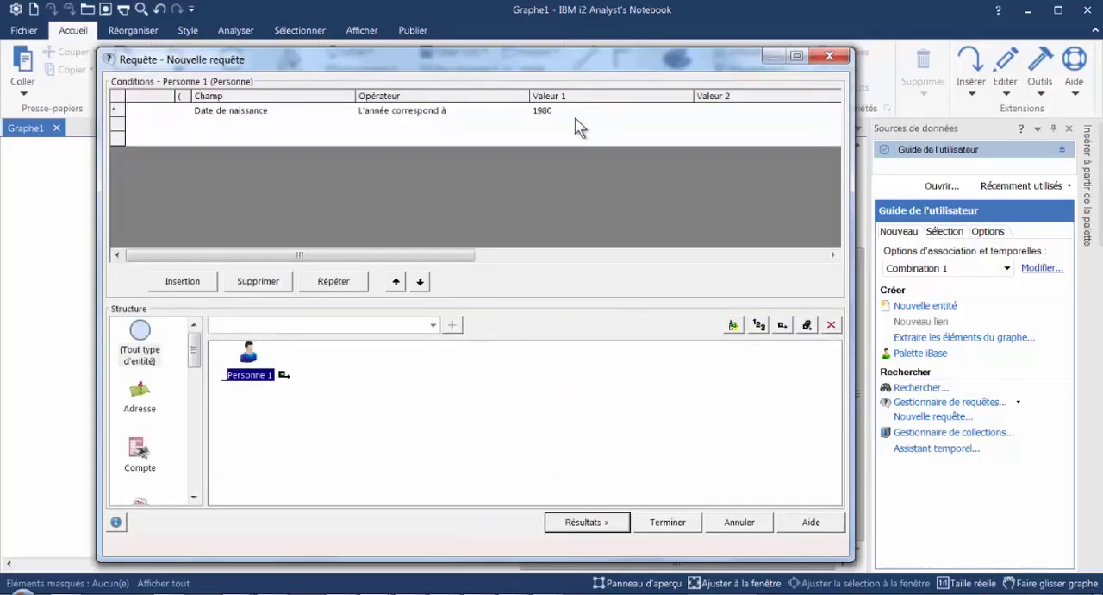
- Change the Date de naissance operator to "Le mois correspond à" and view the months offered for Valeur 1 without choosing one
{"action": "left_click", "coordinate": [524, 114]}
{"action": "left_click", "coordinate": [523, 112]}
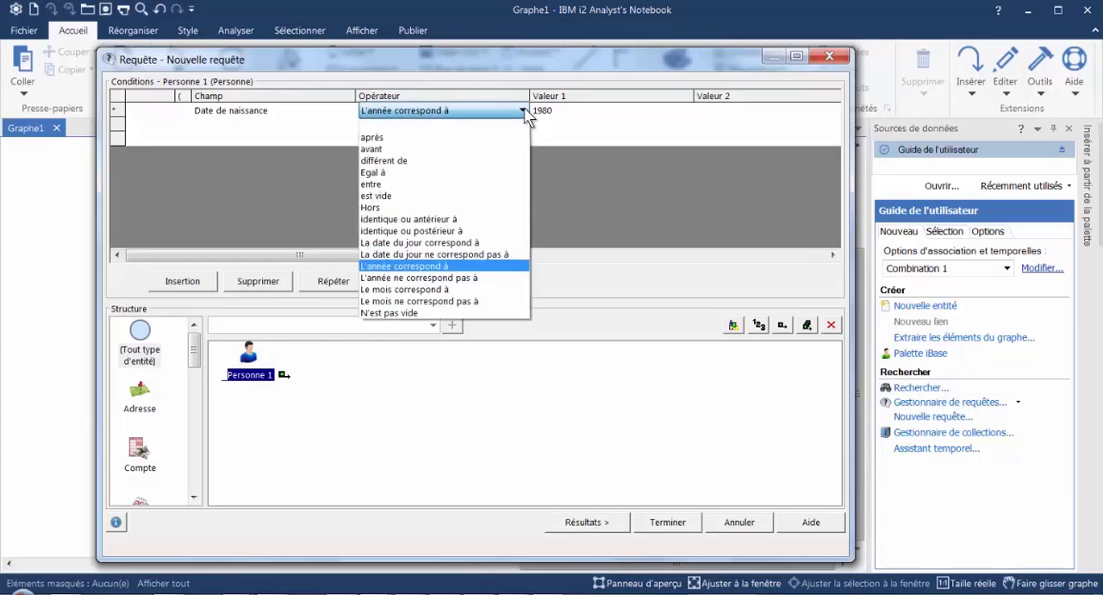
{"action": "left_click", "coordinate": [433, 290]}
{"action": "left_click", "coordinate": [611, 112]}
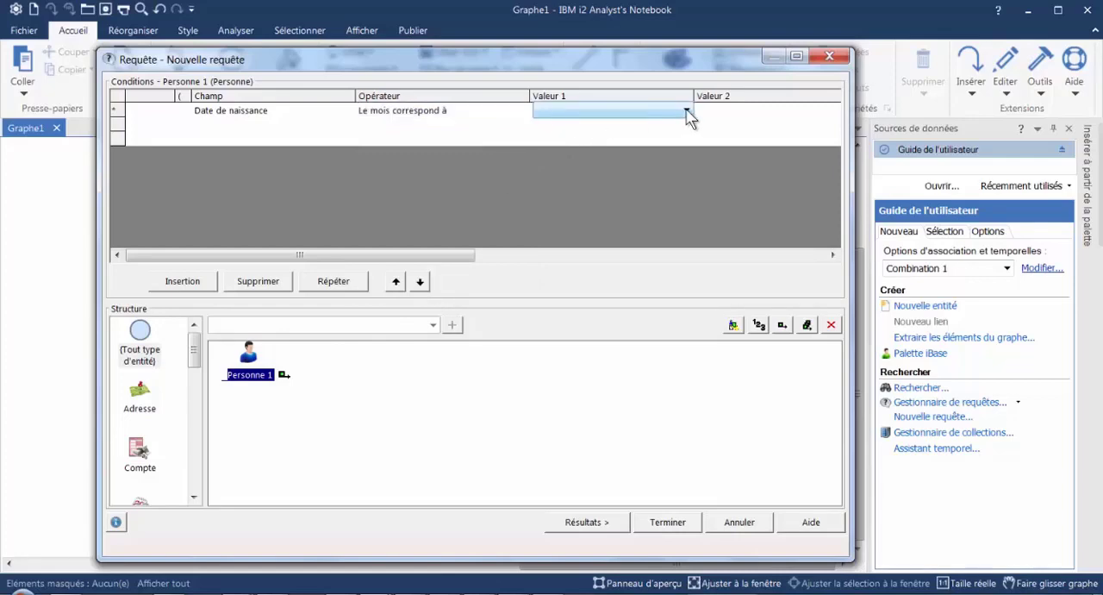
{"action": "left_click", "coordinate": [687, 112]}
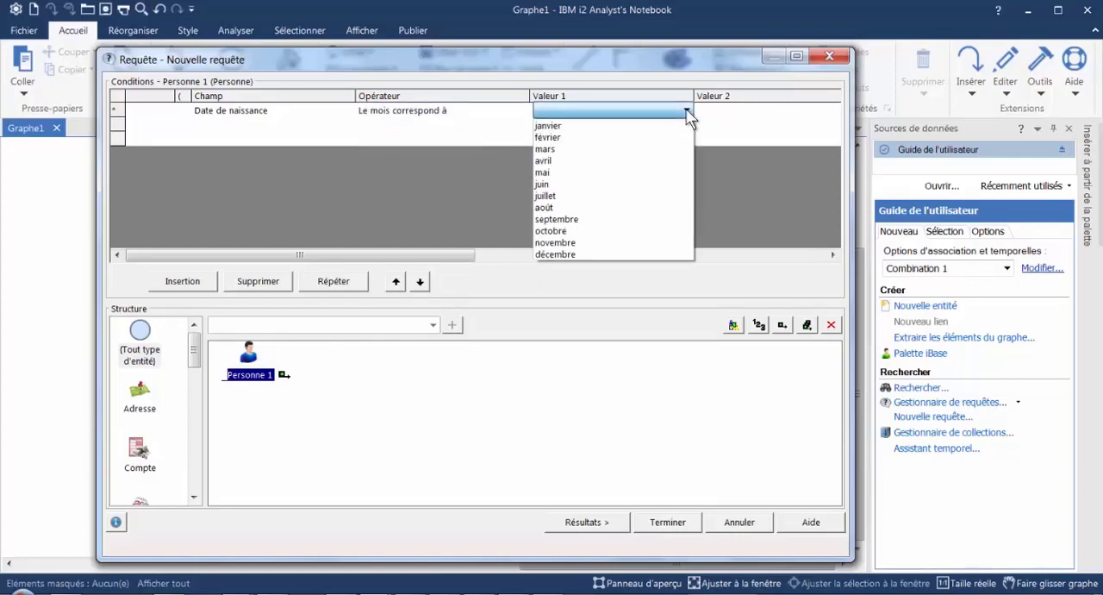
{"action": "left_click", "coordinate": [439, 188]}
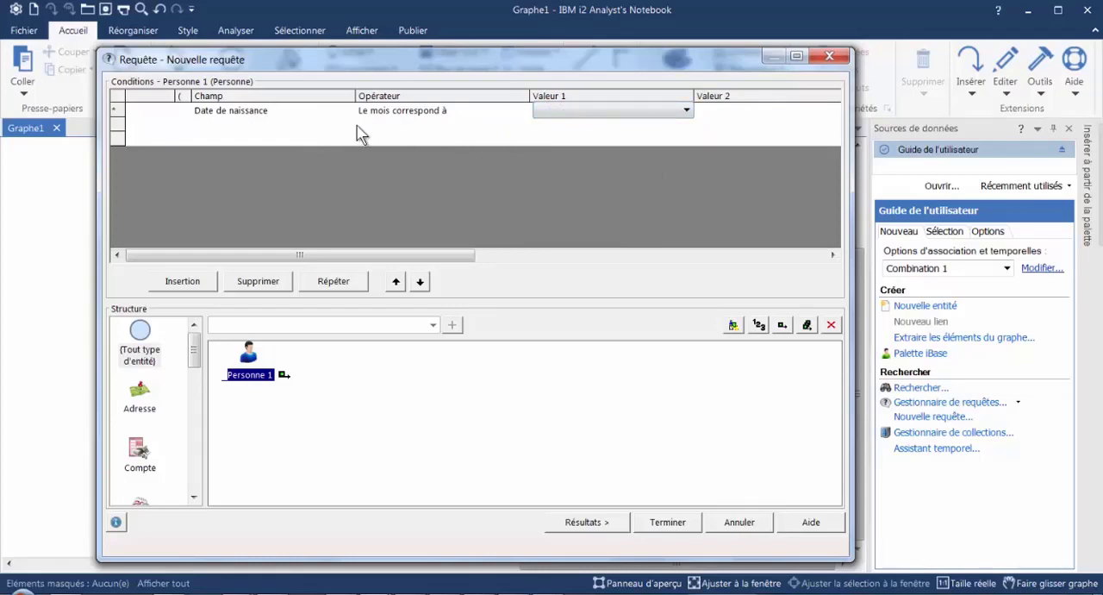
- Change the Date de naissance condition's operator to "N'est pas vide" and reopen the choice of operators
{"action": "left_click", "coordinate": [519, 112]}
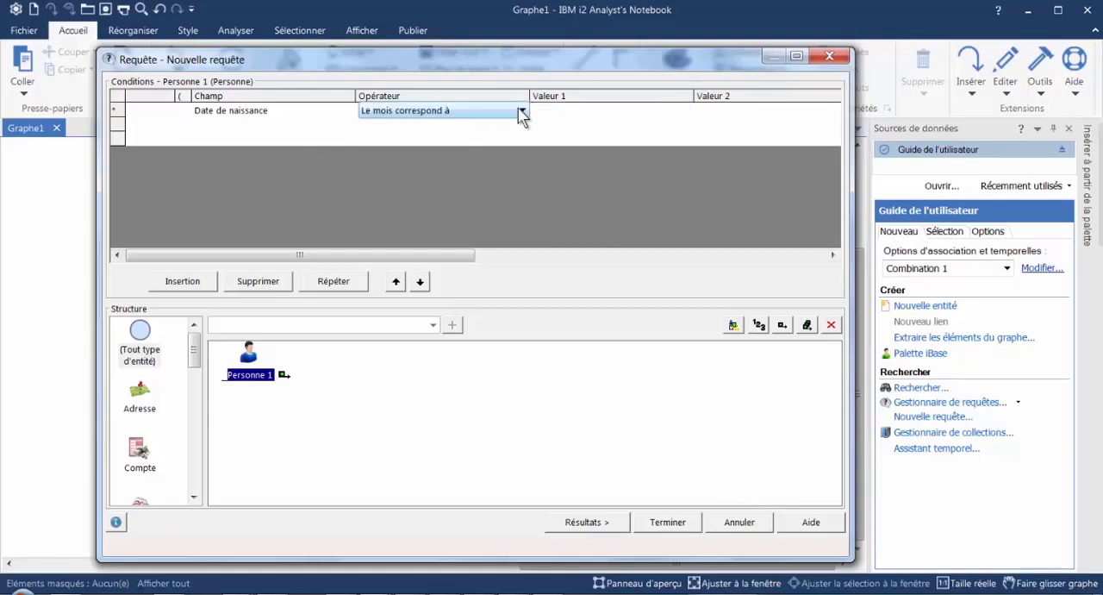
{"action": "left_click", "coordinate": [522, 111]}
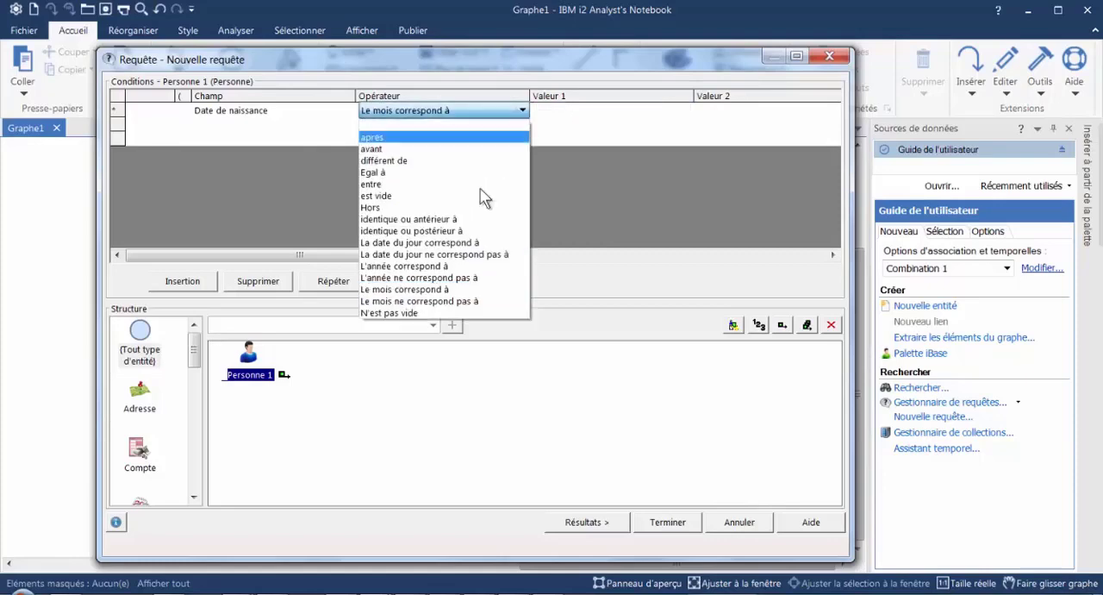
{"action": "left_click", "coordinate": [403, 312]}
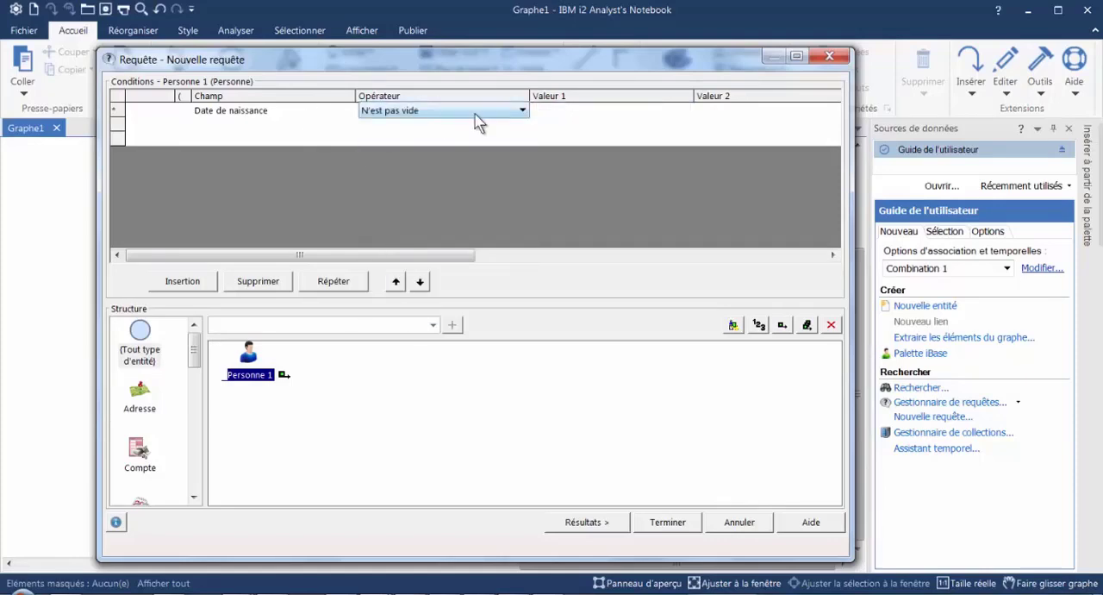
{"action": "left_click", "coordinate": [523, 111]}
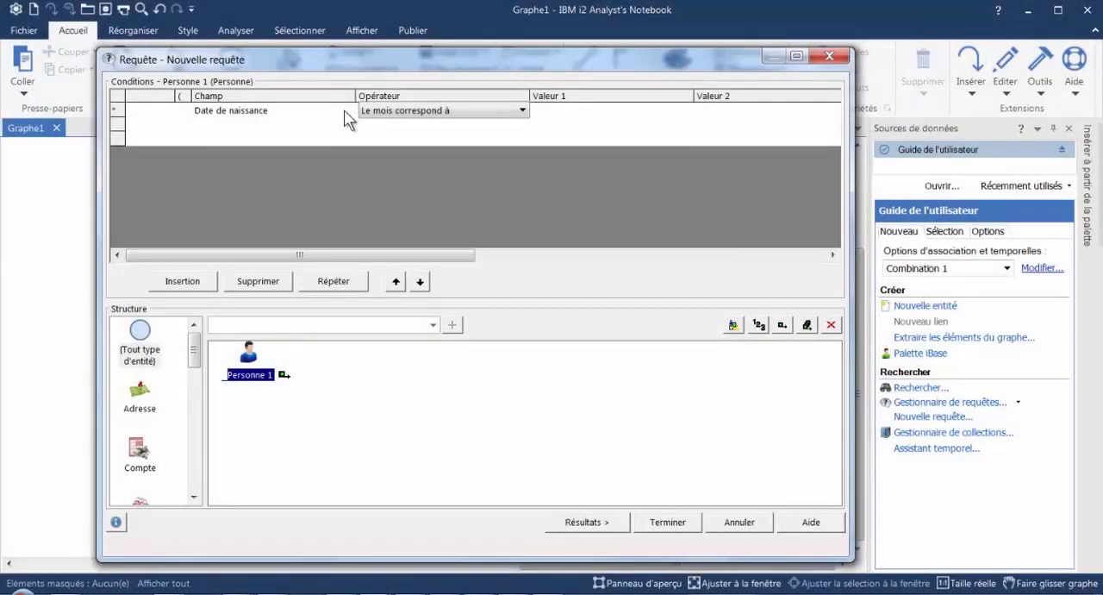
- Change the condition's field from Date de naissance to Porte des lunettes
{"action": "left_click", "coordinate": [343, 117]}
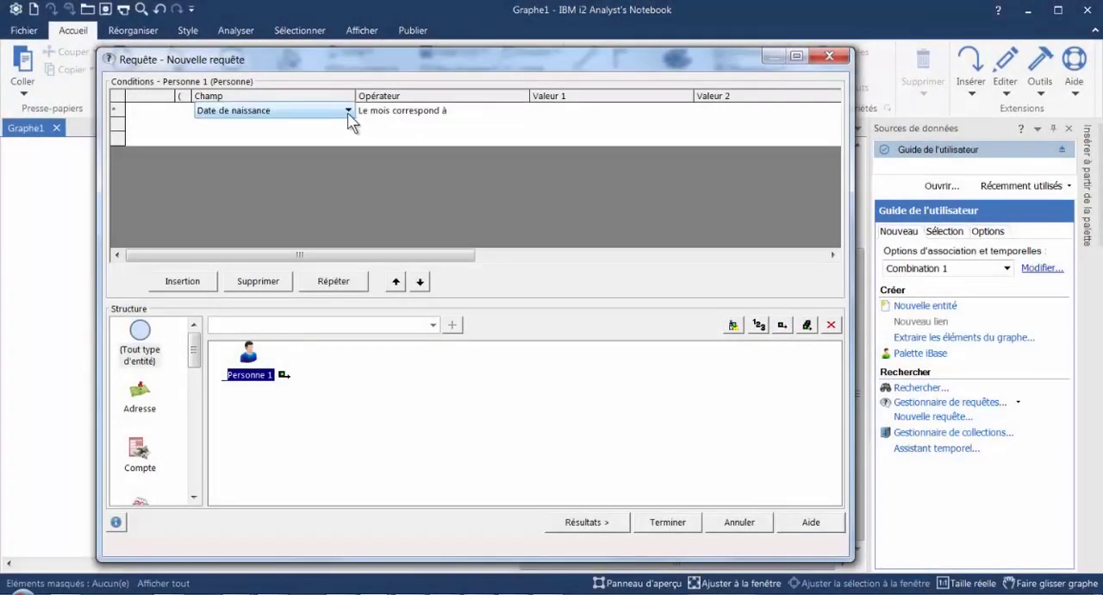
{"action": "left_click", "coordinate": [348, 112]}
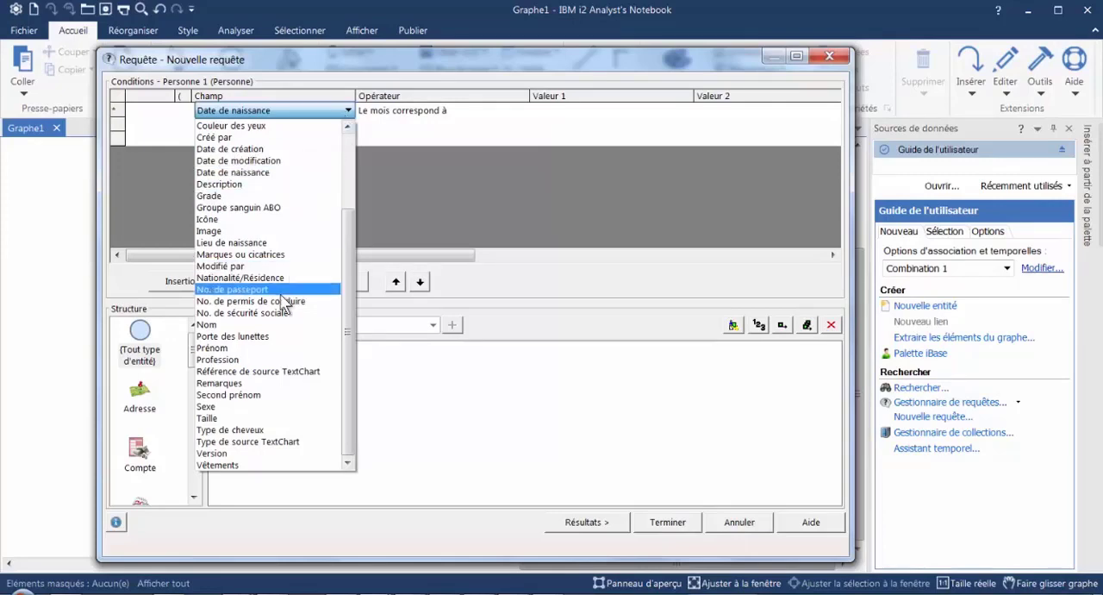
{"action": "left_click", "coordinate": [259, 345]}
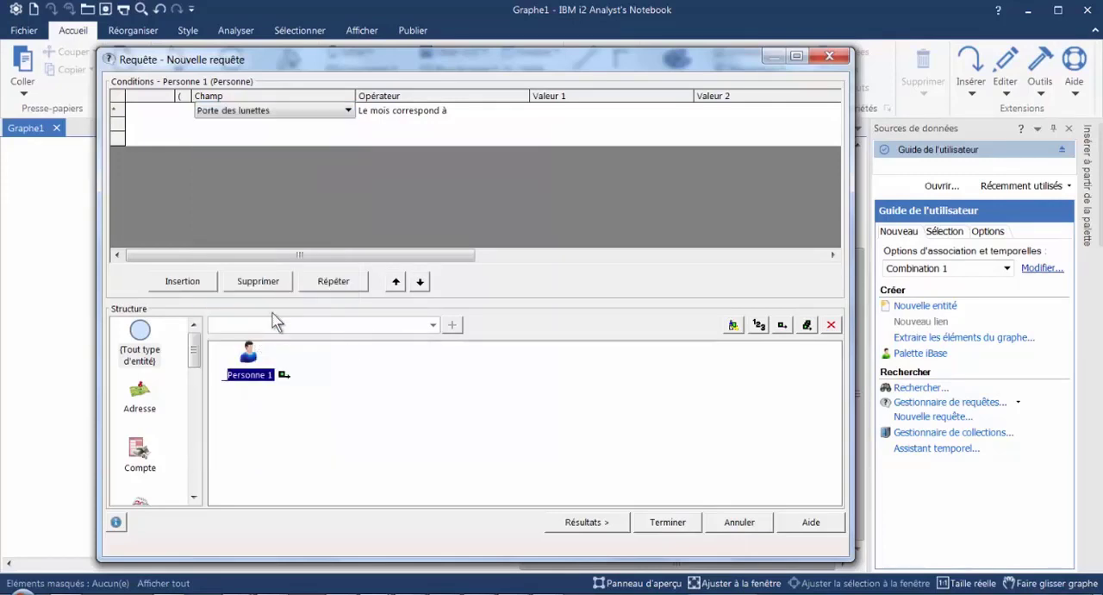
- Set the Porte des lunettes condition's operator to "égal à" and open the choice of values for Valeur 1
{"action": "left_click", "coordinate": [483, 110]}
{"action": "left_click", "coordinate": [522, 111]}
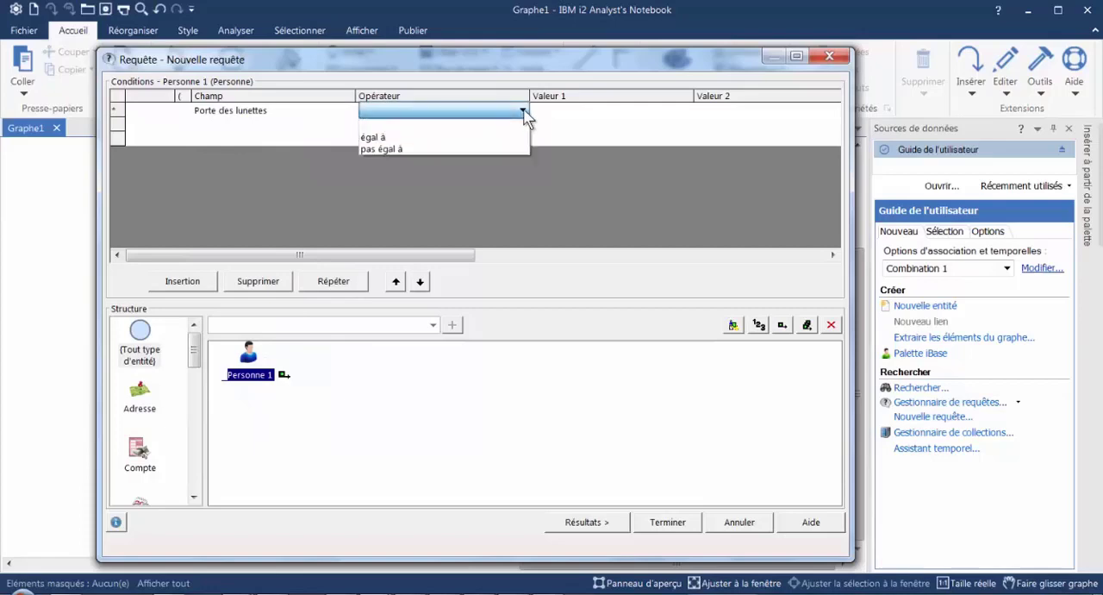
{"action": "left_click", "coordinate": [383, 135]}
{"action": "left_click", "coordinate": [604, 119]}
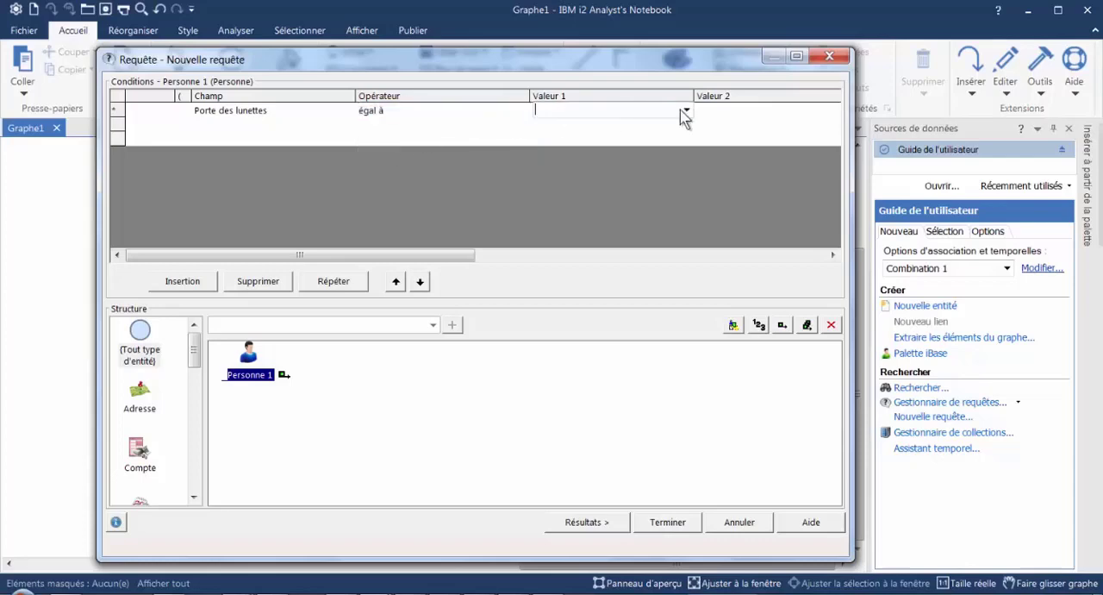
{"action": "left_click", "coordinate": [687, 112]}
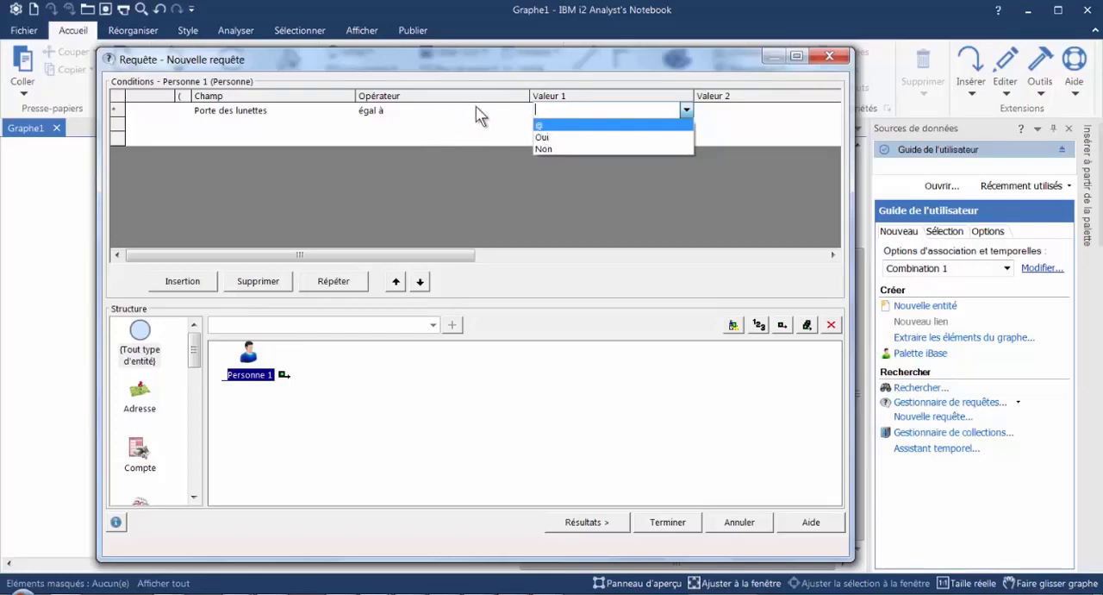
- Review the operators available for the Porte des lunettes condition without changing the current one
{"action": "left_click", "coordinate": [529, 105]}
{"action": "left_click", "coordinate": [525, 114]}
{"action": "left_click", "coordinate": [522, 111]}
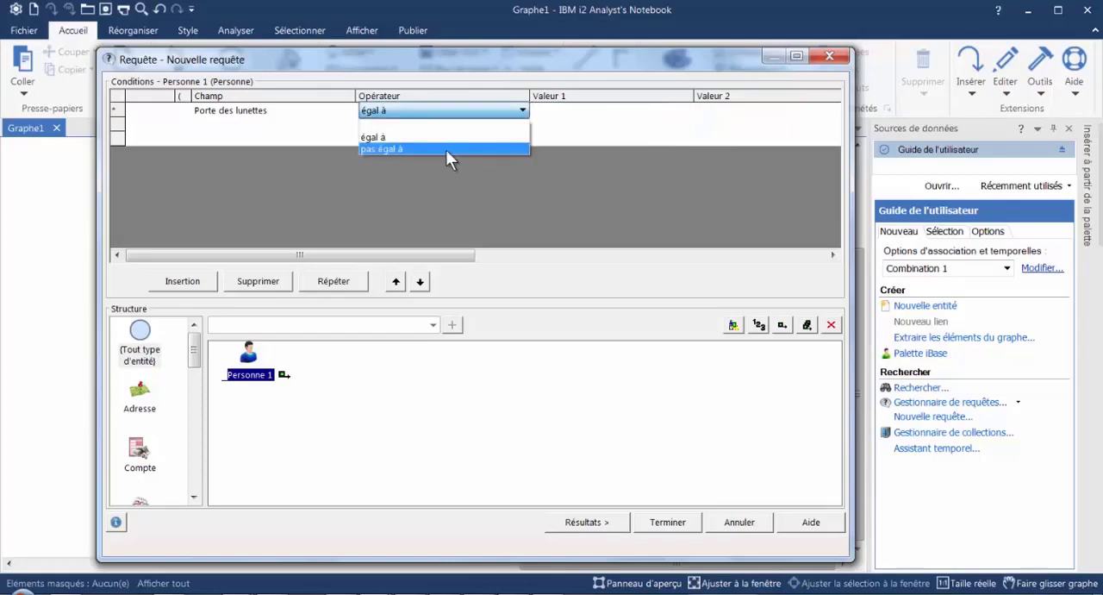
{"action": "left_click", "coordinate": [403, 217]}
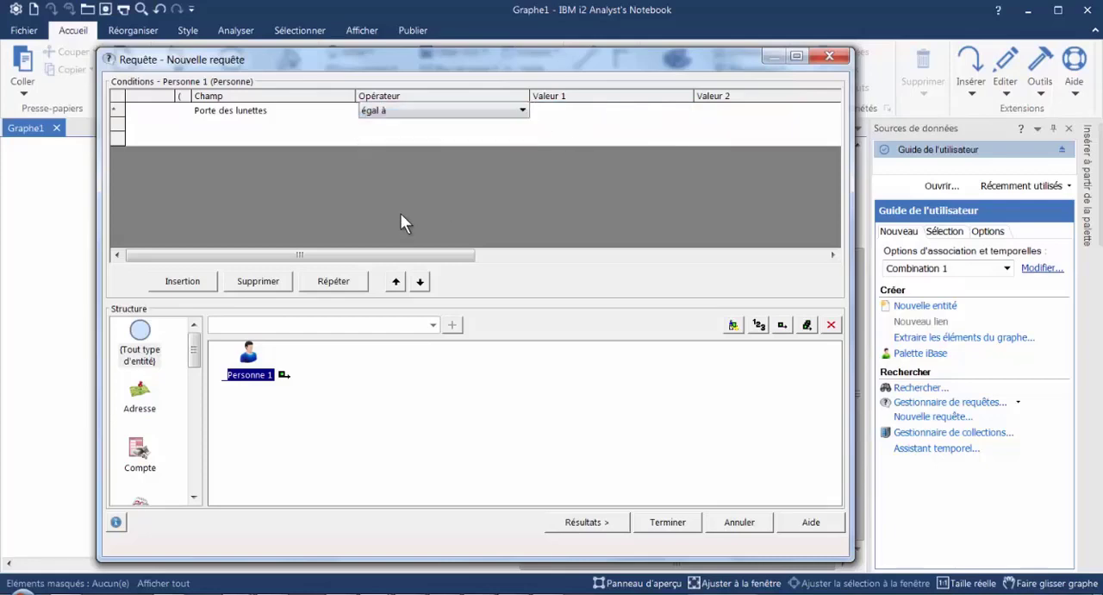
- Change the condition's field from Porte des lunettes to Age
{"action": "left_click", "coordinate": [349, 113]}
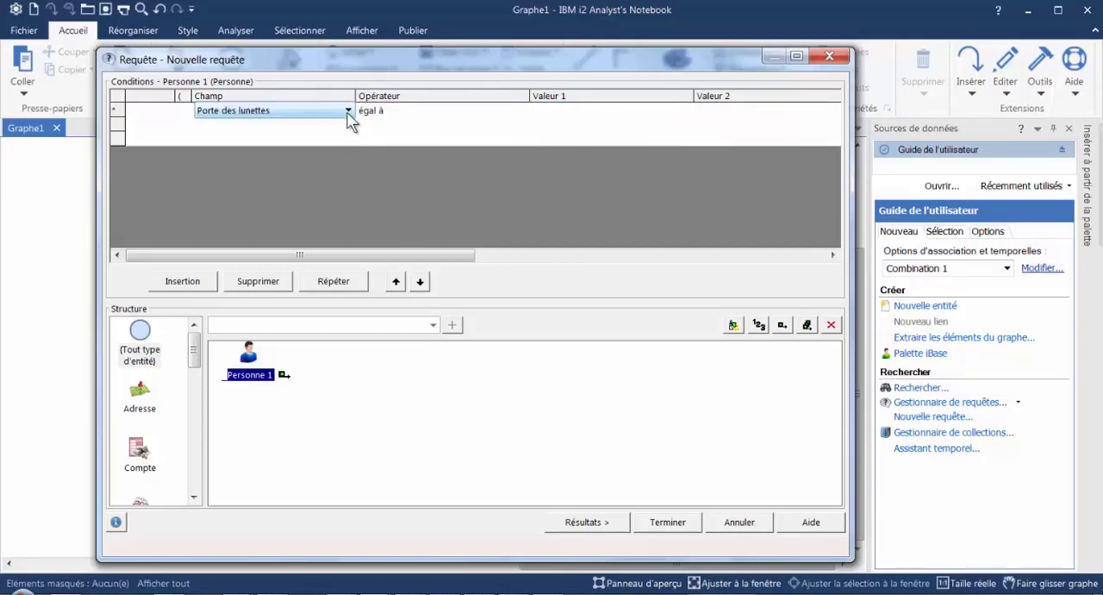
{"action": "left_click", "coordinate": [349, 111]}
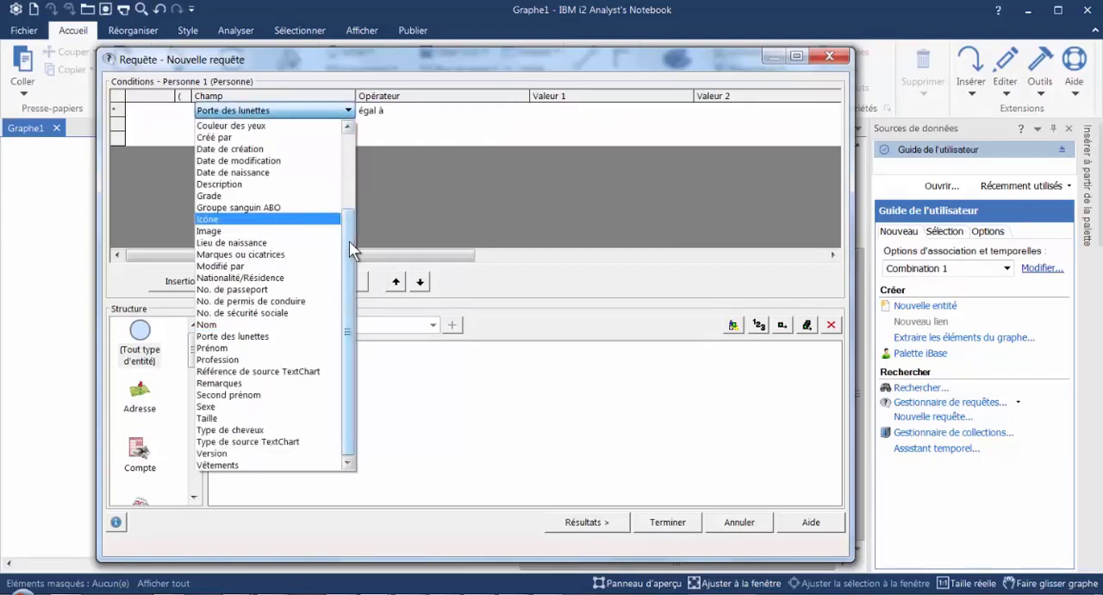
{"action": "left_click_drag", "start_coordinate": [350, 240], "coordinate": [350, 137]}
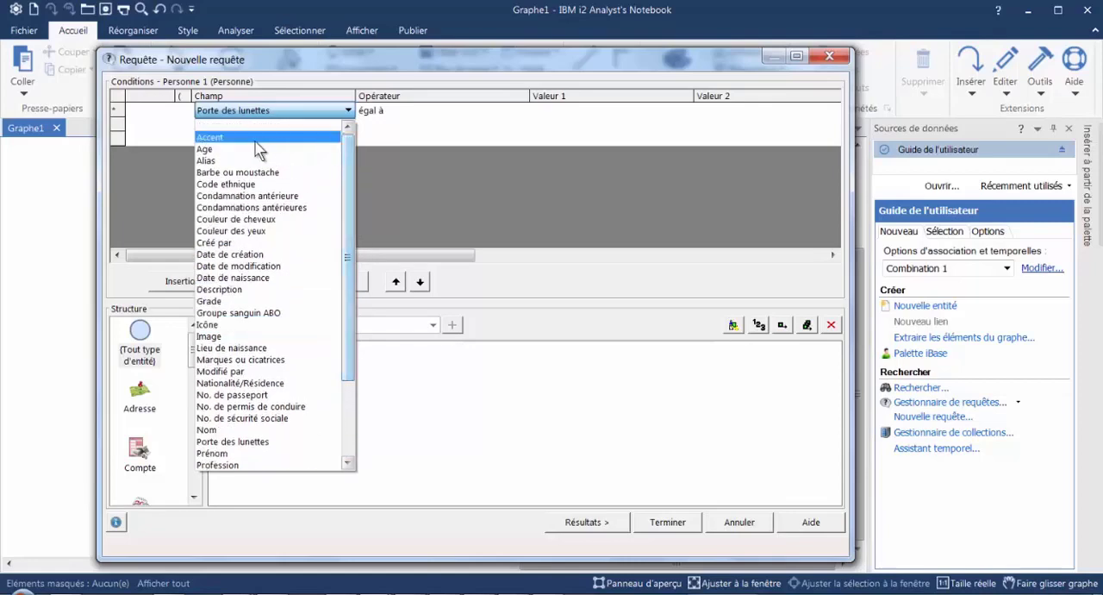
{"action": "left_click", "coordinate": [211, 137]}
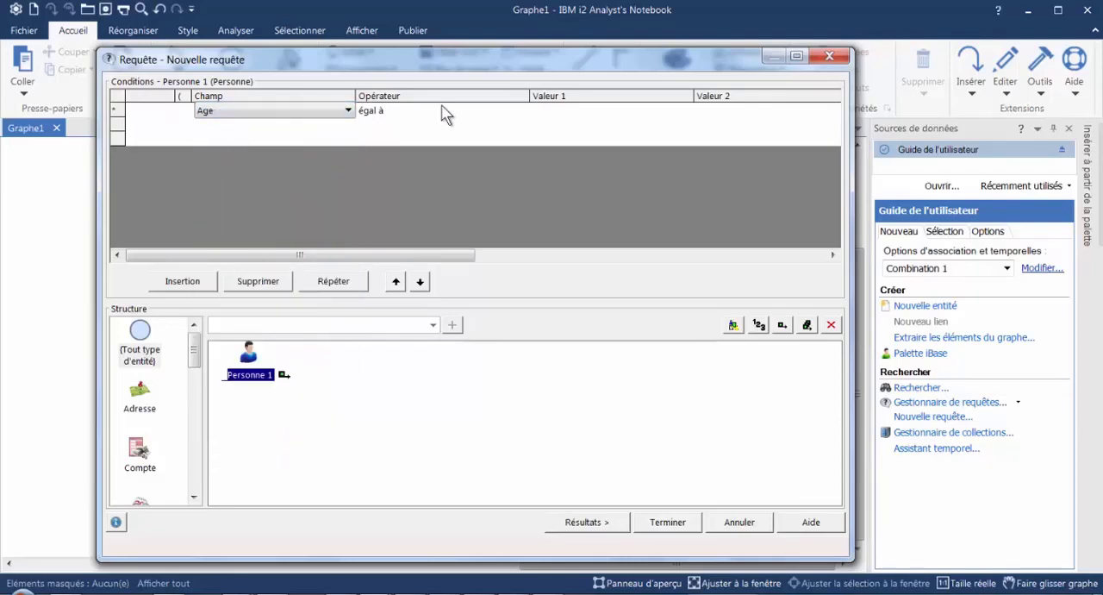
- Set the Age condition to "égal à" with 45 as Valeur 1, check the matching records, and return to the conditions
{"action": "left_click", "coordinate": [490, 111]}
{"action": "left_click", "coordinate": [523, 112]}
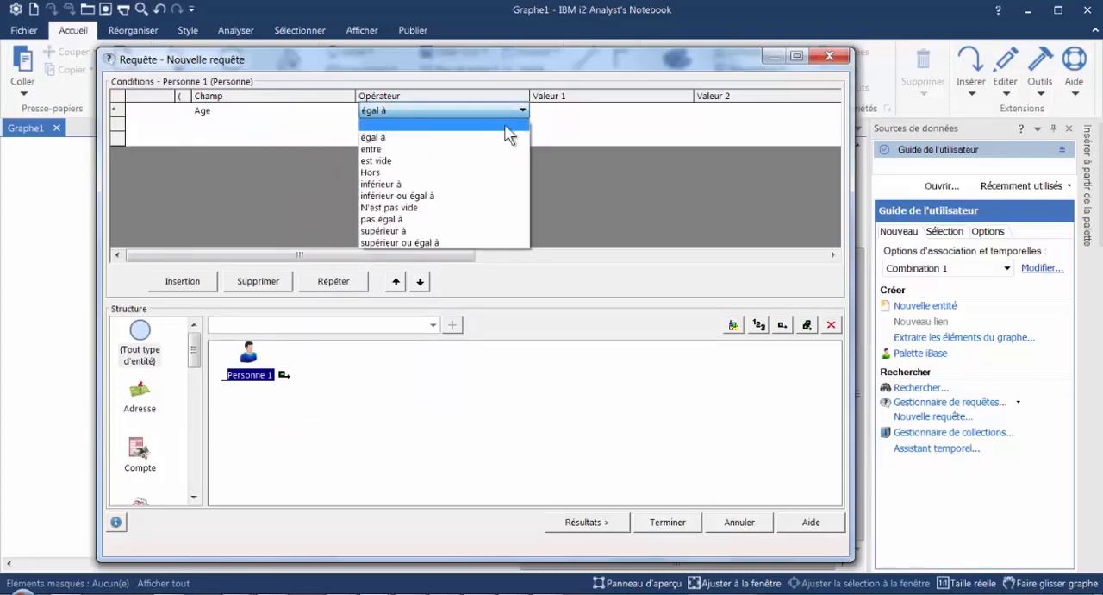
{"action": "left_click", "coordinate": [417, 139]}
{"action": "left_click", "coordinate": [581, 110]}
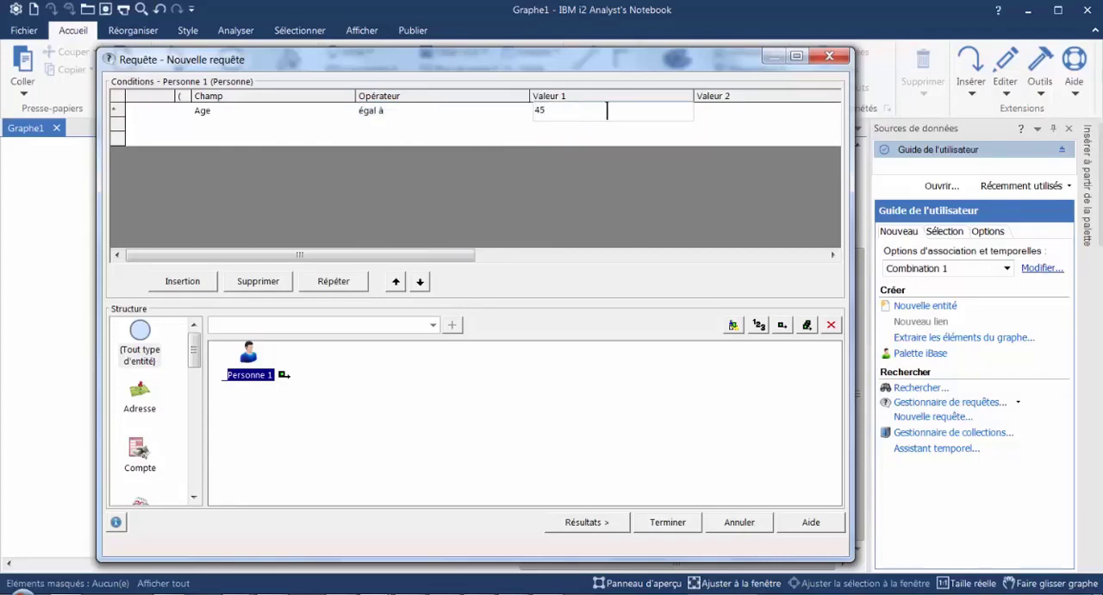
{"action": "left_click", "coordinate": [587, 522]}
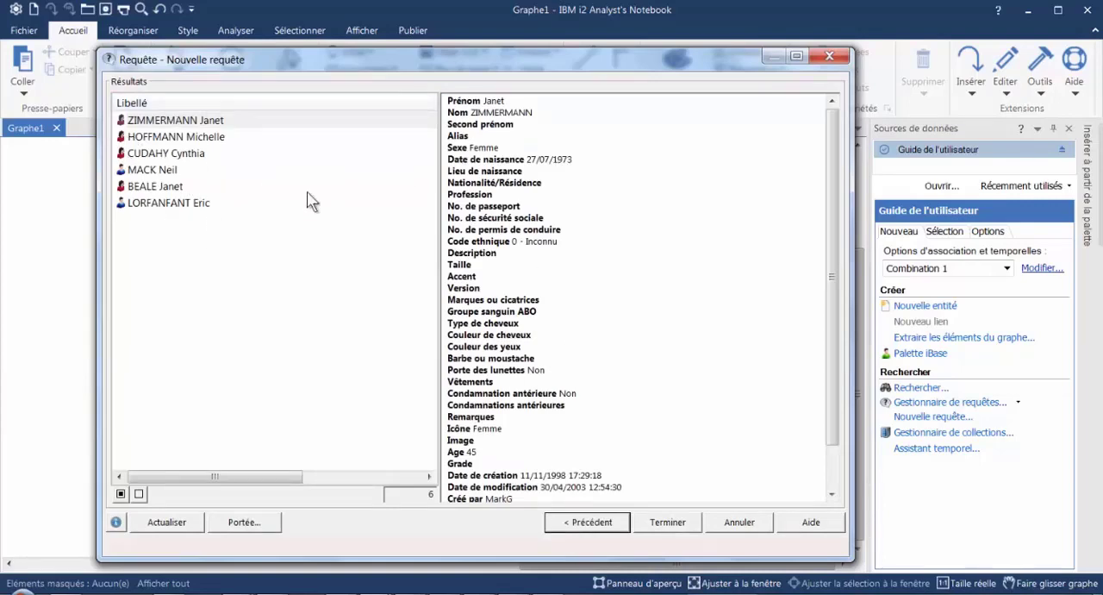
{"action": "left_click", "coordinate": [587, 522]}
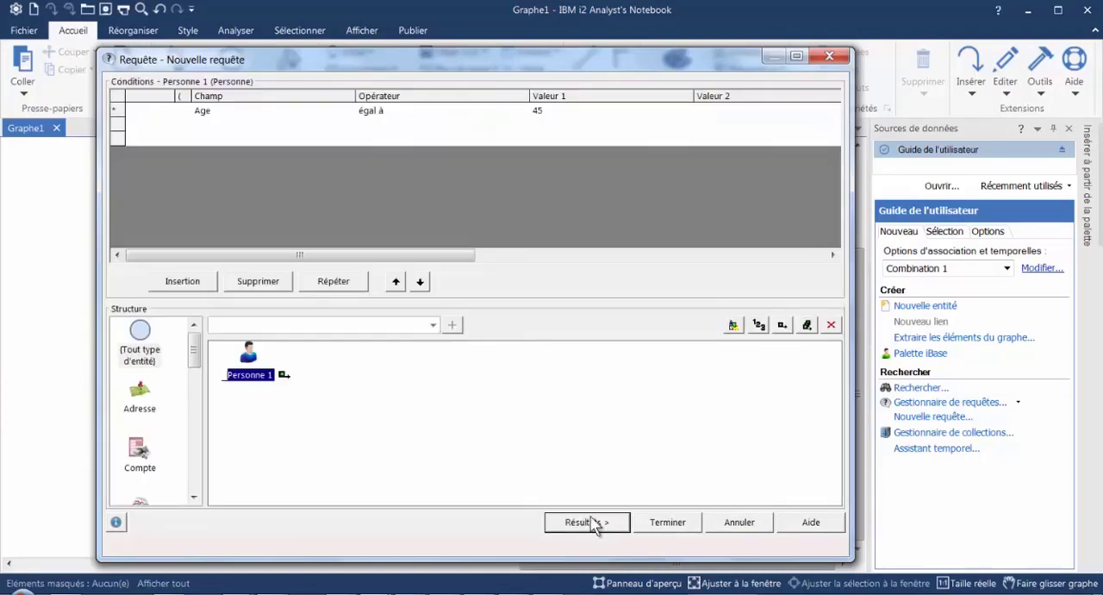
- Set the Age condition to "entre" with values 40 and 50, check the matching records, and return to the conditions
{"action": "left_click", "coordinate": [520, 111]}
{"action": "left_click", "coordinate": [522, 110]}
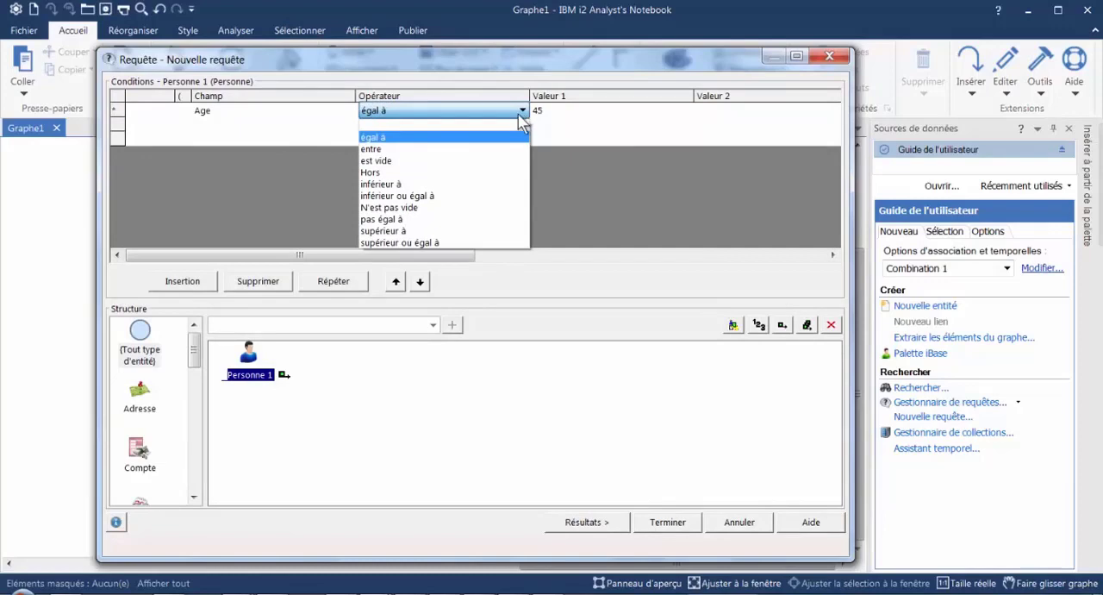
{"action": "left_click", "coordinate": [382, 150]}
{"action": "left_click", "coordinate": [585, 111]}
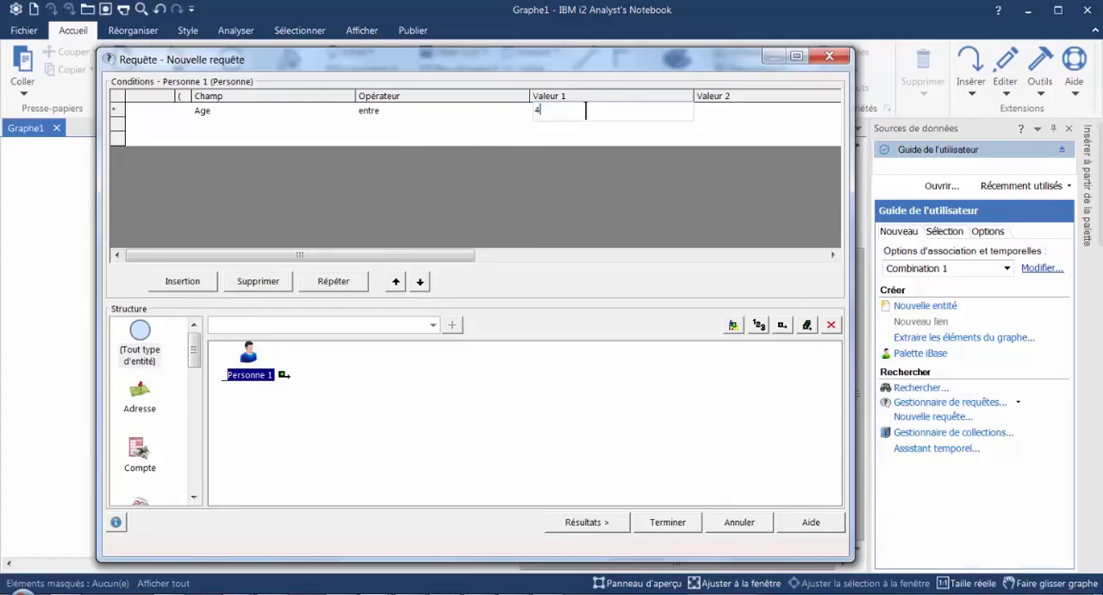
{"action": "key", "text": "Tab"}
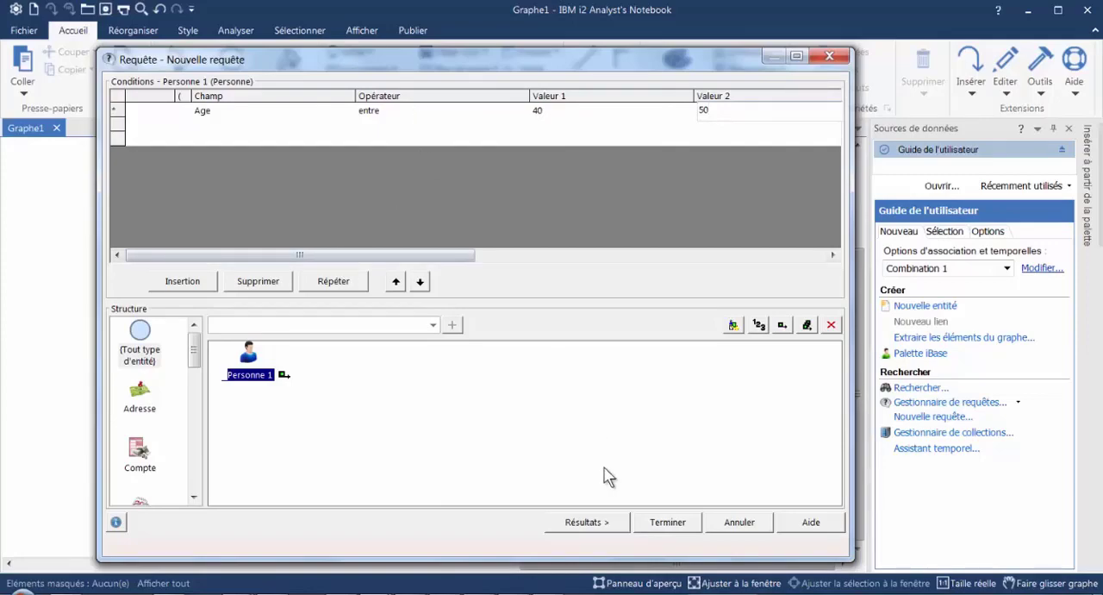
{"action": "left_click", "coordinate": [584, 522]}
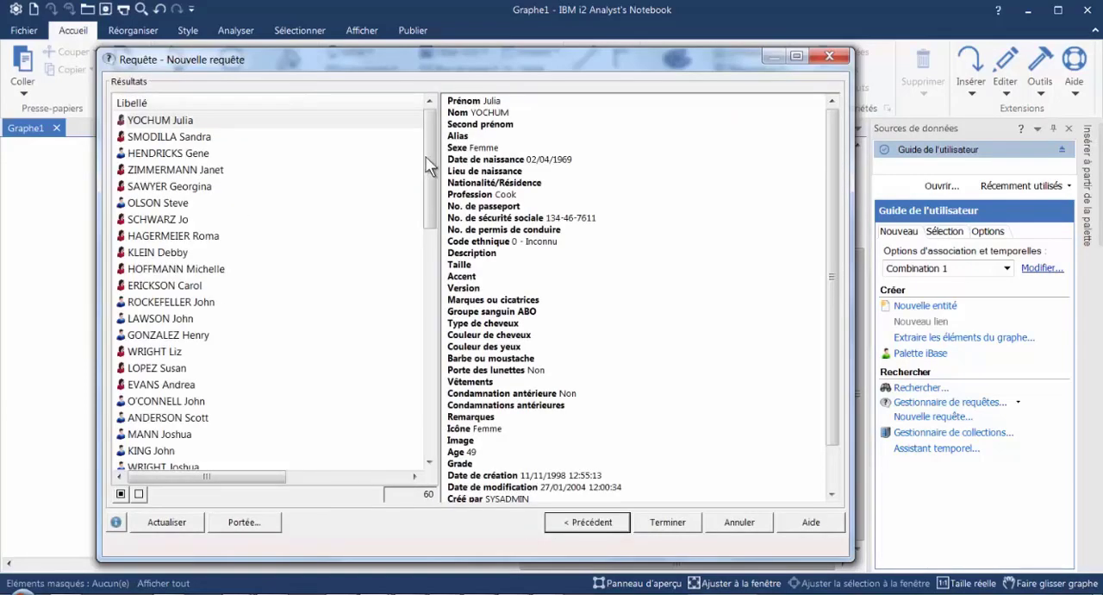
{"action": "left_click_drag", "start_coordinate": [428, 167], "coordinate": [427, 138]}
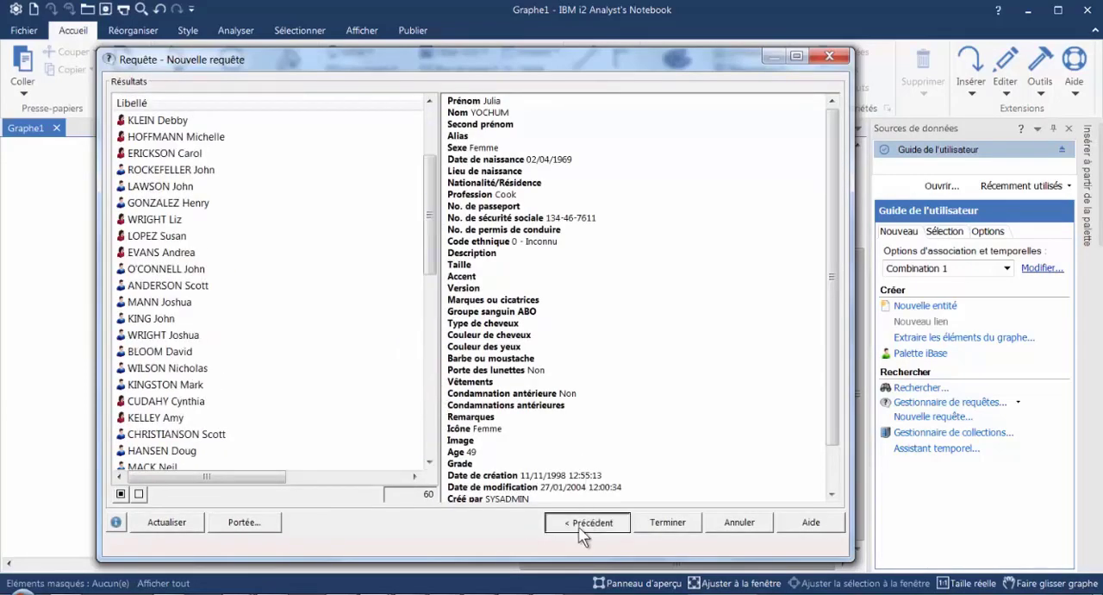
{"action": "left_click", "coordinate": [586, 522]}
- Change the Age condition's operator to "Hors", keeping the 40 and 50 bounds
{"action": "left_click", "coordinate": [516, 110]}
{"action": "left_click", "coordinate": [522, 111]}
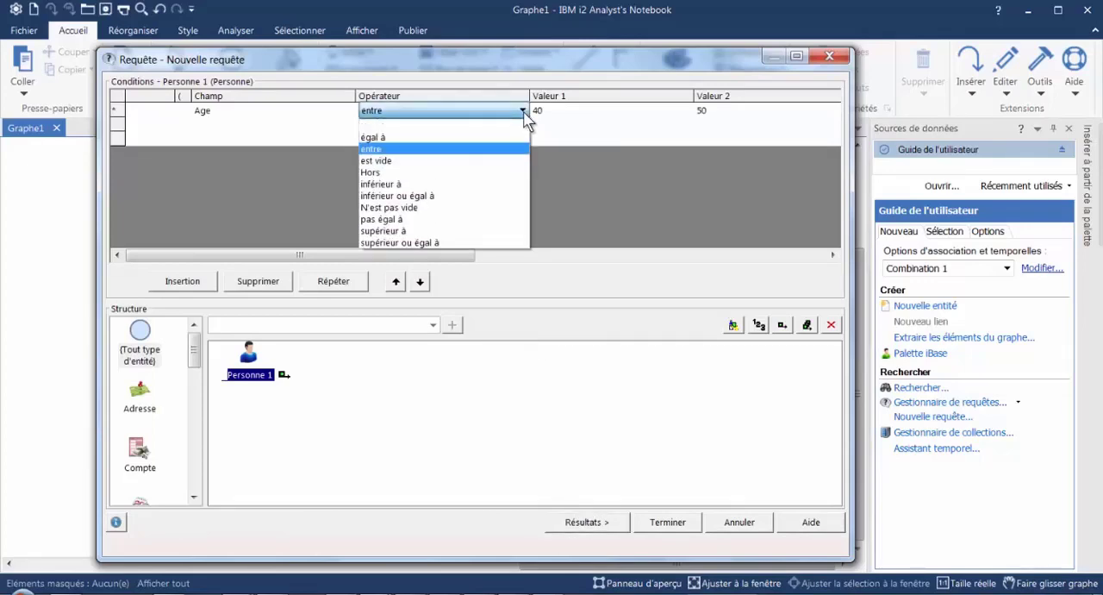
{"action": "left_click", "coordinate": [380, 175]}
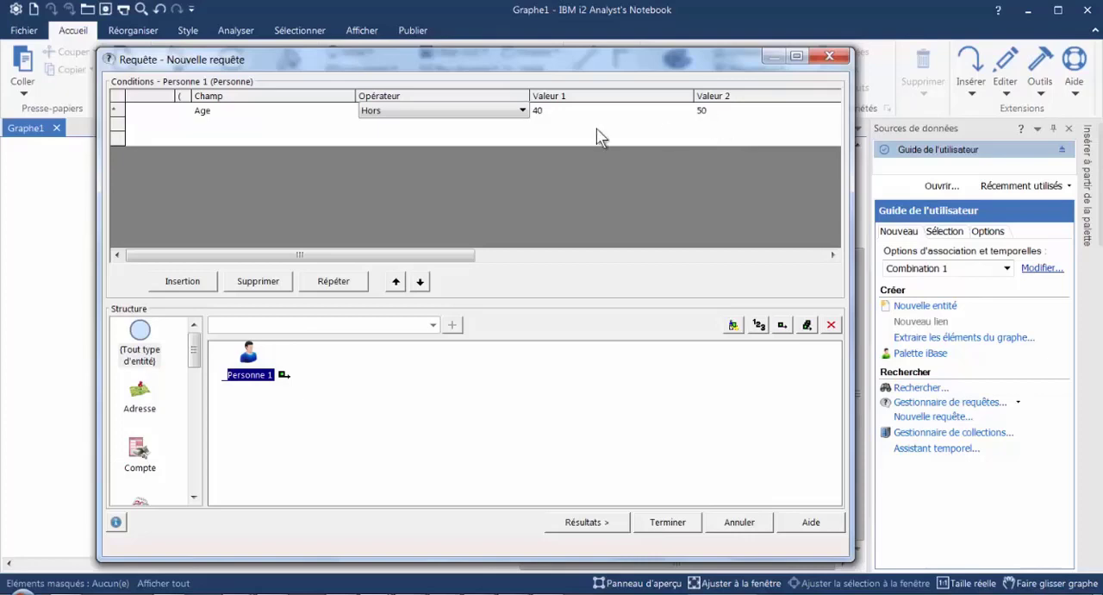
- Switch the Age condition to the operator "inférieur à" with 40 as Valeur 1
{"action": "left_click", "coordinate": [521, 110]}
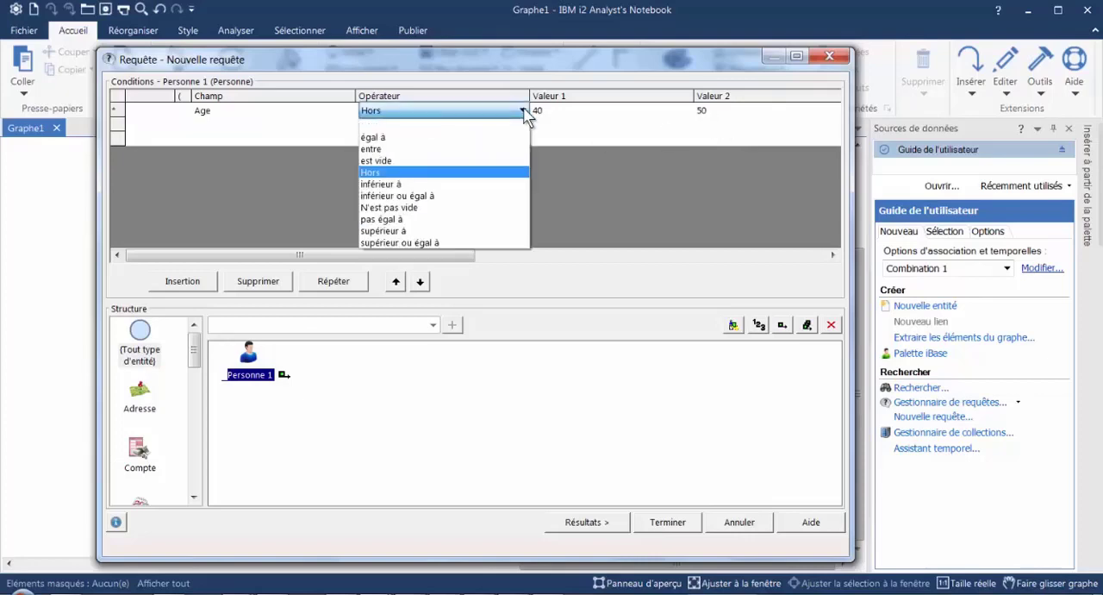
{"action": "left_click", "coordinate": [403, 184]}
{"action": "left_click", "coordinate": [609, 110]}
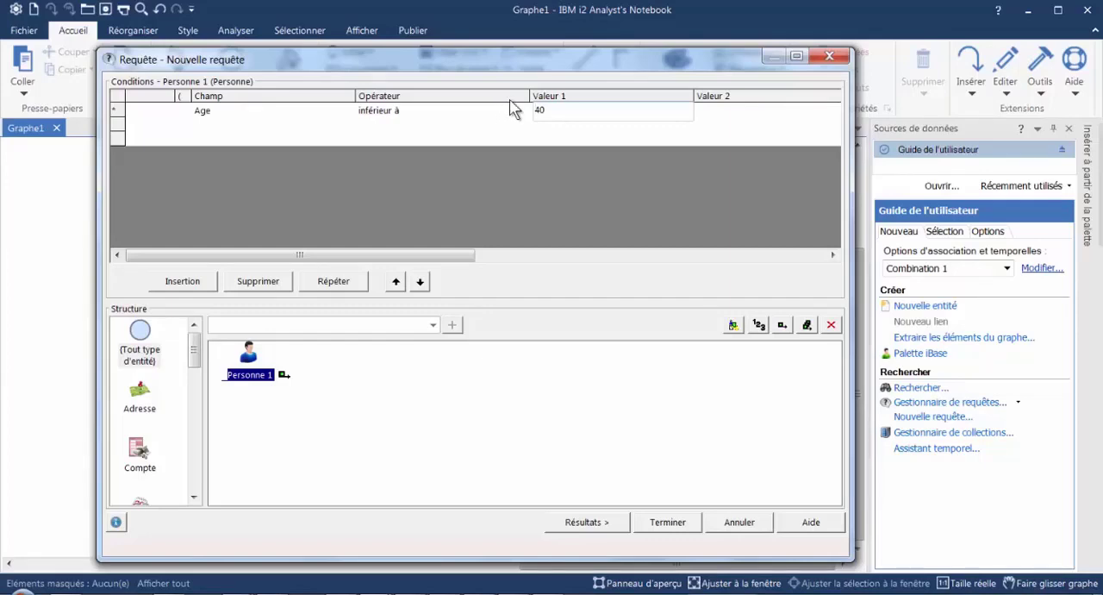
- Try the "inférieur ou égal à" and "pas égal à" operators on the Age condition with the same value
{"action": "left_click", "coordinate": [523, 112]}
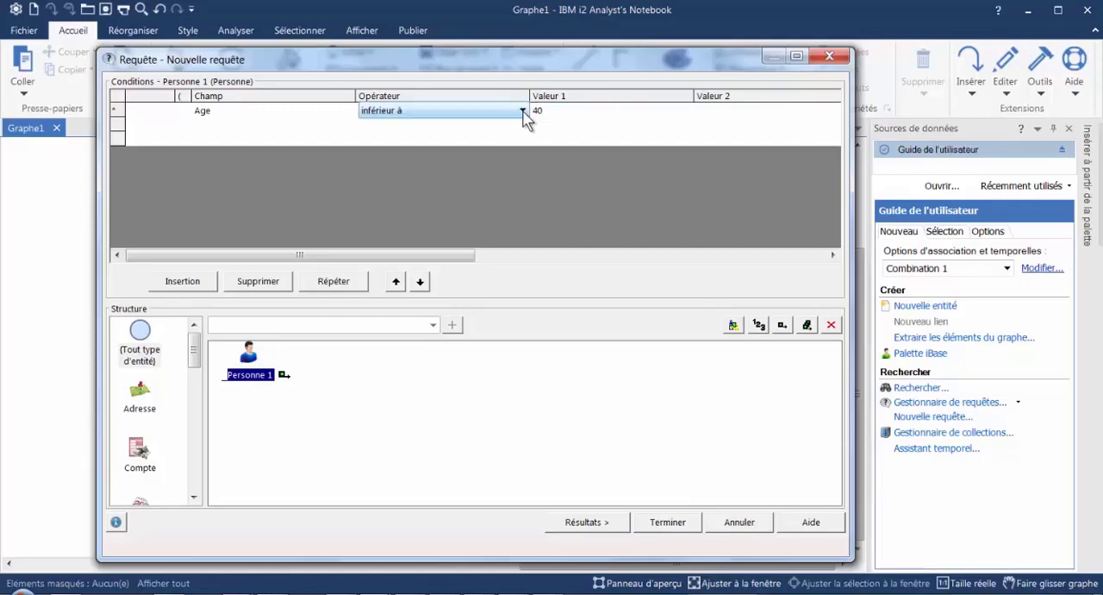
{"action": "left_click", "coordinate": [523, 112]}
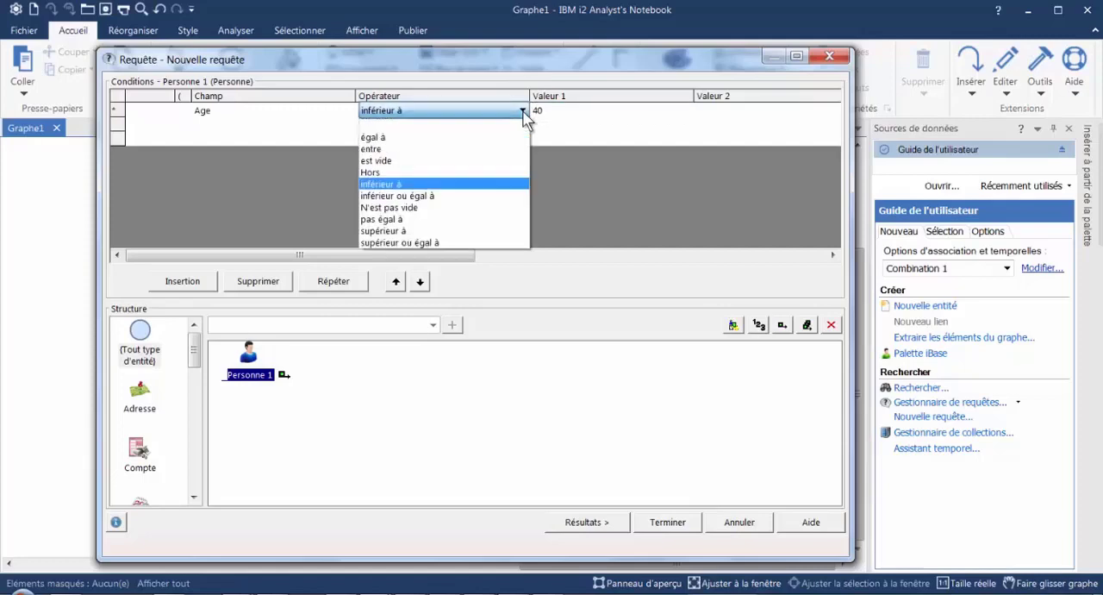
{"action": "left_click", "coordinate": [433, 200]}
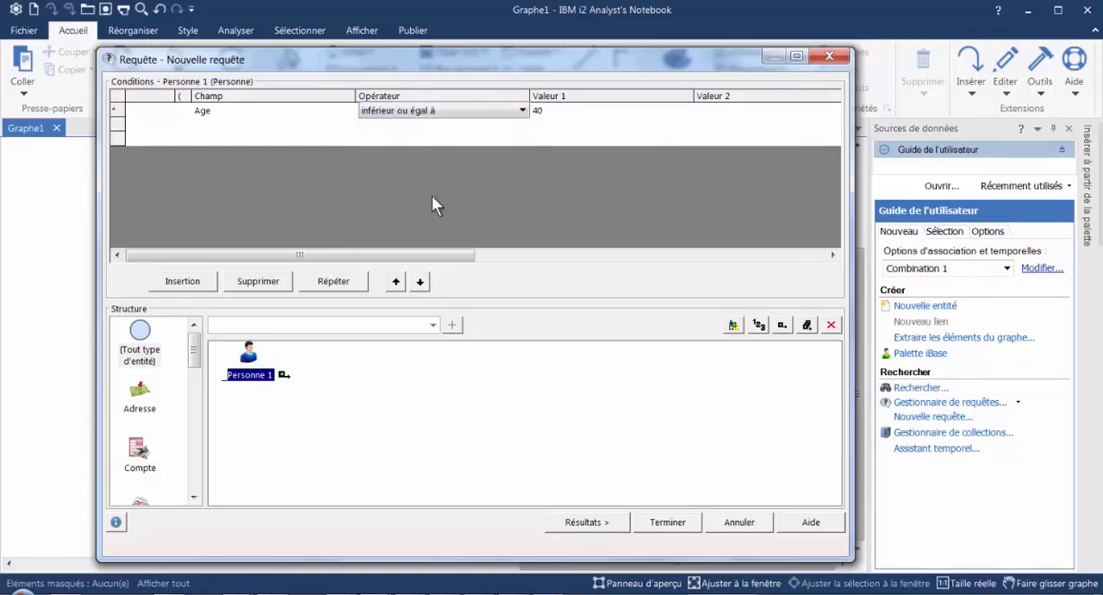
{"action": "left_click", "coordinate": [519, 112]}
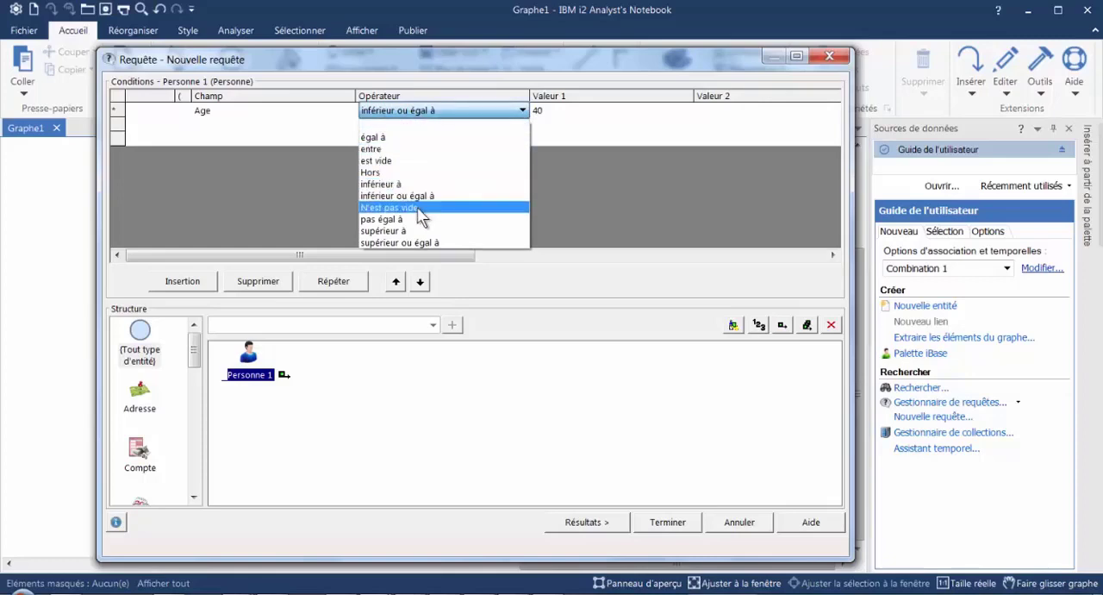
{"action": "left_click", "coordinate": [411, 219]}
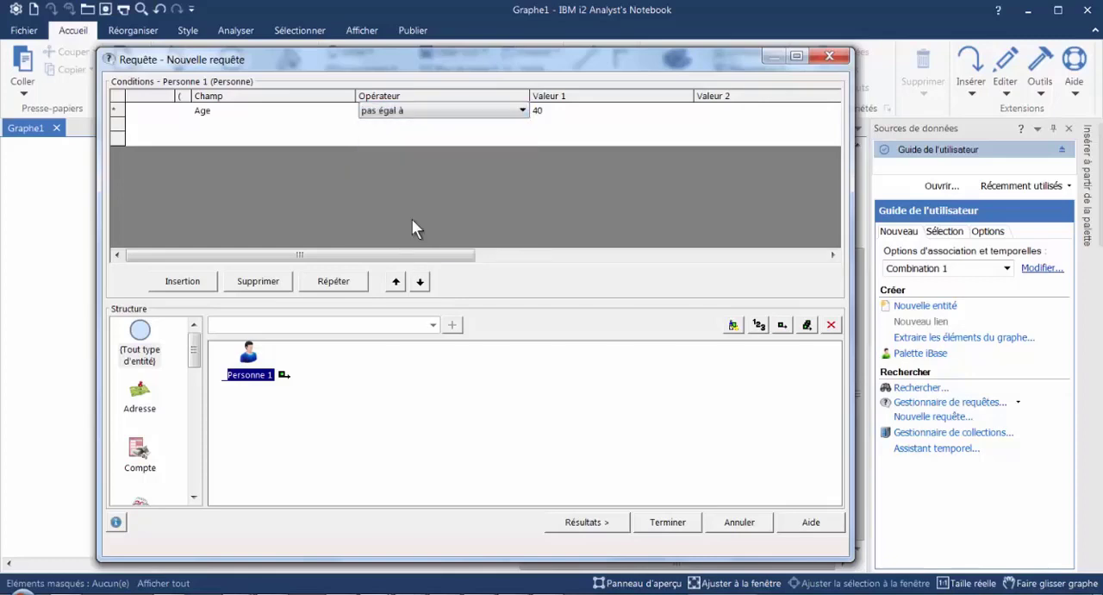
- Set the Age condition's operator to "supérieur ou égal à" and select its Champ cell
{"action": "left_click", "coordinate": [522, 111]}
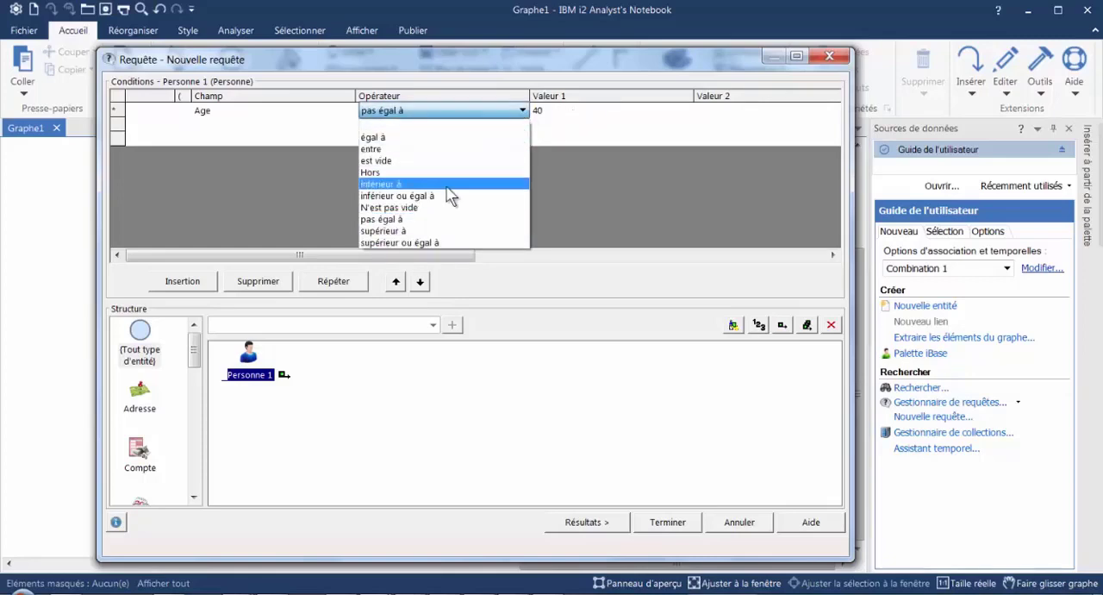
{"action": "left_click", "coordinate": [412, 244]}
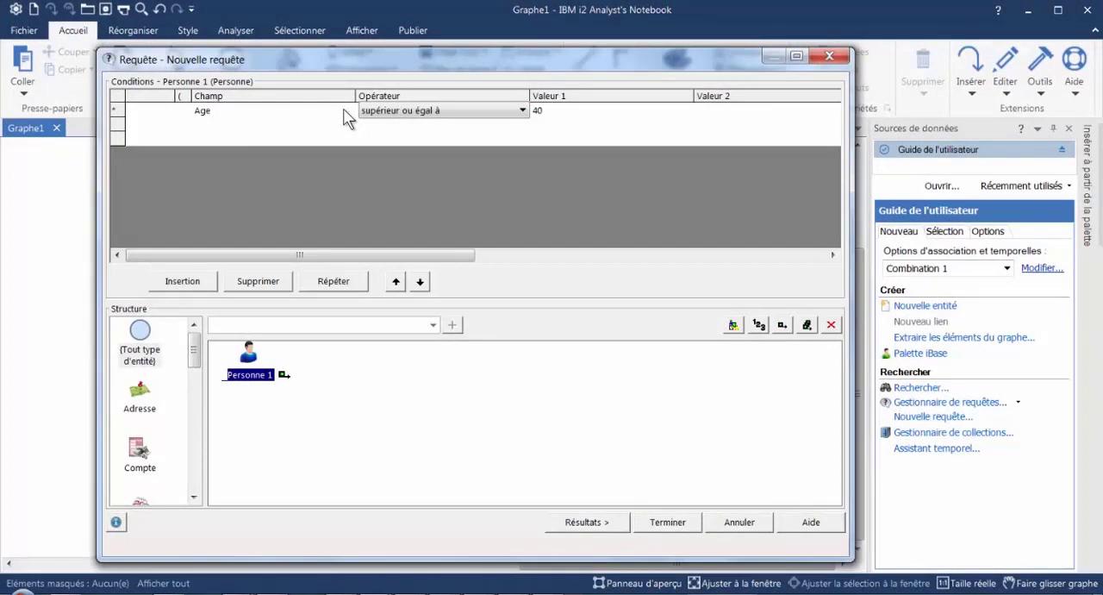
{"action": "left_click", "coordinate": [345, 118]}
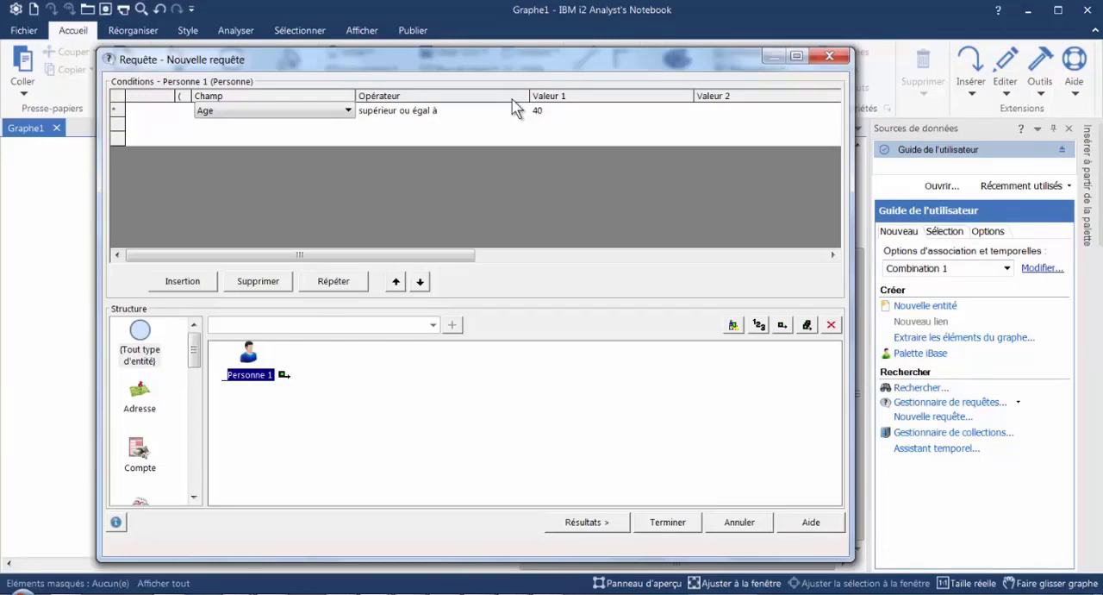
- Open the naming prompt for saving the query, dismiss it, and close the new query without saving
{"action": "left_click", "coordinate": [668, 522]}
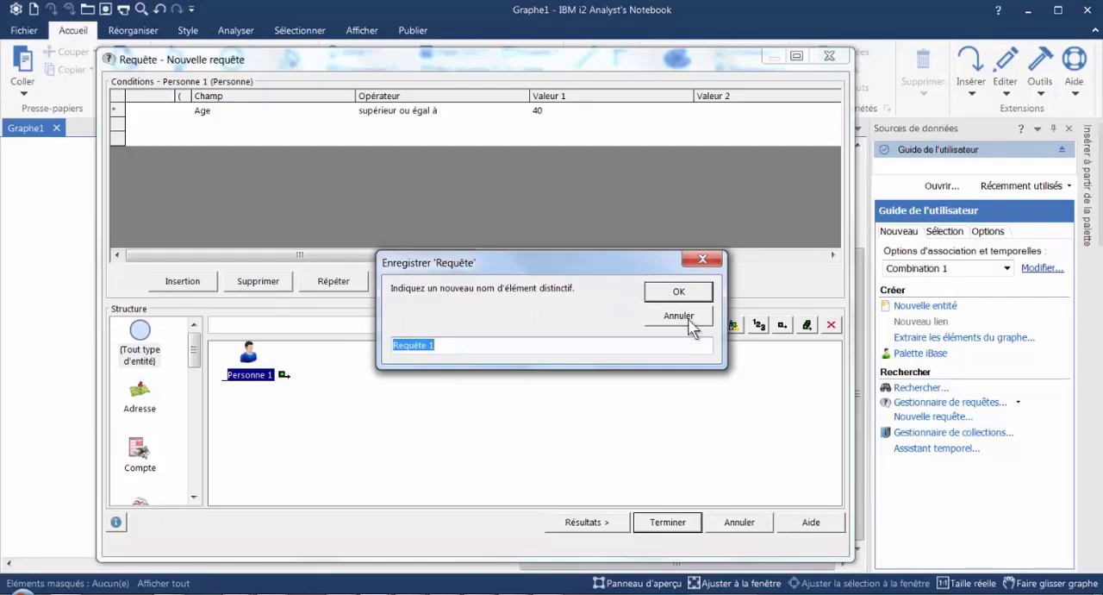
{"action": "left_click", "coordinate": [703, 262]}
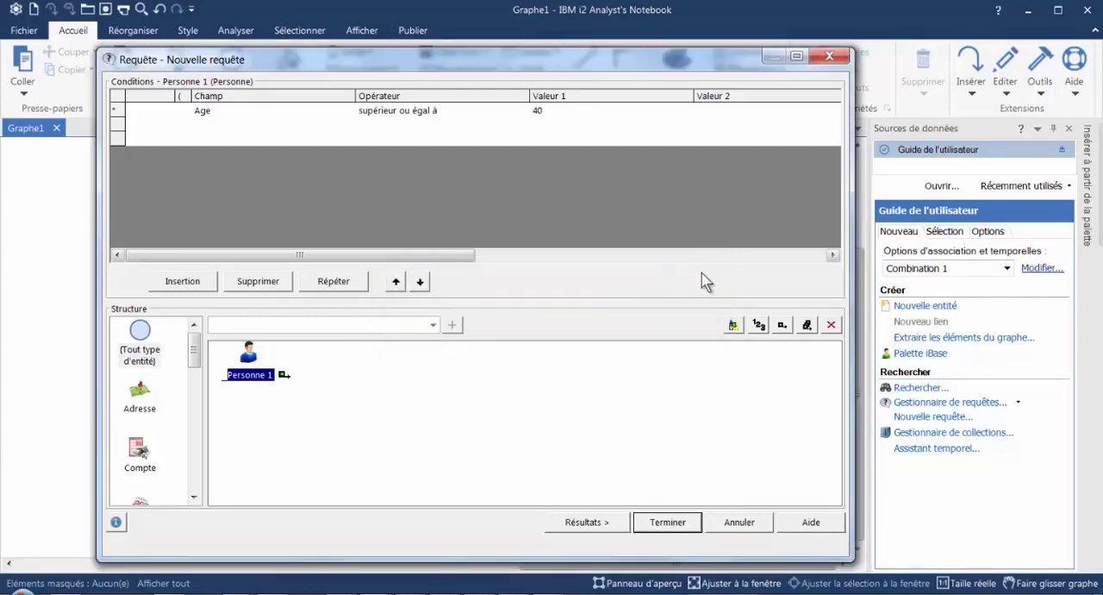
{"action": "left_click", "coordinate": [739, 522]}
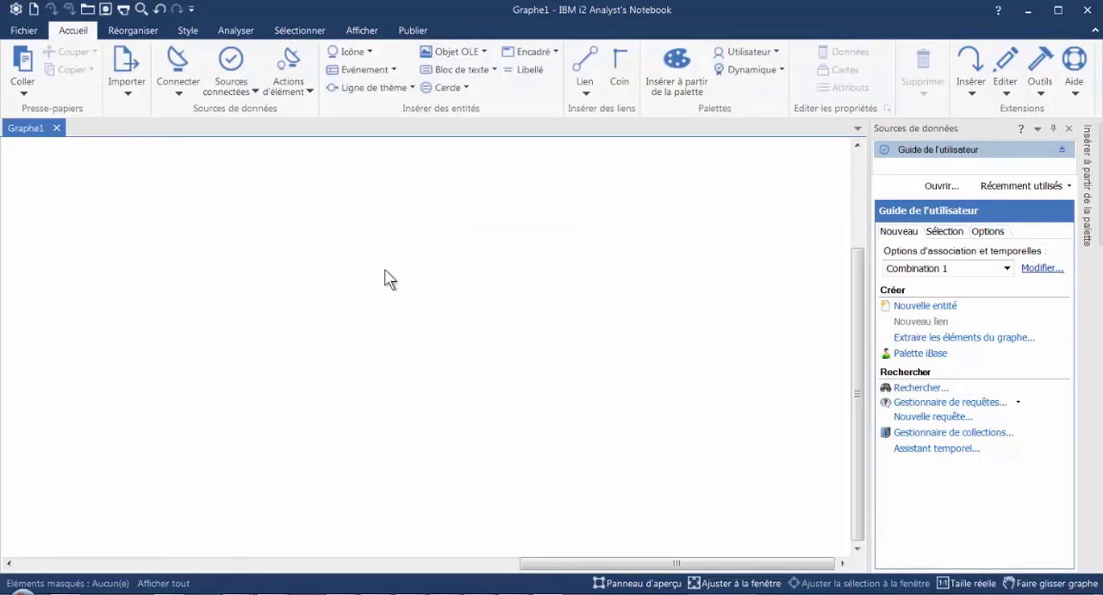